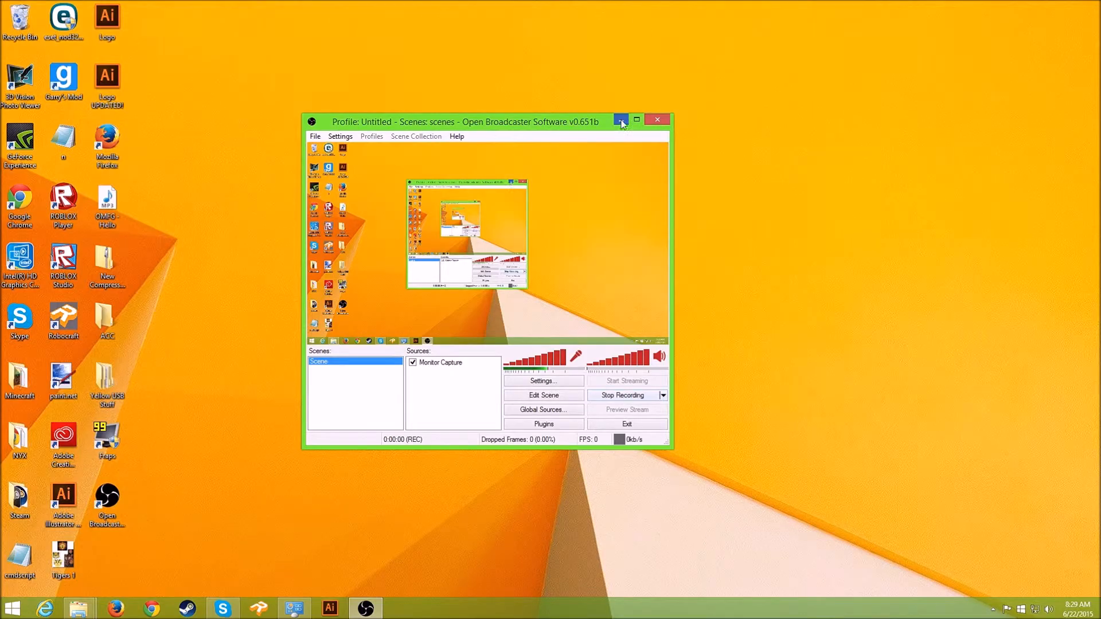
- Minimize OBS to clear the desktop and open the Minecraft Mod folder
click(621, 121)
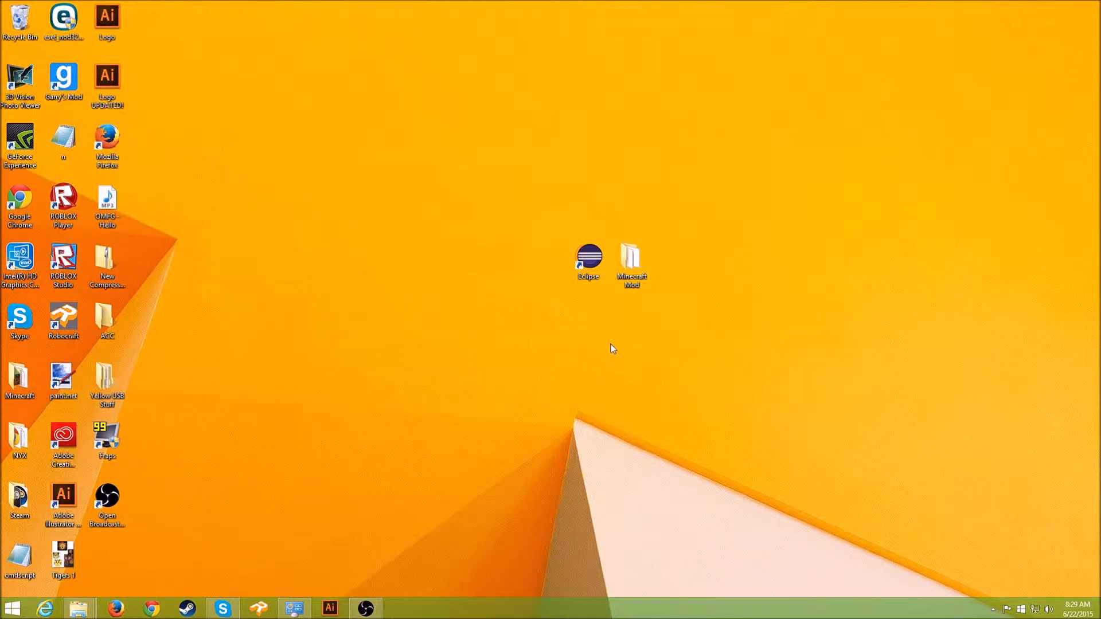
drag(710, 332, 454, 176)
click(826, 327)
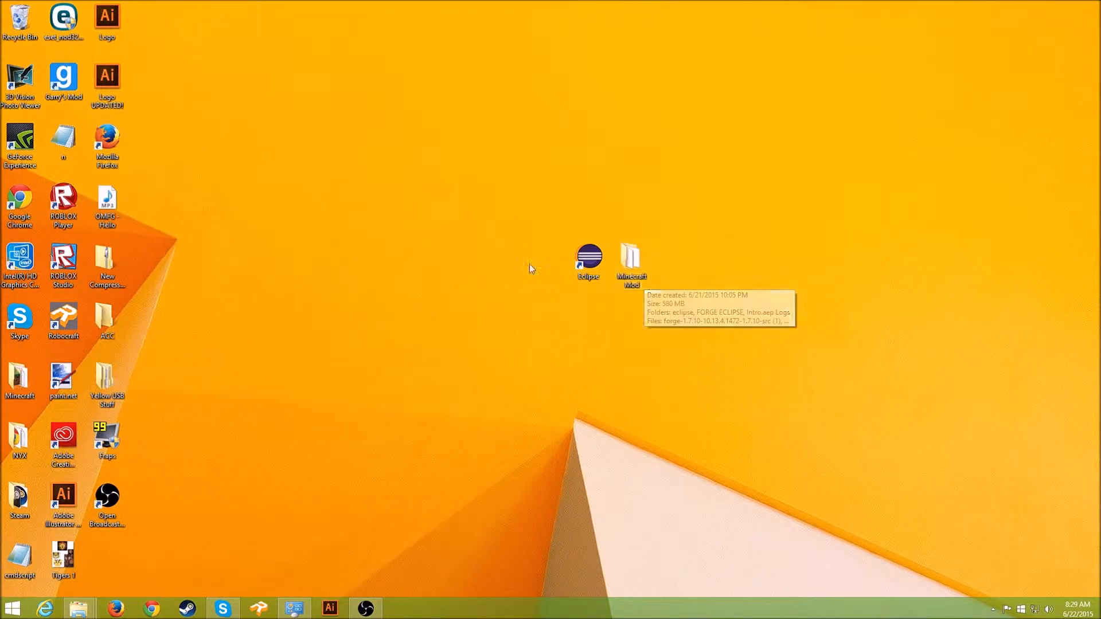
double_click(641, 279)
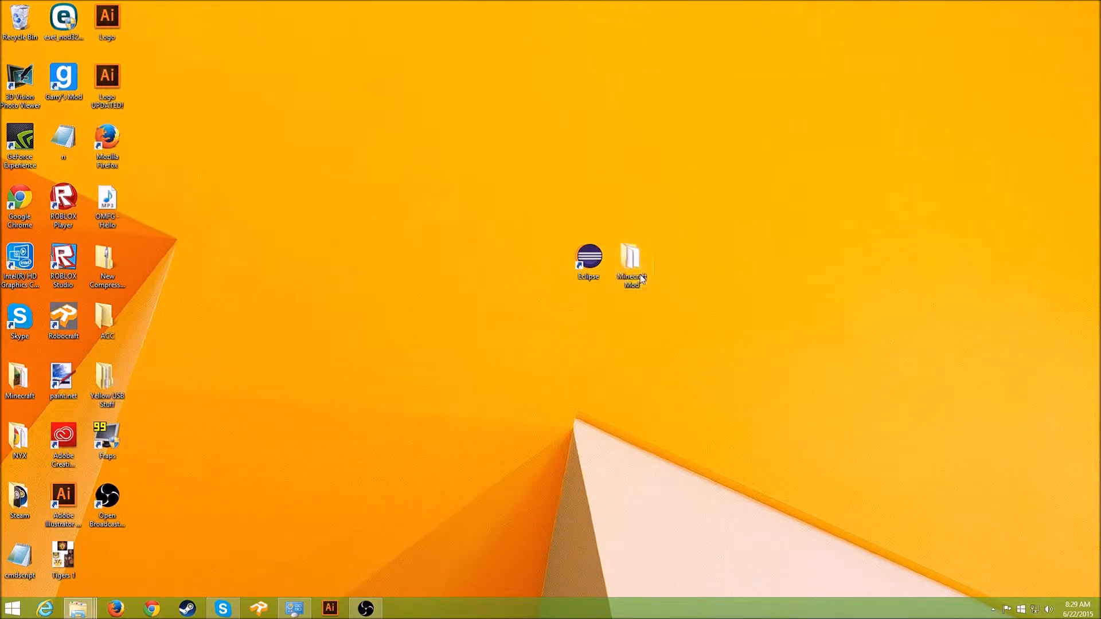
- Open the forge source zip and select all 12 items inside it
drag(654, 90, 548, 142)
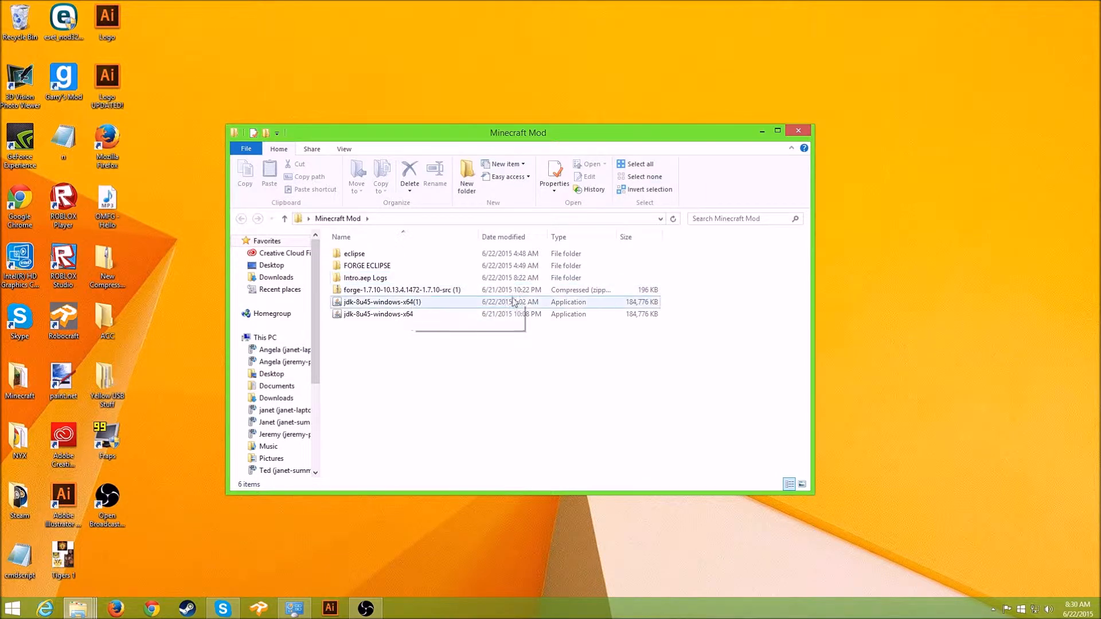
drag(687, 352, 316, 232)
click(490, 424)
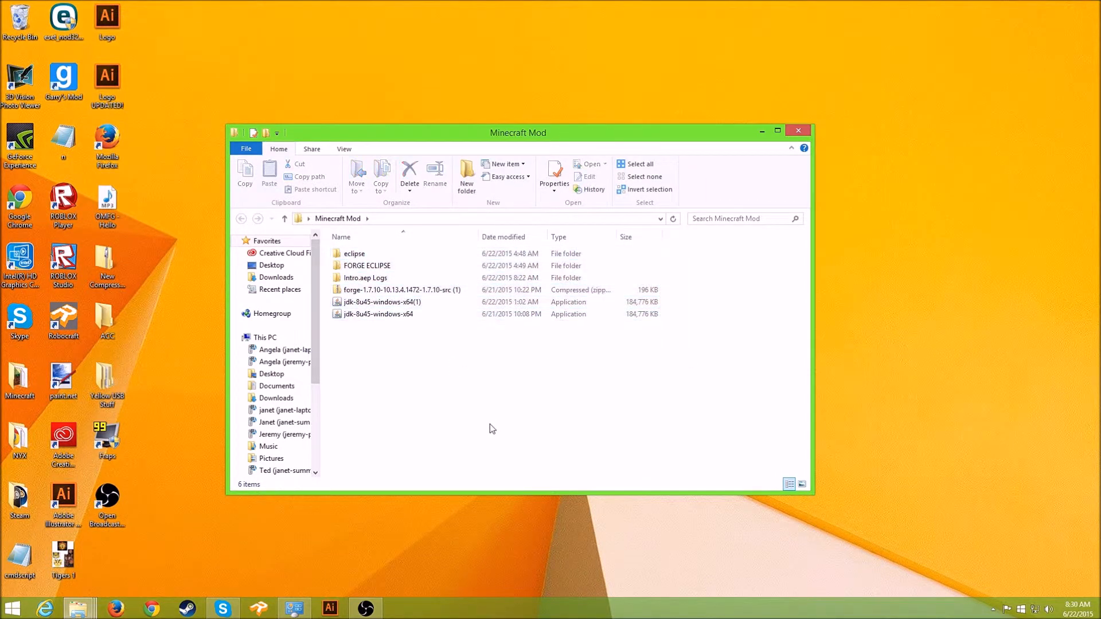
double_click(422, 290)
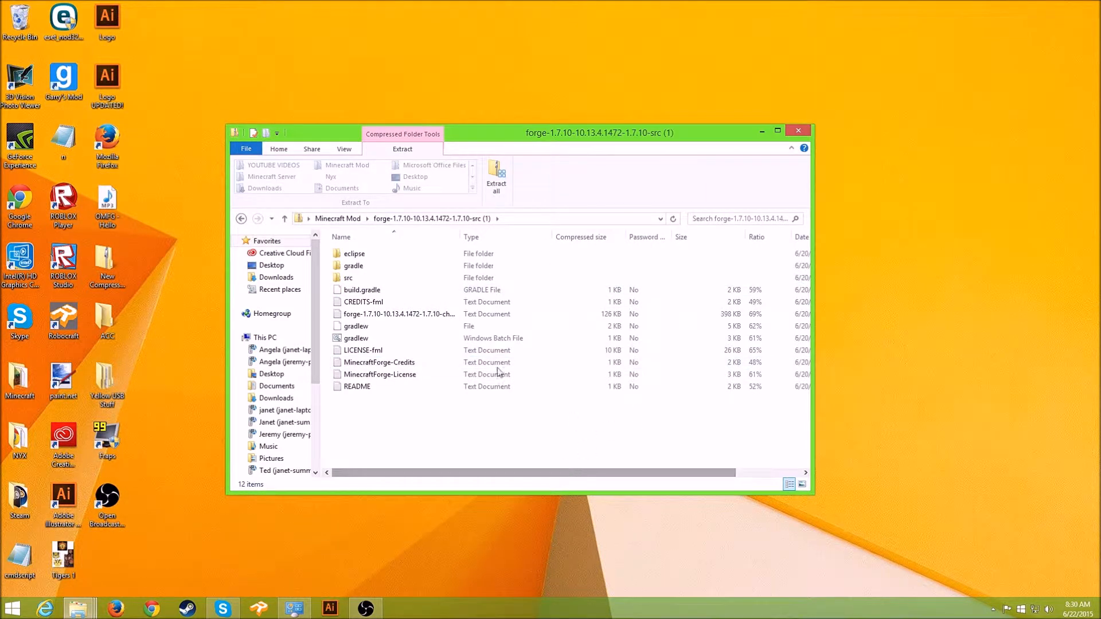
drag(431, 412, 357, 243)
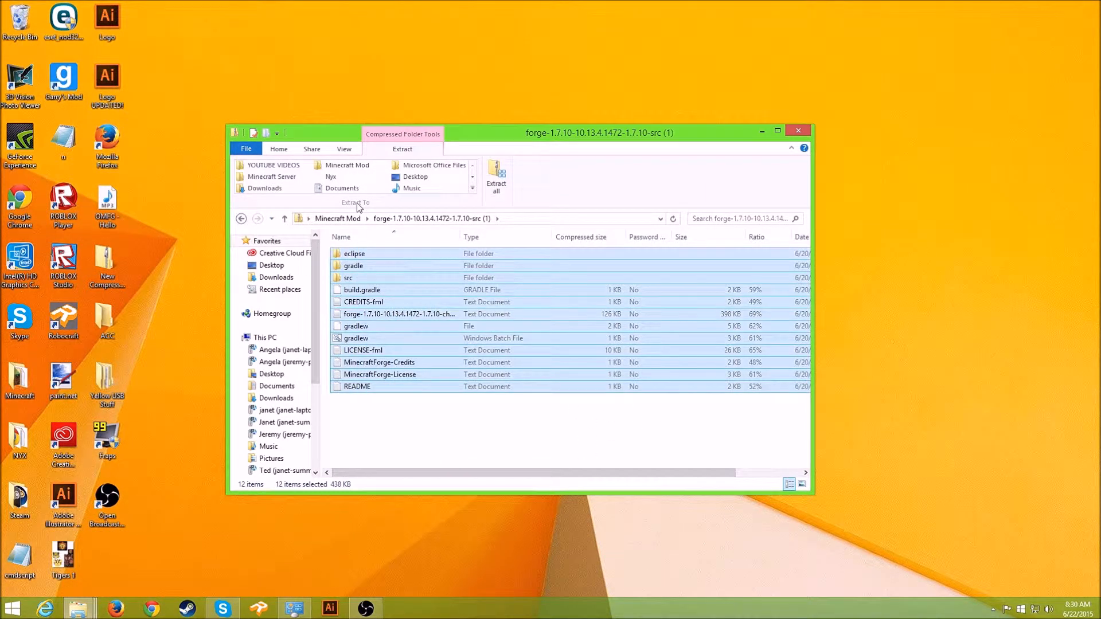
- Paste the forge files into FORGE ECLIPSE, replacing files with the same names
click(242, 218)
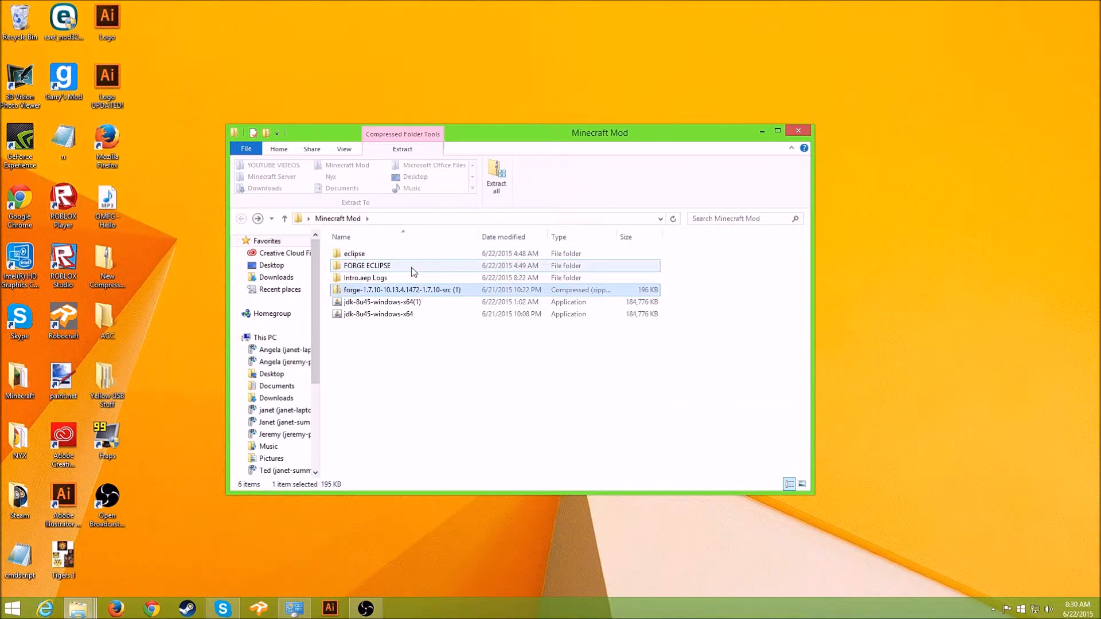
double_click(413, 267)
drag(690, 488, 517, 250)
key(ctrl+v)
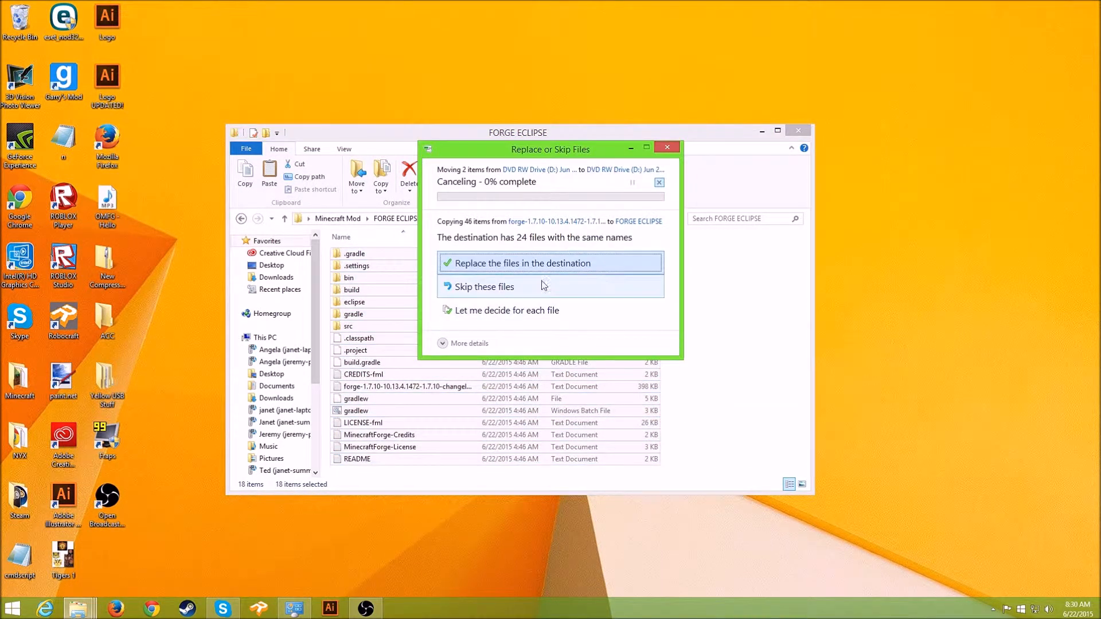
click(627, 269)
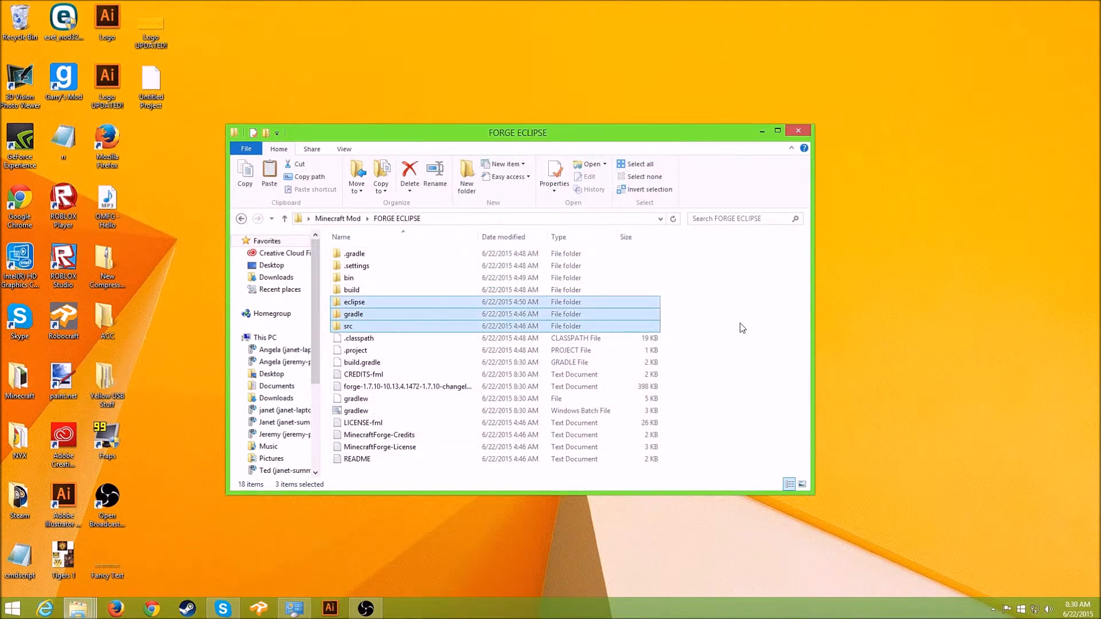
- Delete all 18 items from the FORGE ECLIPSE folder
click(713, 396)
drag(710, 482, 218, 150)
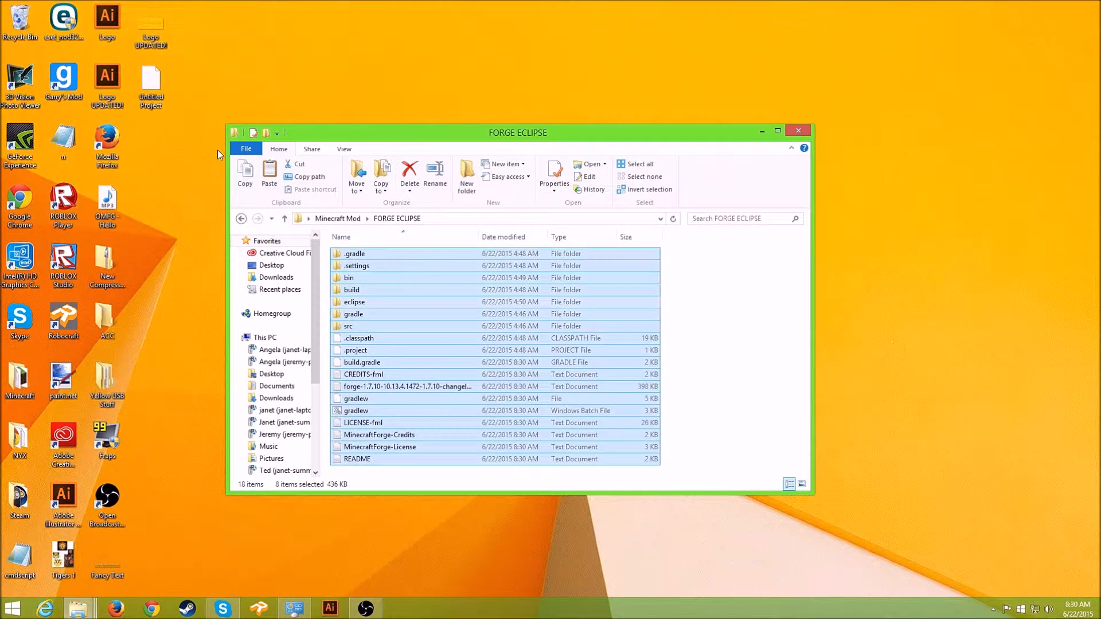
key(Delete)
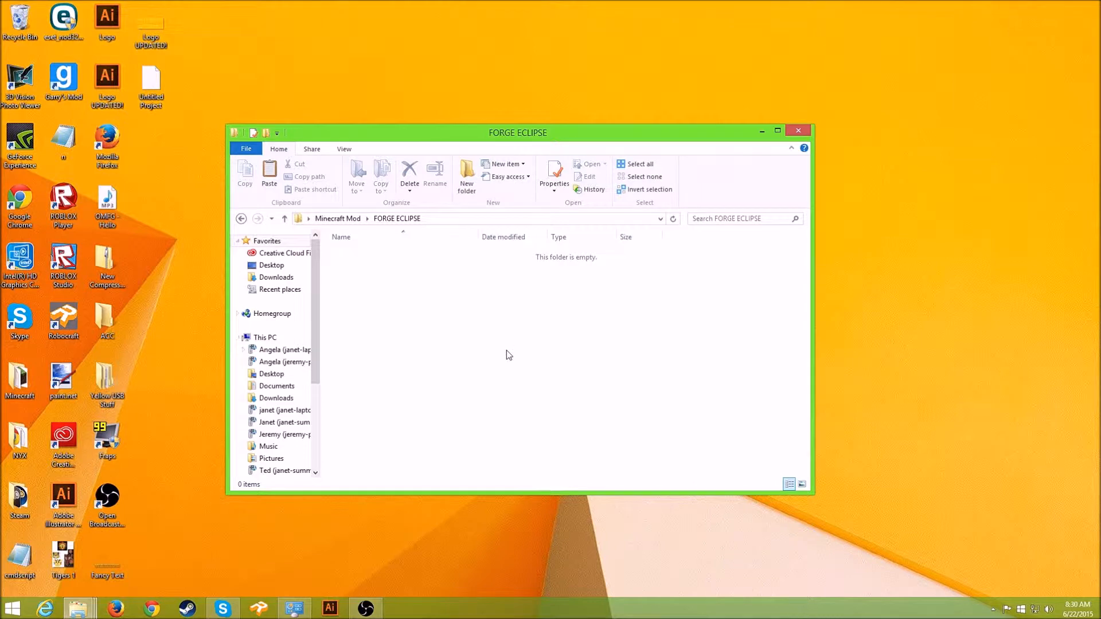
- Paste the eclipse, gradle and src folders, then recopy all 12 forge zip items into FORGE ECLIPSE
key(ctrl+v)
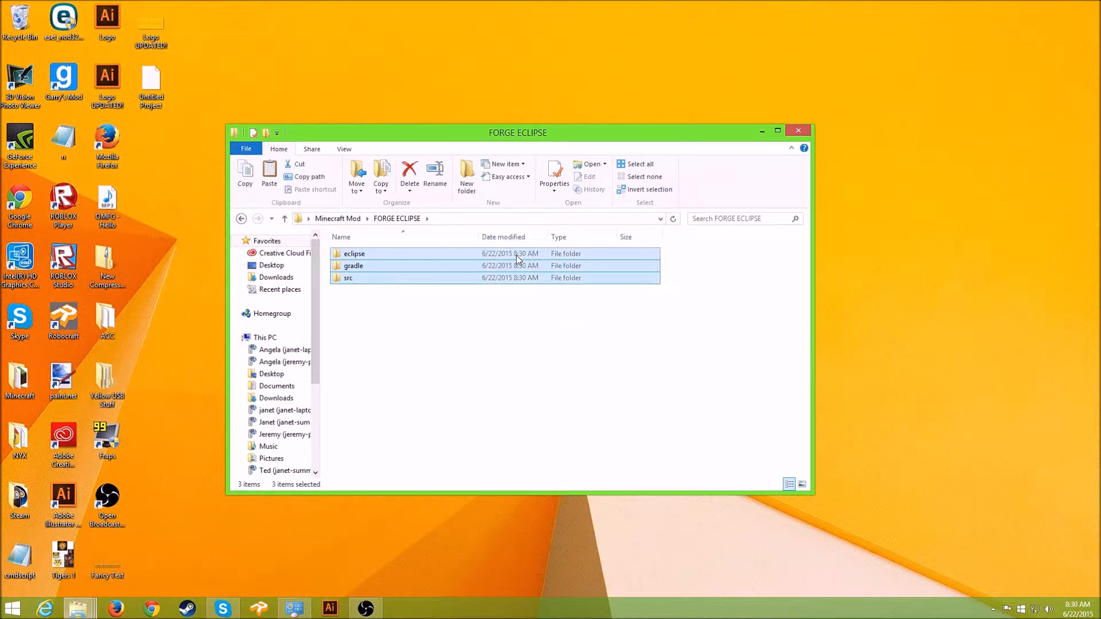
click(711, 298)
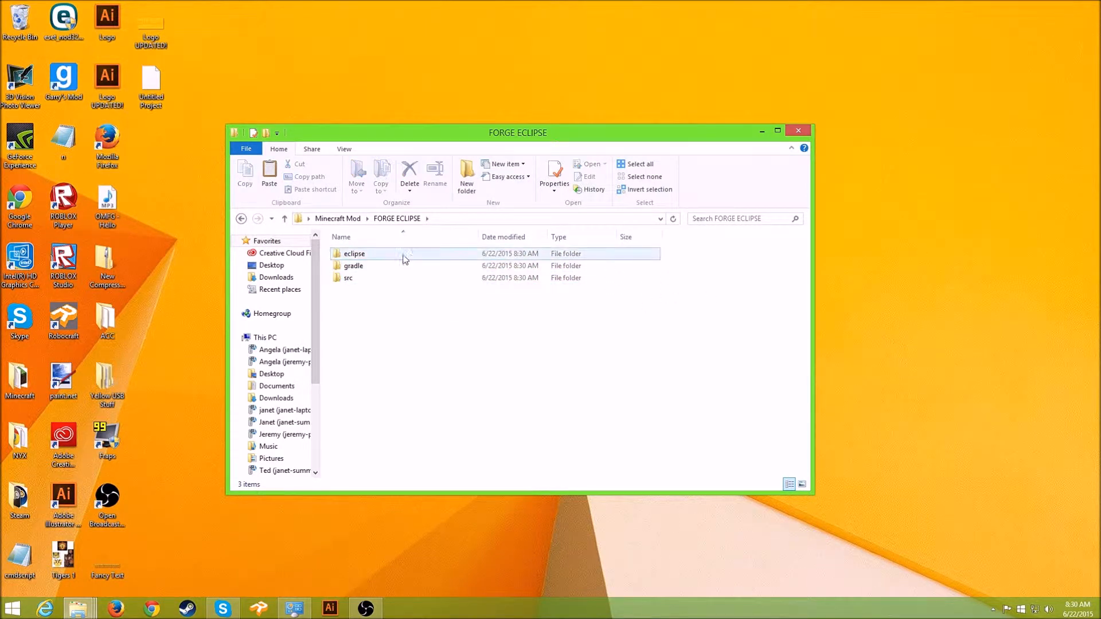
click(241, 219)
double_click(376, 289)
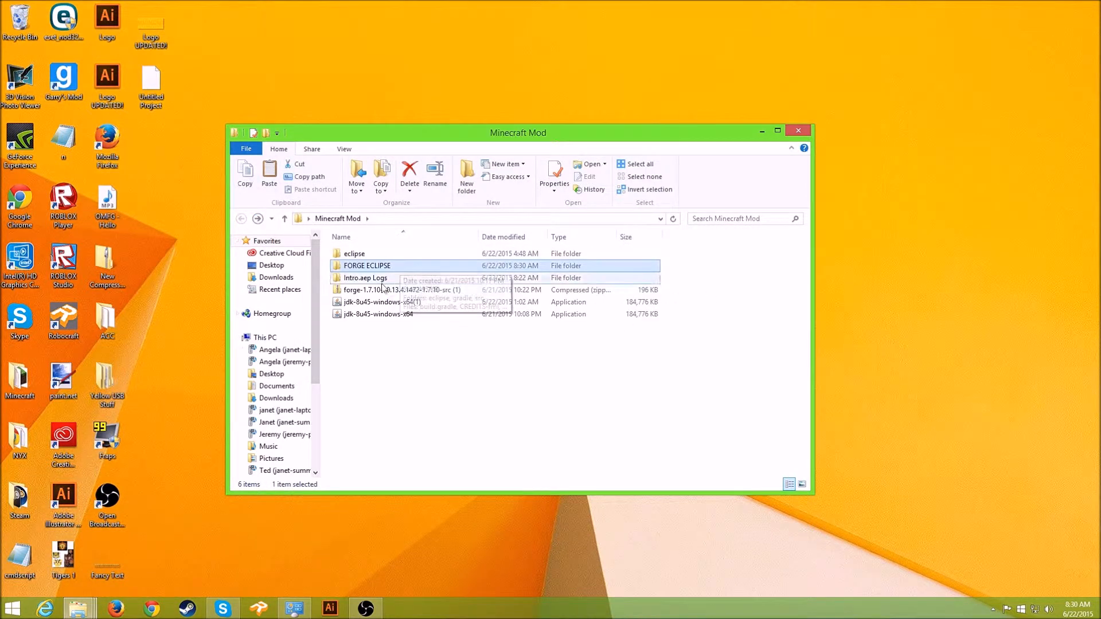
drag(663, 455, 246, 105)
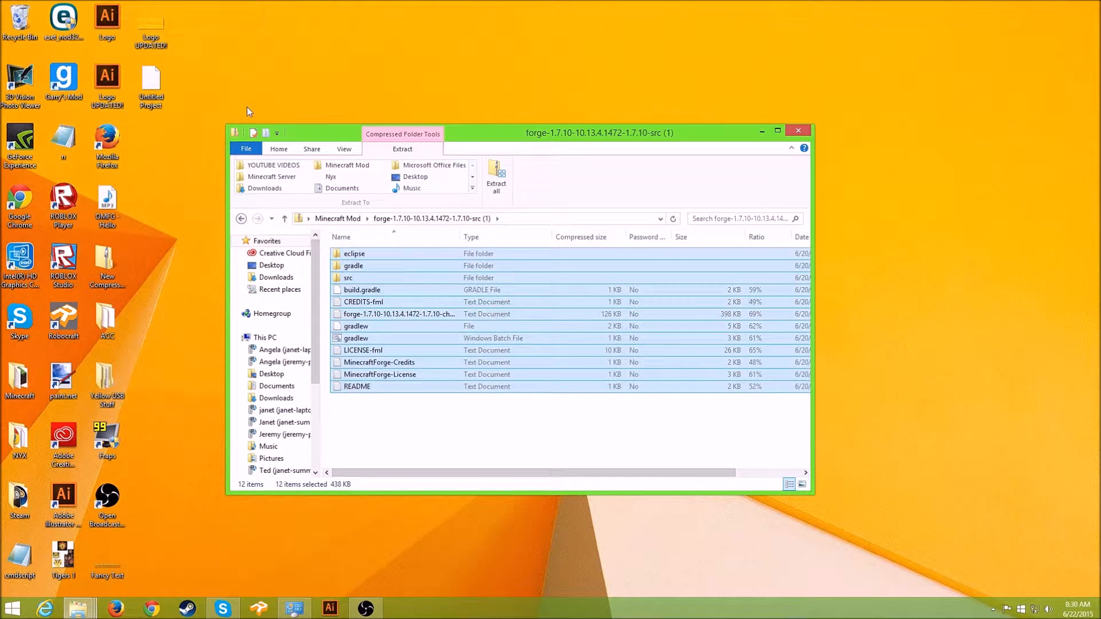
click(241, 218)
double_click(367, 266)
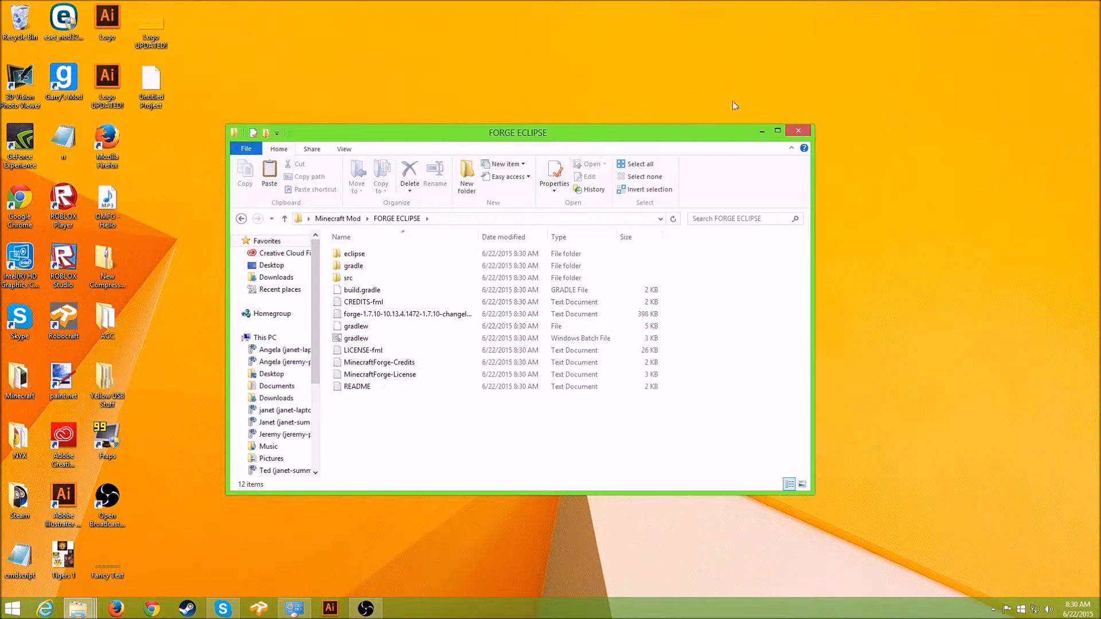
- Minimize Explorer and search Google for 'Java JDK' in Firefox
click(761, 131)
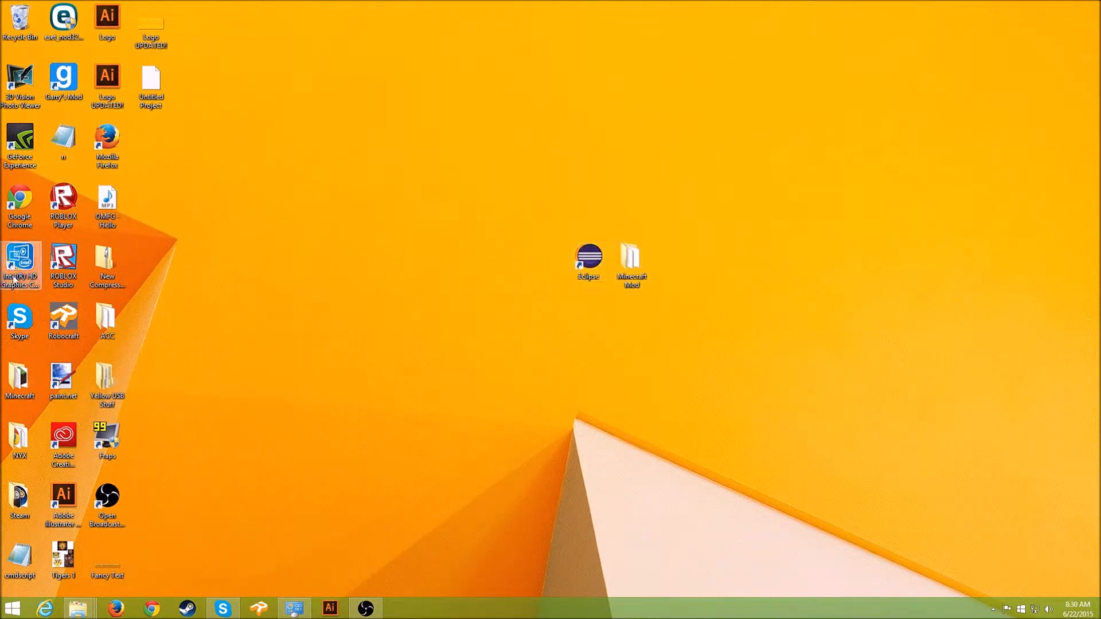
click(123, 609)
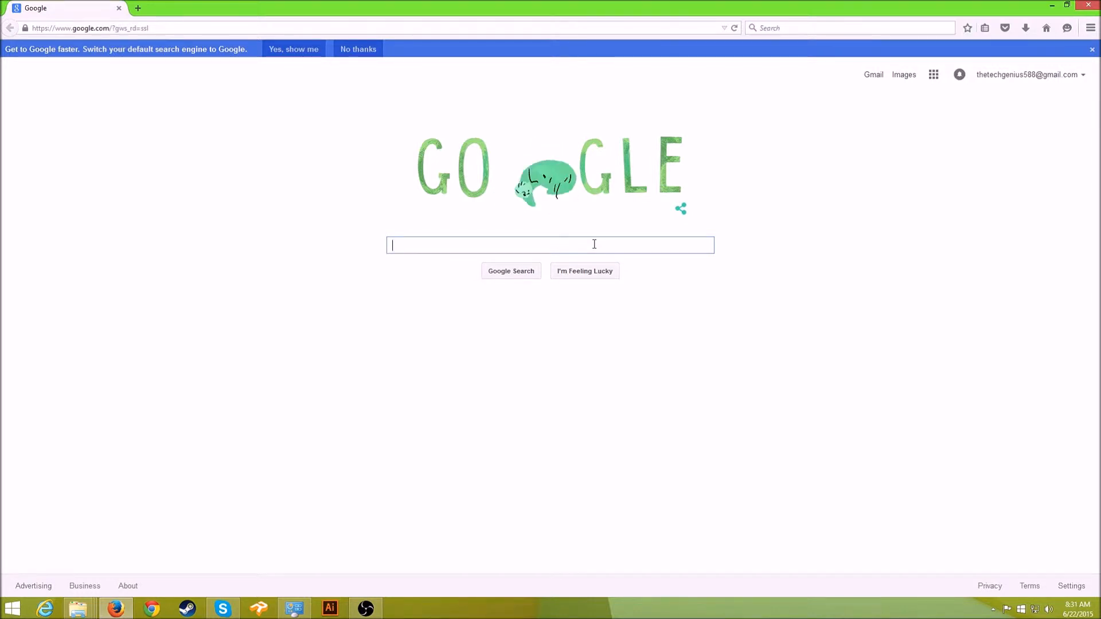
text(Java JDK)
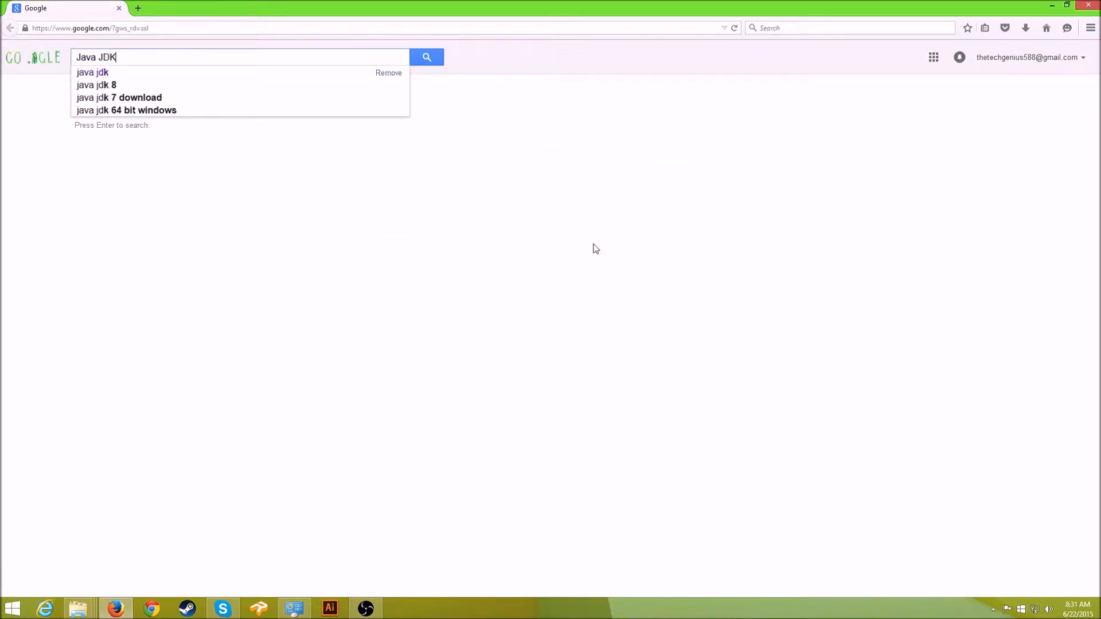
key(Return)
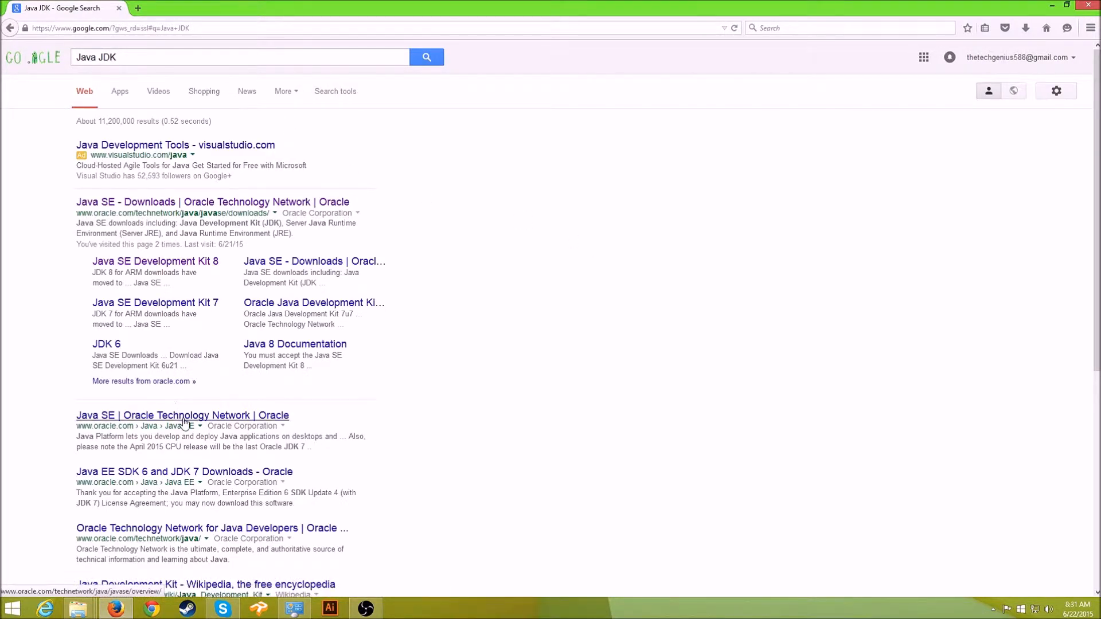
- Open the 'Java SE - Downloads | Oracle' search result
click(234, 418)
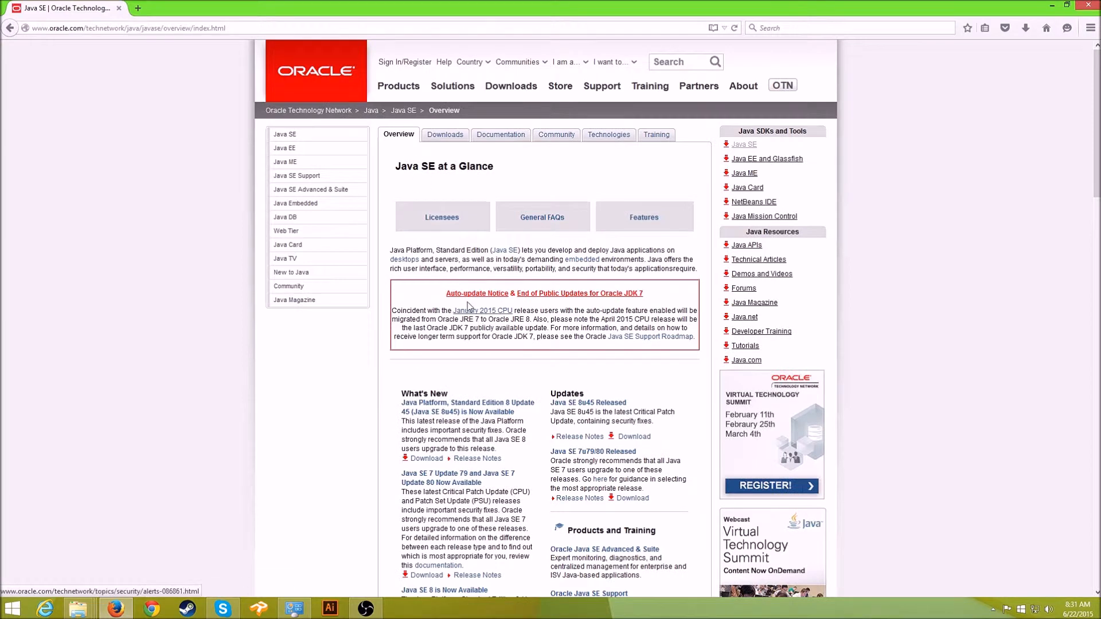
click(10, 27)
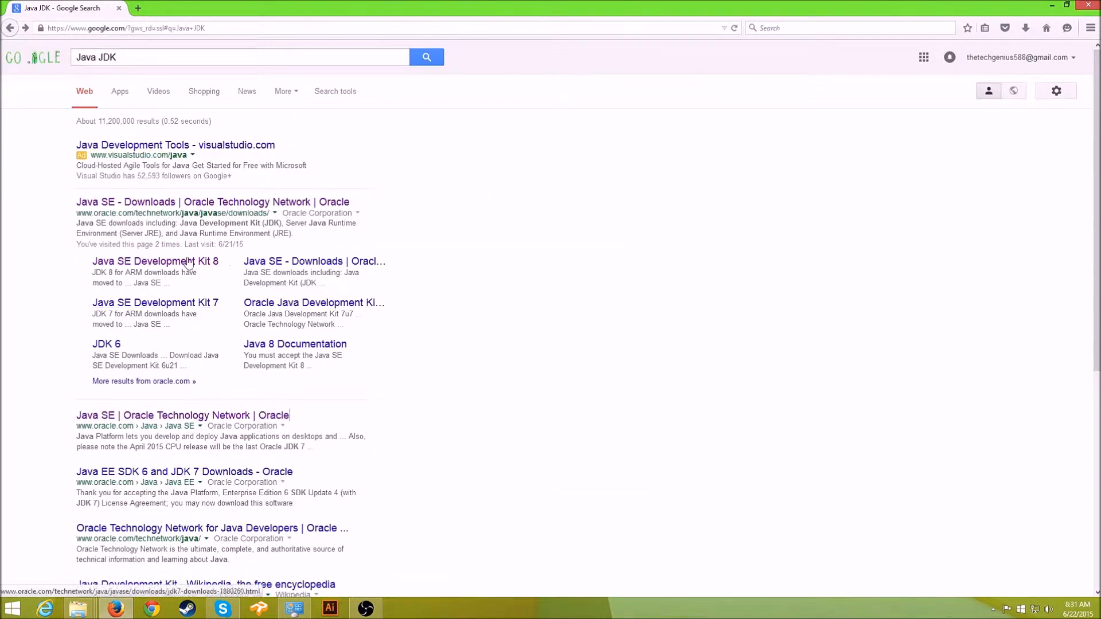
click(229, 202)
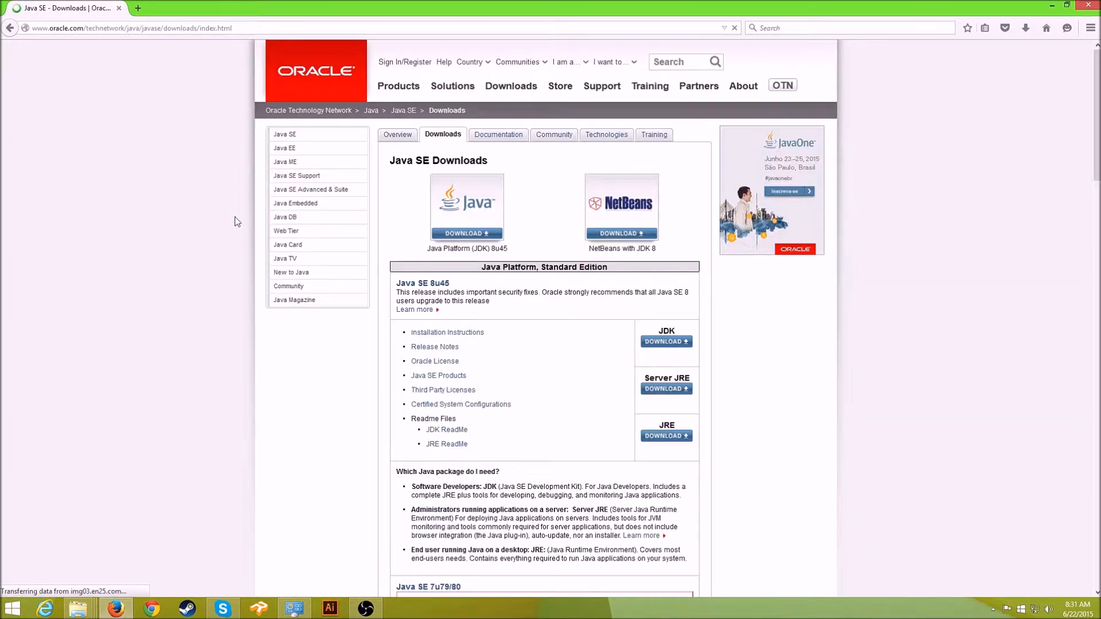
- Accept the Oracle license on the JDK 8 page and save the Windows x64 installer
click(465, 232)
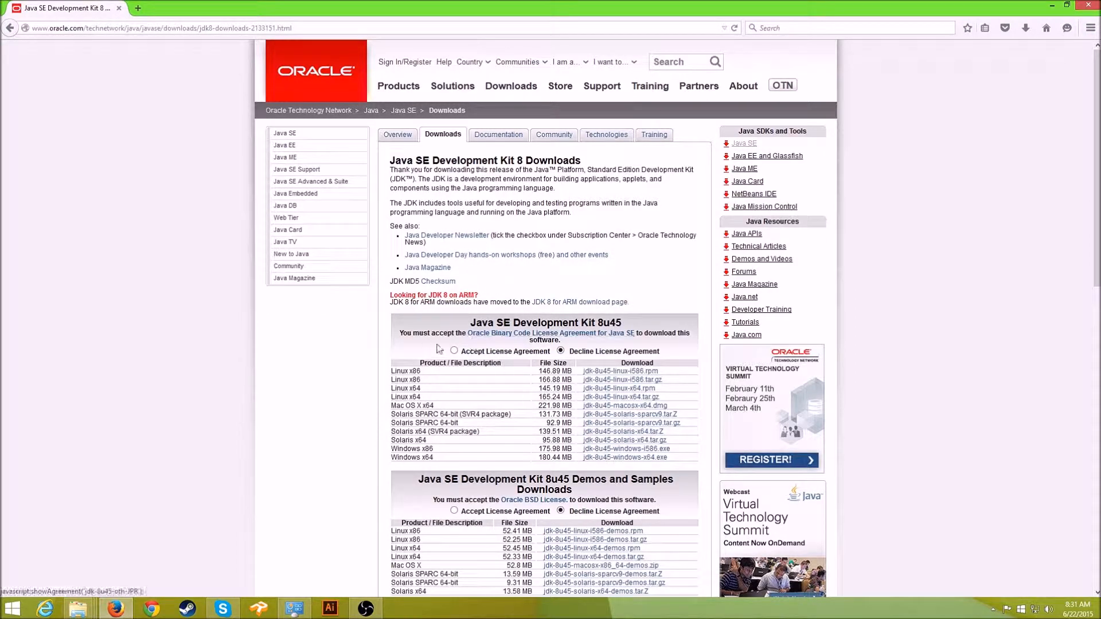
click(455, 351)
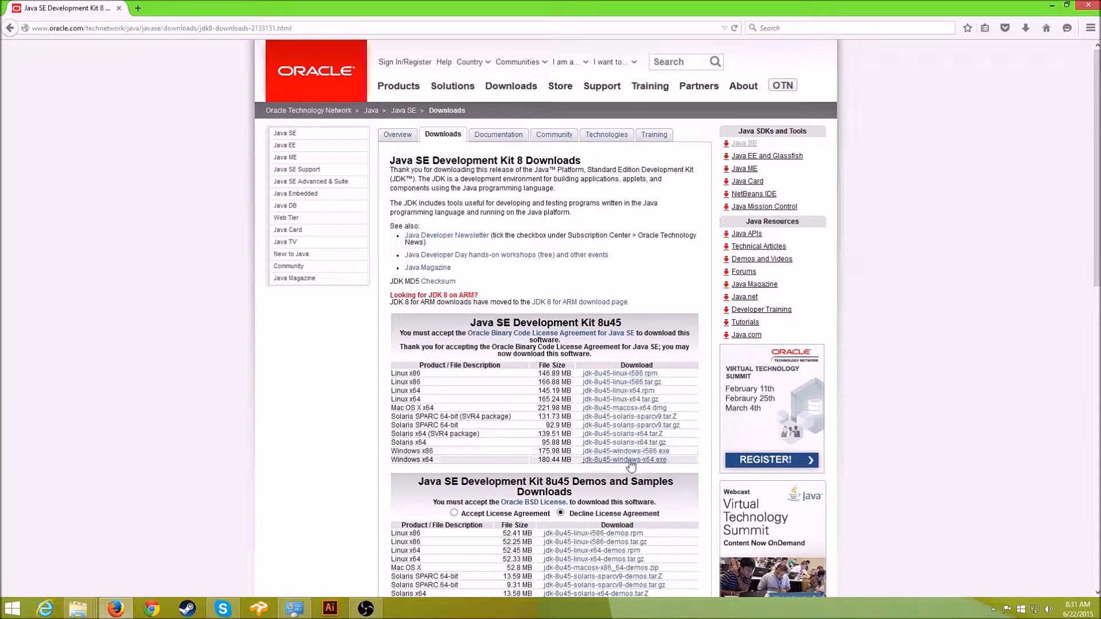
scroll(625, 466, down, 3)
scroll(633, 463, up, 3)
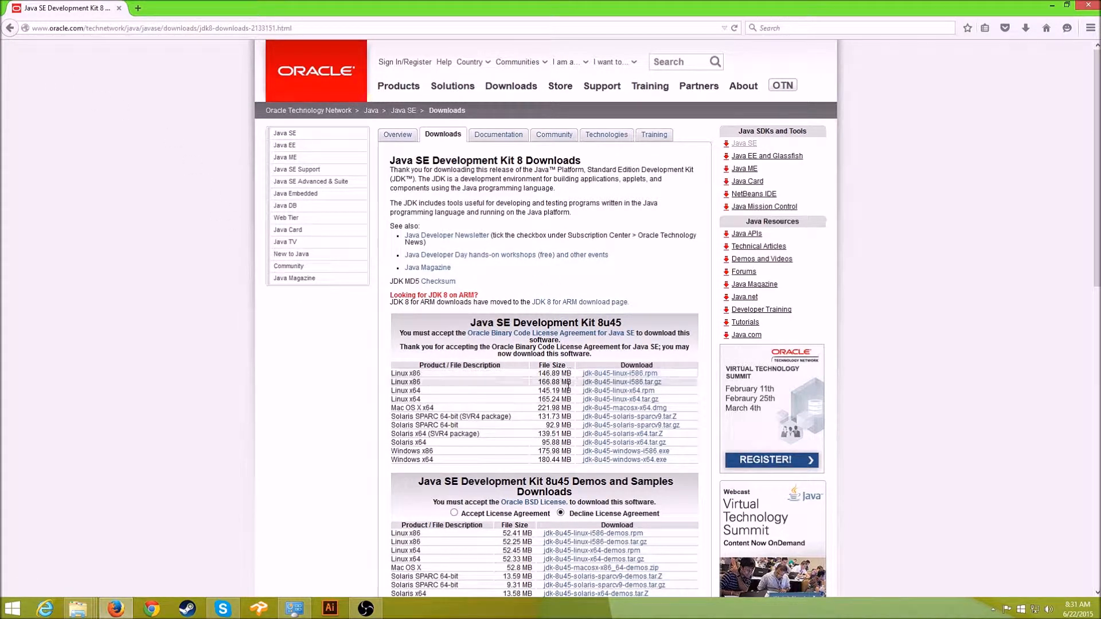
click(624, 461)
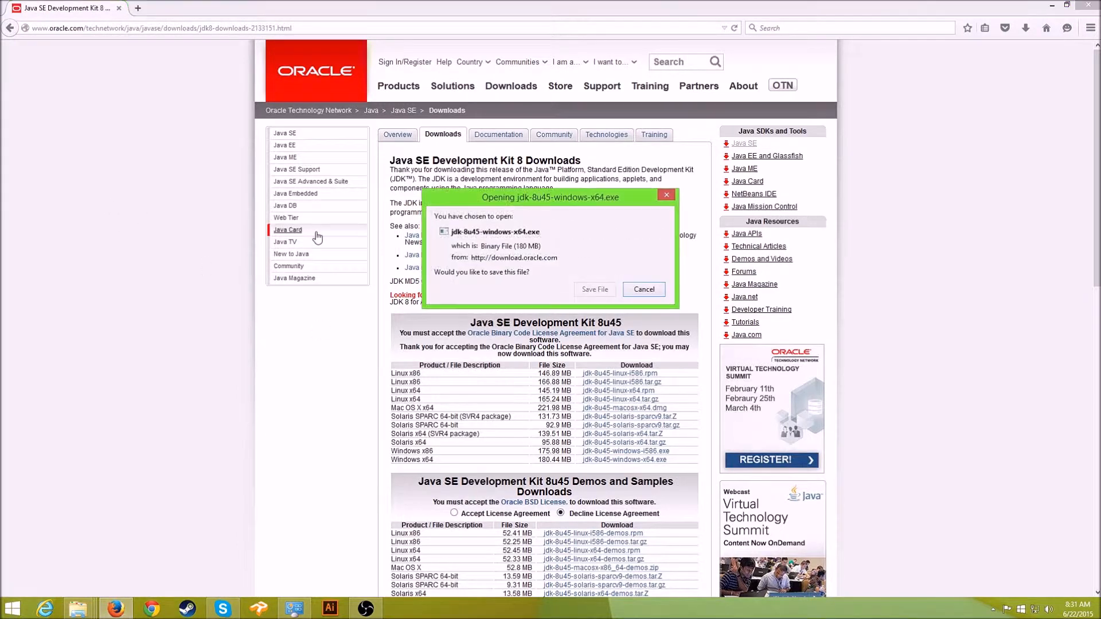
click(587, 293)
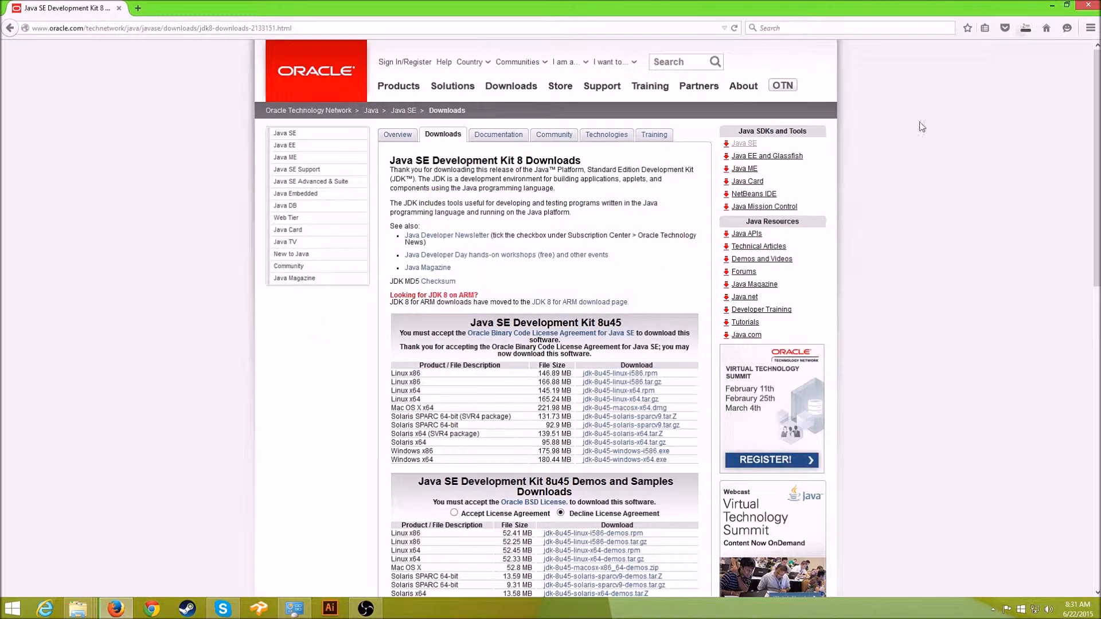
- Cancel the duplicate jdk-8u45-windows-x64(1).exe download and shrink the browser window
click(1027, 31)
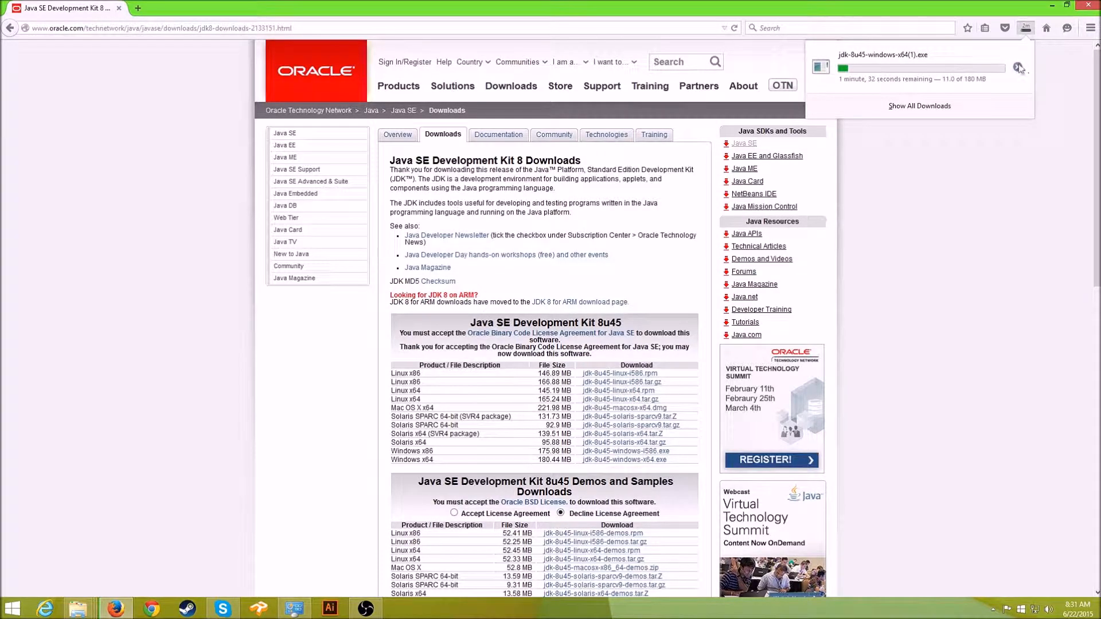
click(1018, 69)
drag(978, 4, 725, 92)
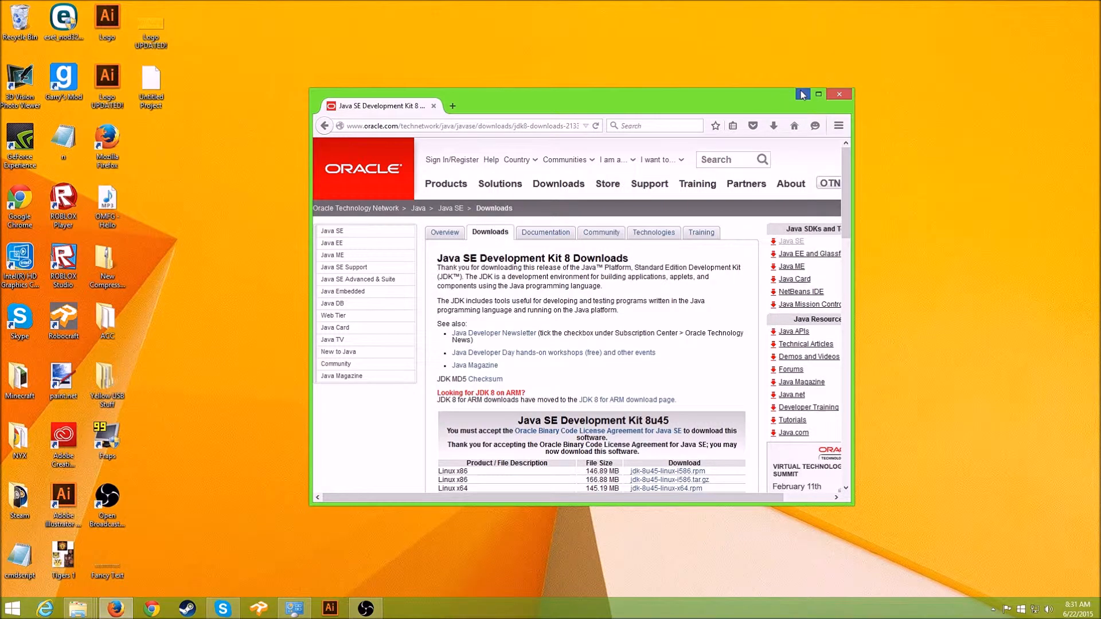
- Minimize Firefox, open Minecraft Mod and select the jdk-8u45-windows-x64 installer
click(802, 94)
double_click(647, 274)
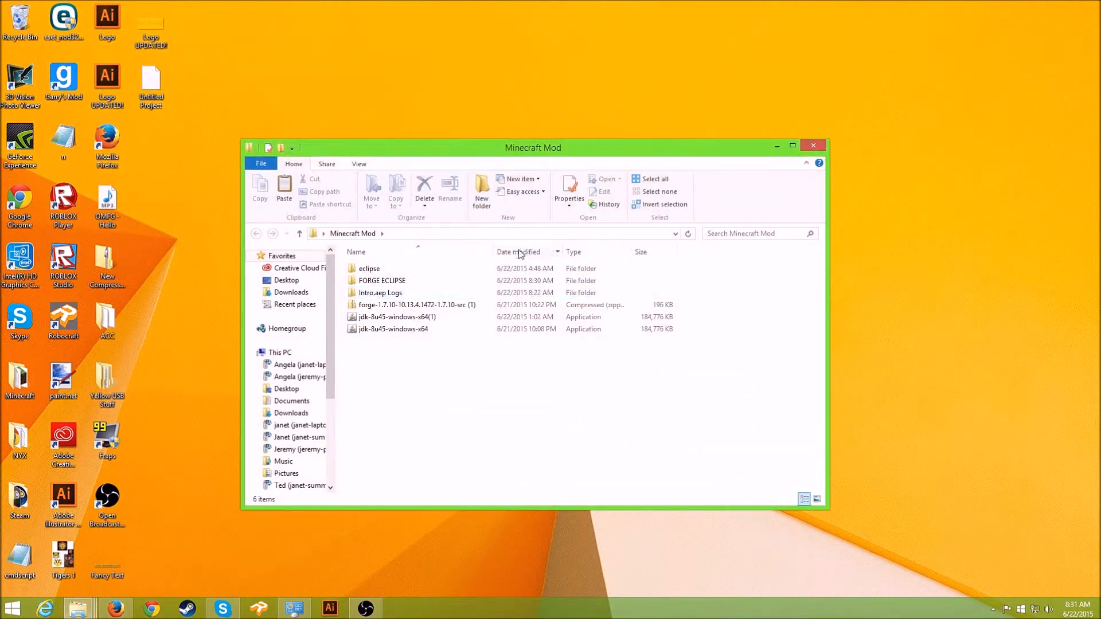
click(414, 333)
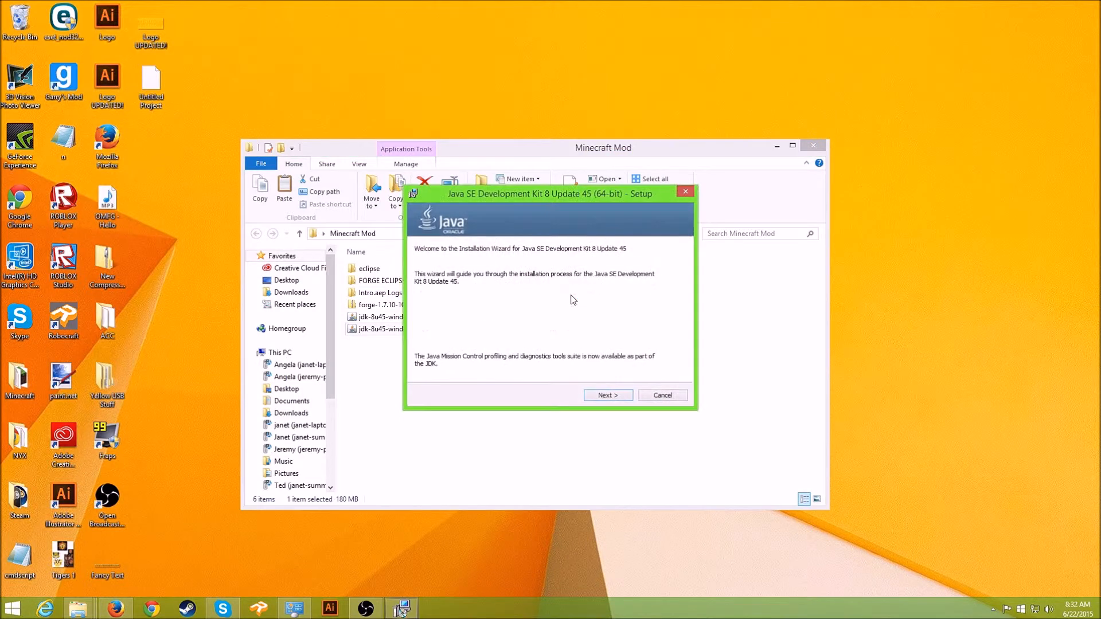
- Center the Java setup wizard and advance past Welcome to the Custom Setup page
drag(584, 201, 687, 201)
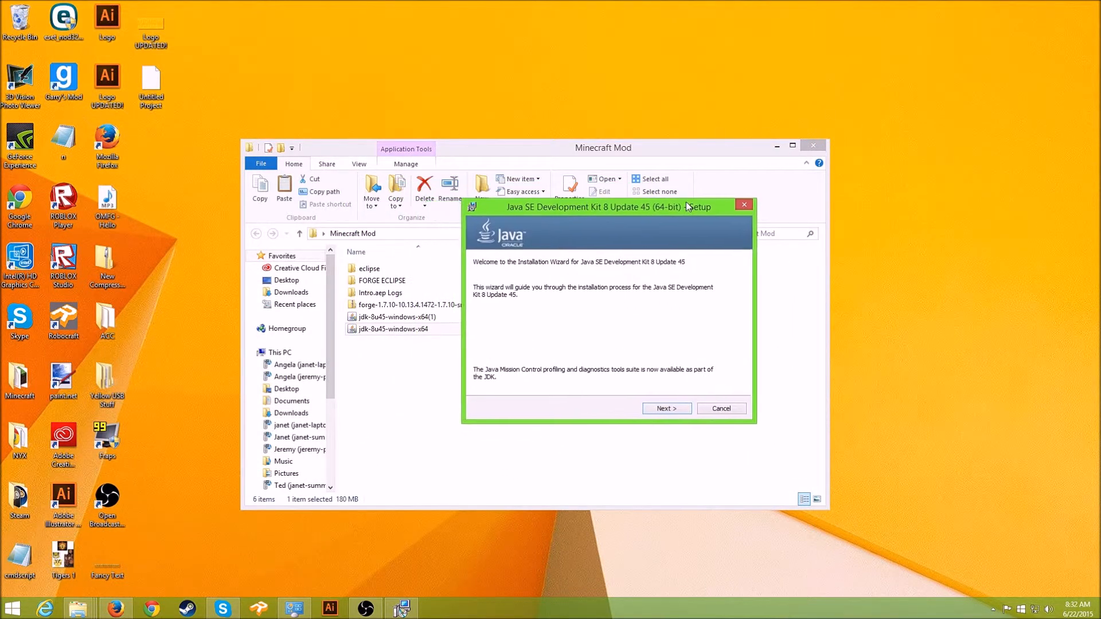
click(777, 146)
drag(585, 210, 469, 205)
drag(577, 210, 617, 190)
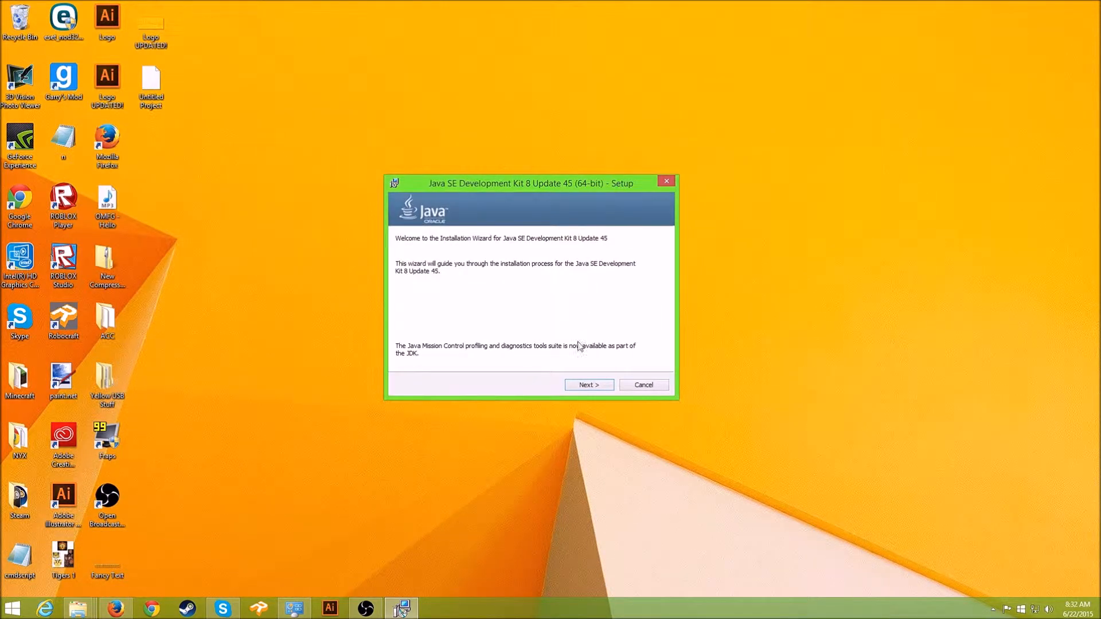
click(597, 386)
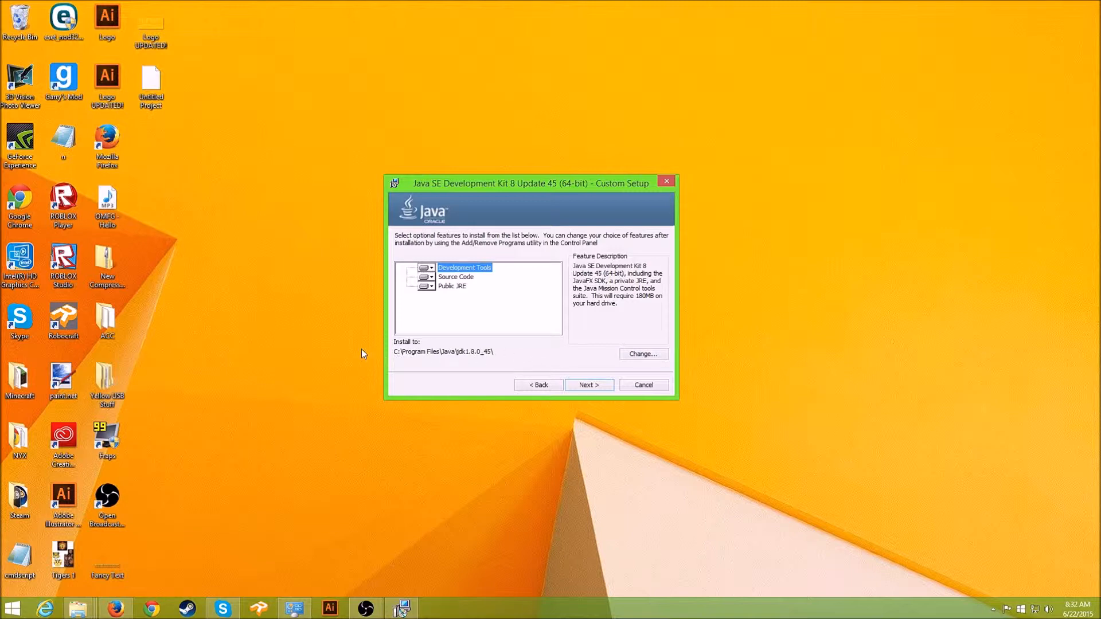
drag(561, 184, 856, 170)
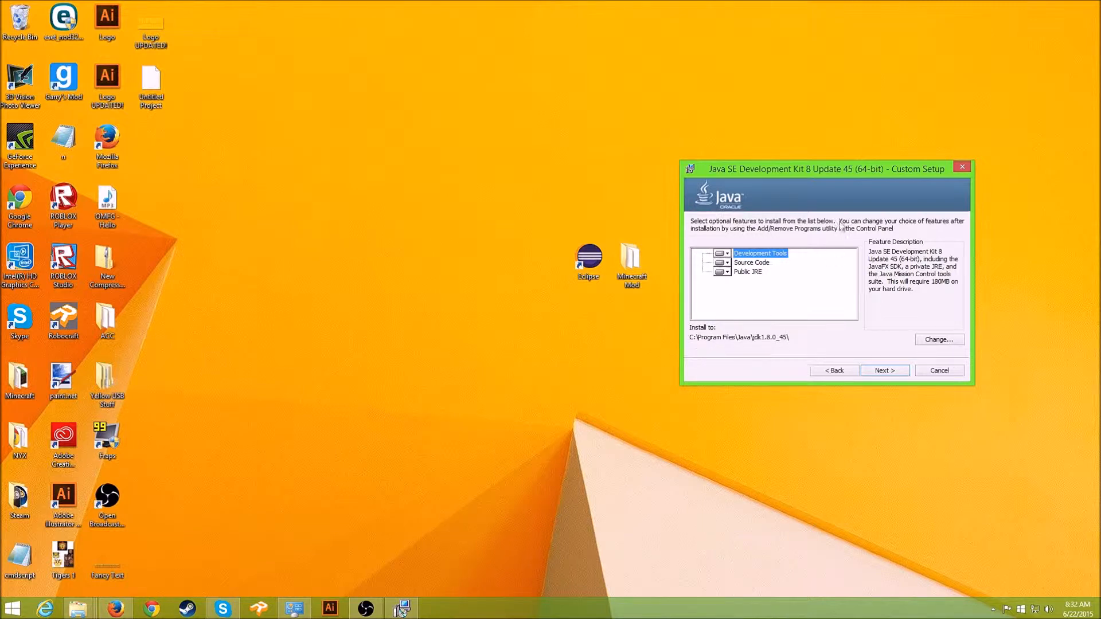
drag(848, 166, 638, 422)
mouse_move(633, 170)
mouse_down()
mouse_move(617, 167)
mouse_move(664, 127)
mouse_move(644, 187)
mouse_up()
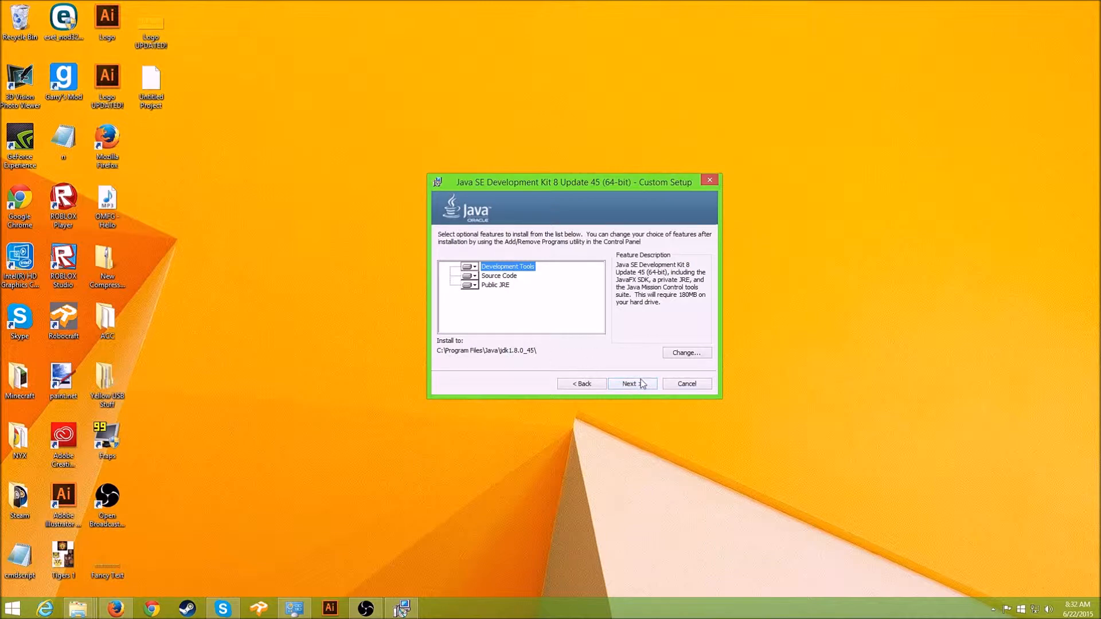
- Install JDK 8u45 with default features and JRE folder, then close the installer
click(624, 384)
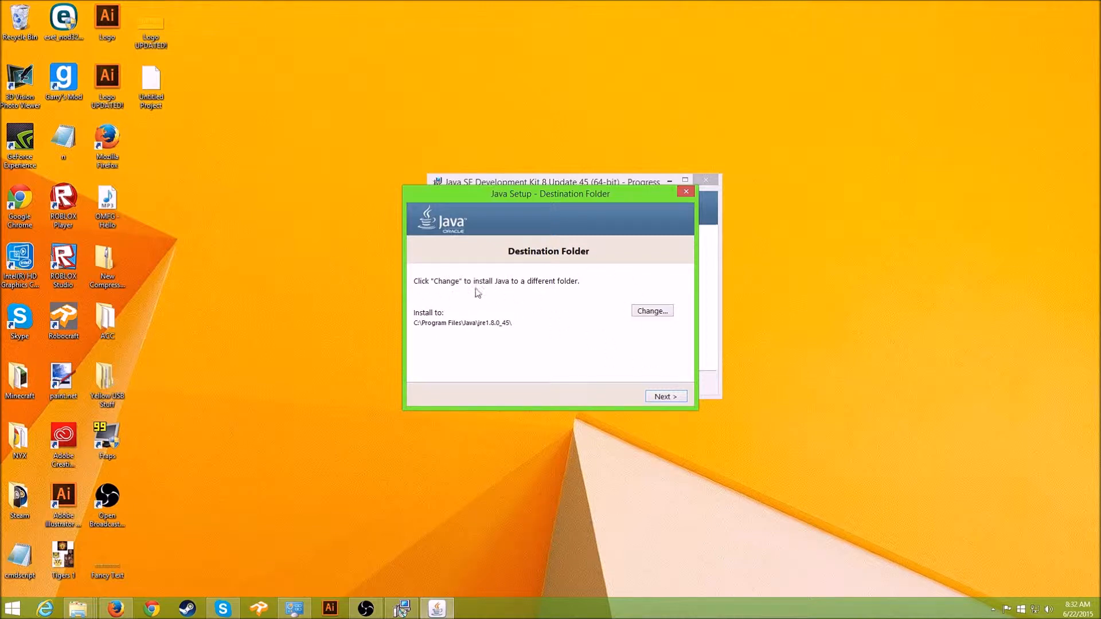
click(664, 397)
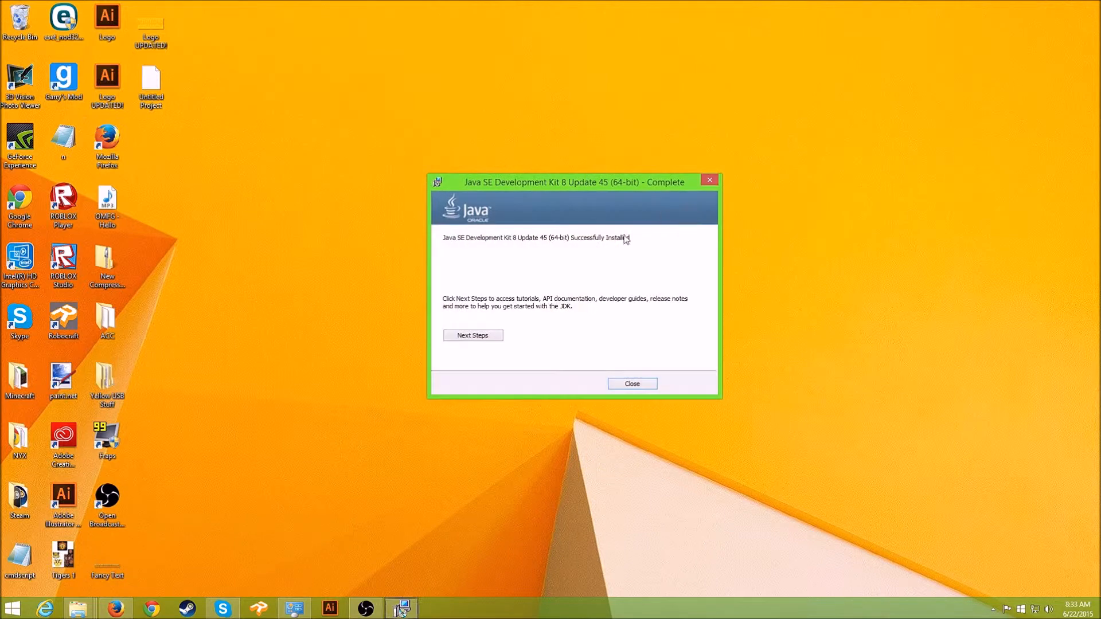
click(629, 385)
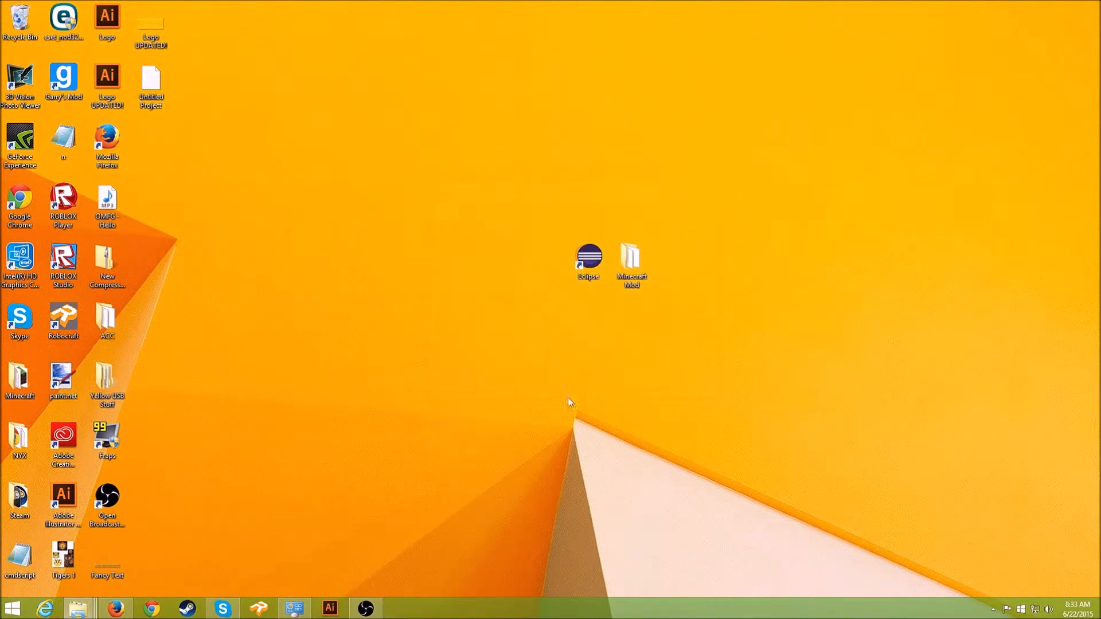
- Search 'run' from the Start screen to open the Run tool
click(379, 612)
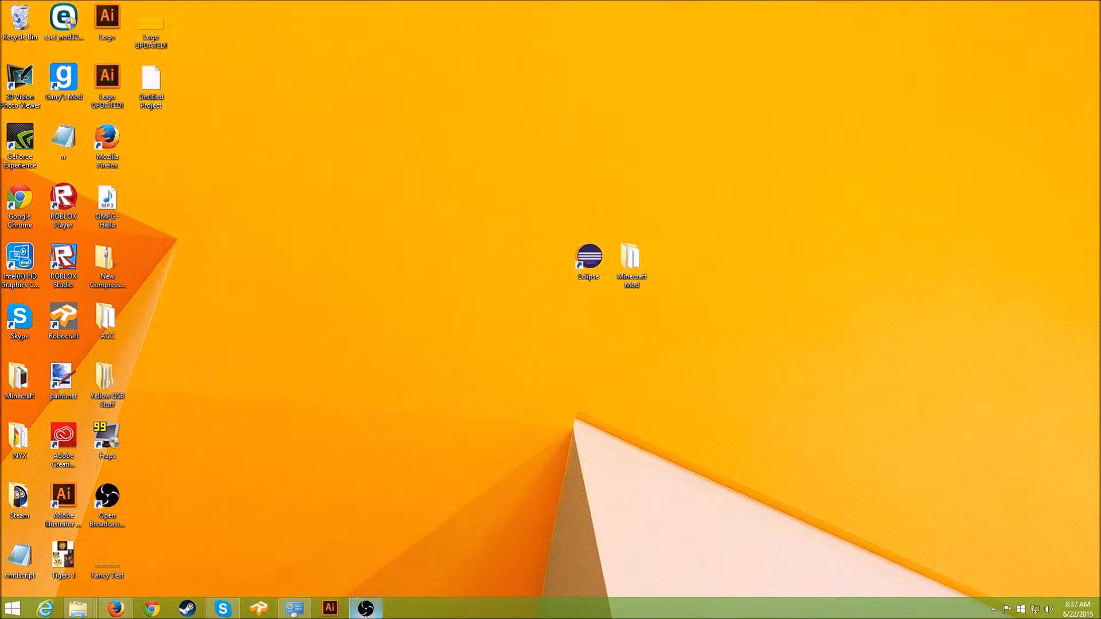
click(365, 612)
click(365, 613)
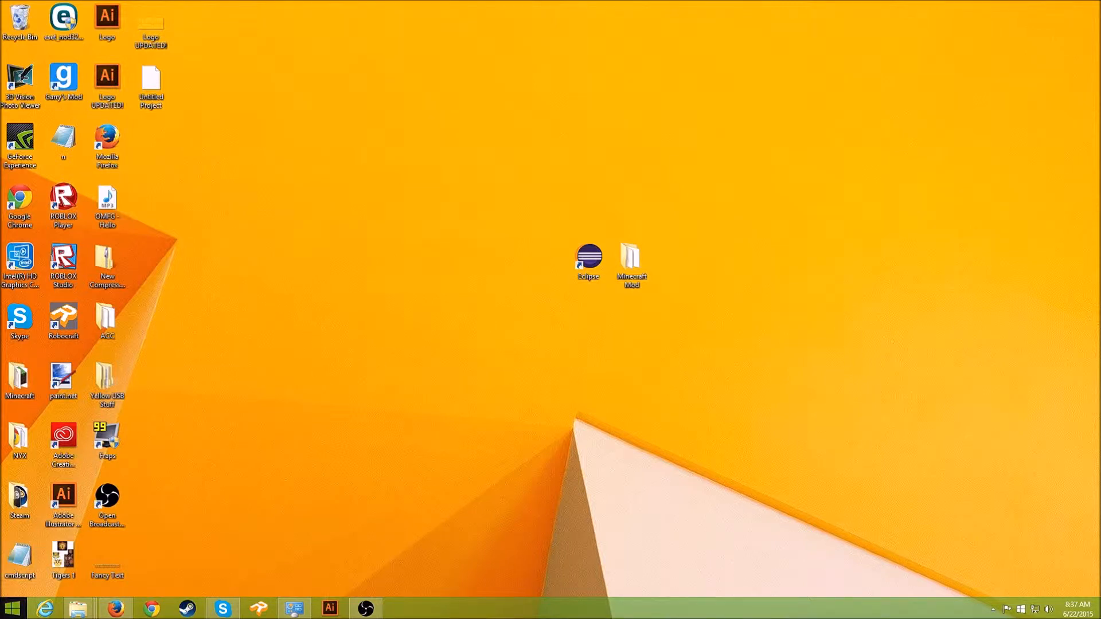
click(13, 609)
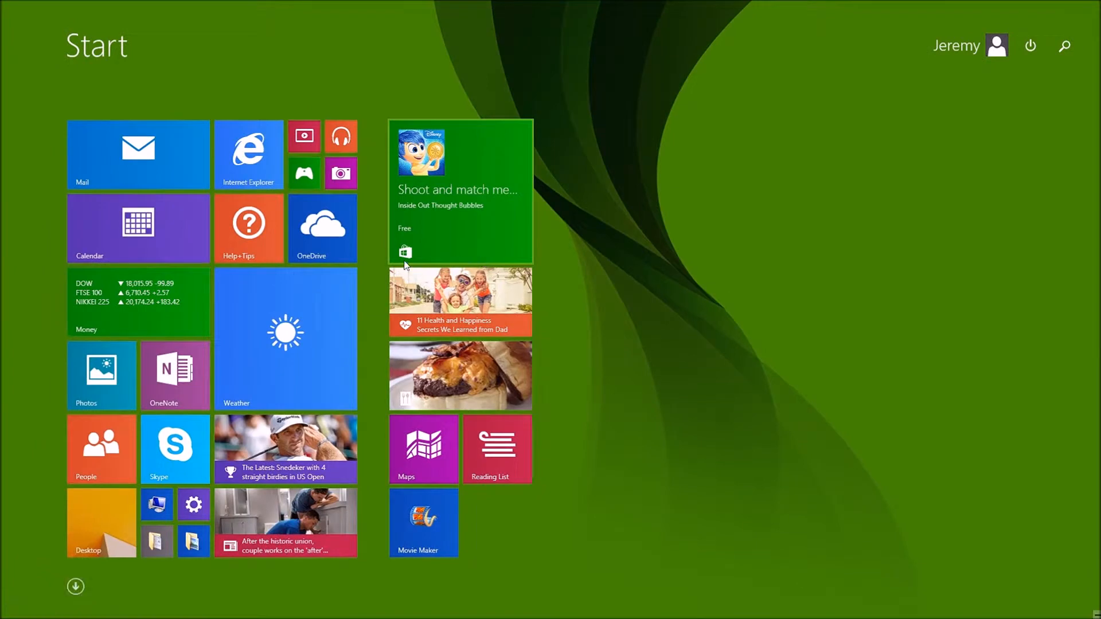
text(run)
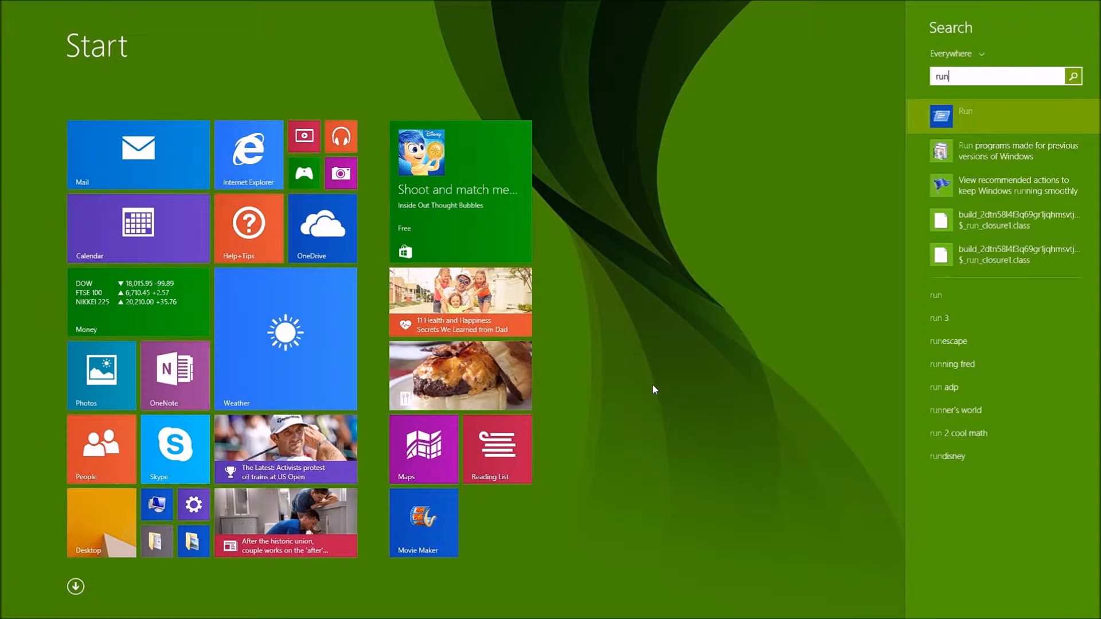
key(Return)
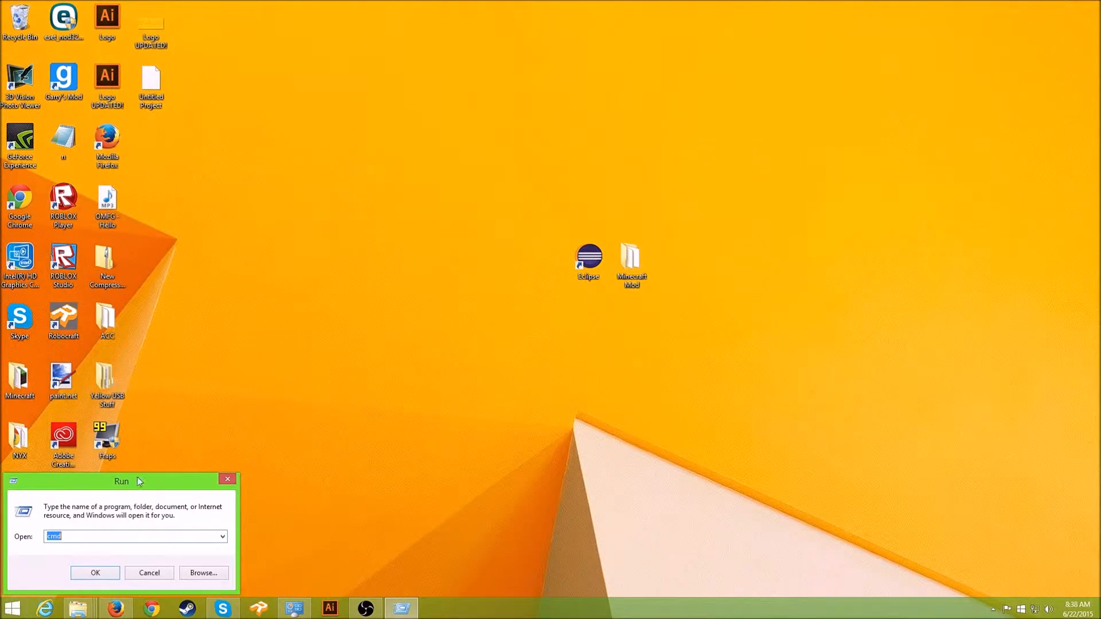
- Run 'cmd' from the Run box and center the Command Prompt window
drag(142, 474, 505, 219)
key(BackSpace)
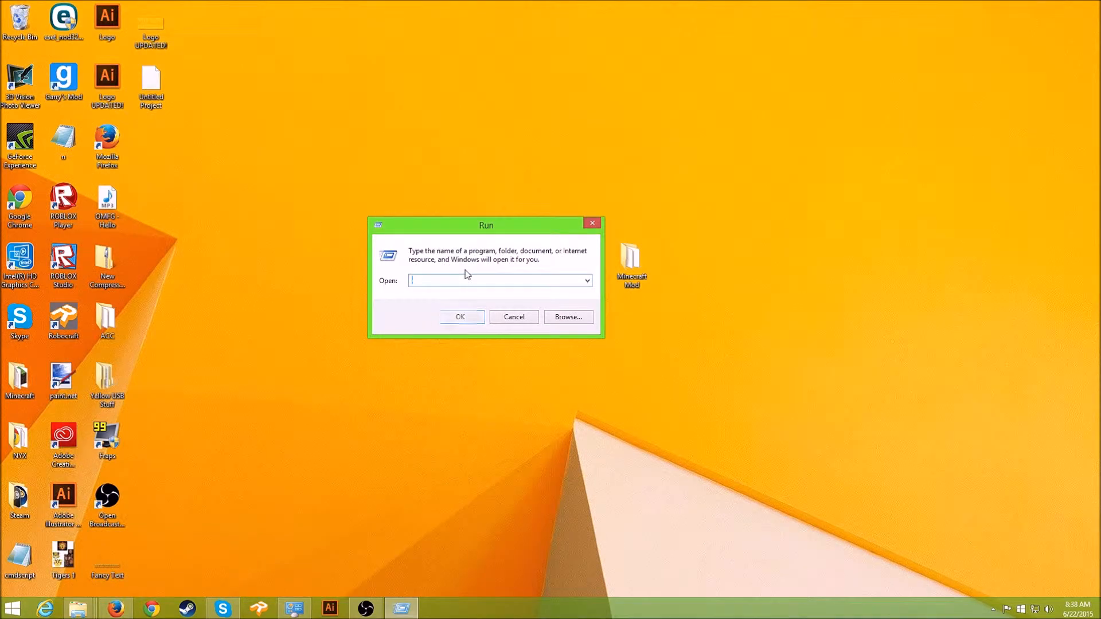
text(cmd)
click(456, 317)
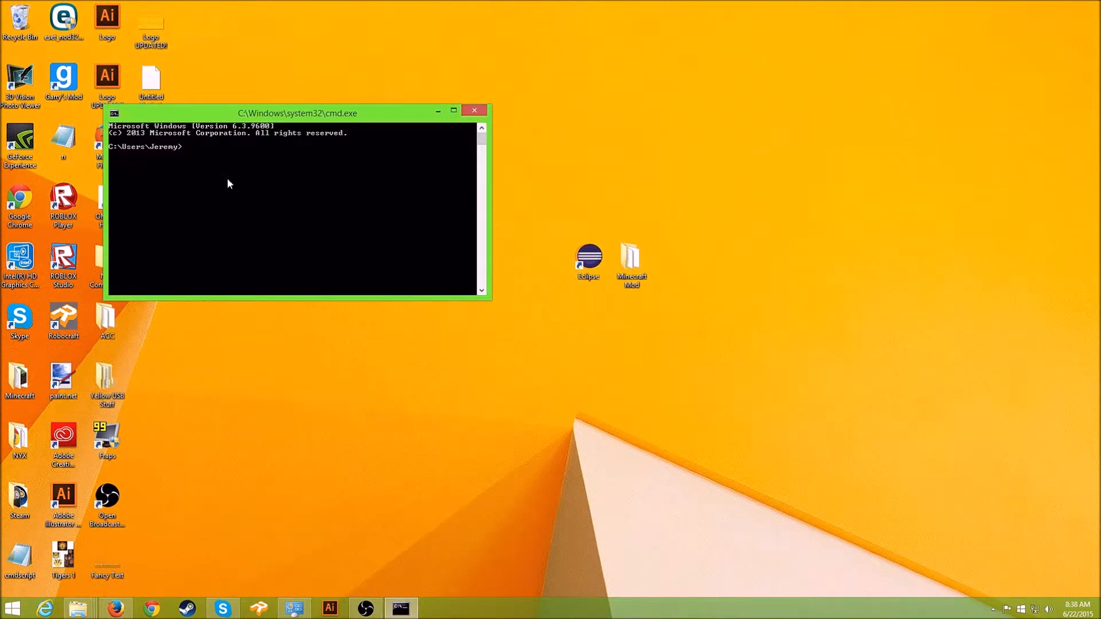
drag(405, 115, 550, 236)
- Minimize the console and open This PC Properties to view Windows 8.1 and 16.0 GB memory
click(583, 231)
click(10, 608)
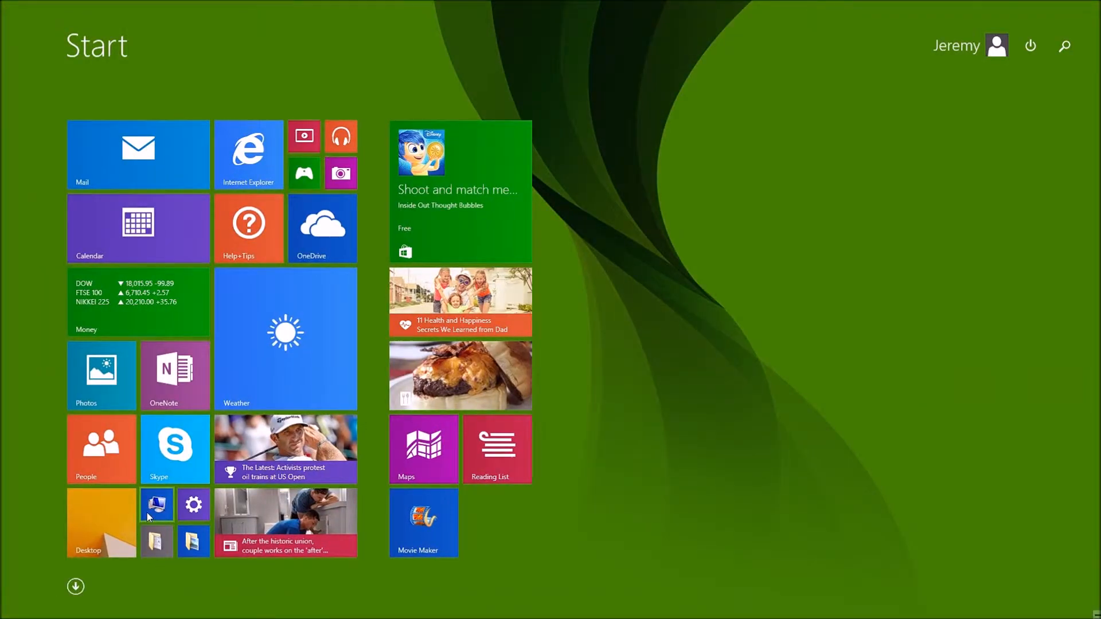
click(146, 512)
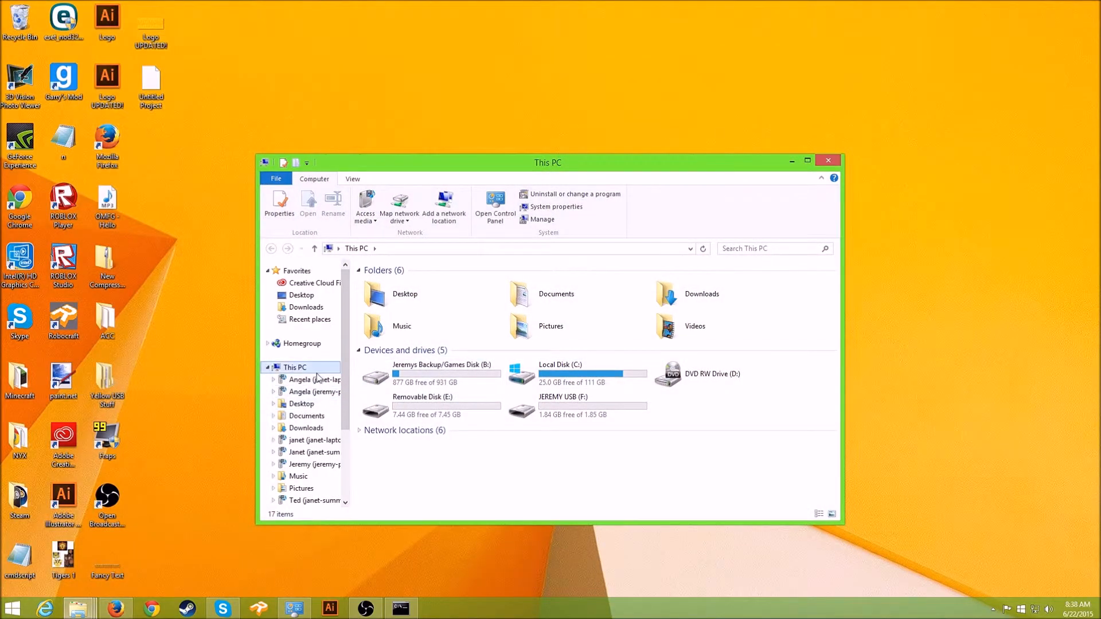
right_click(303, 368)
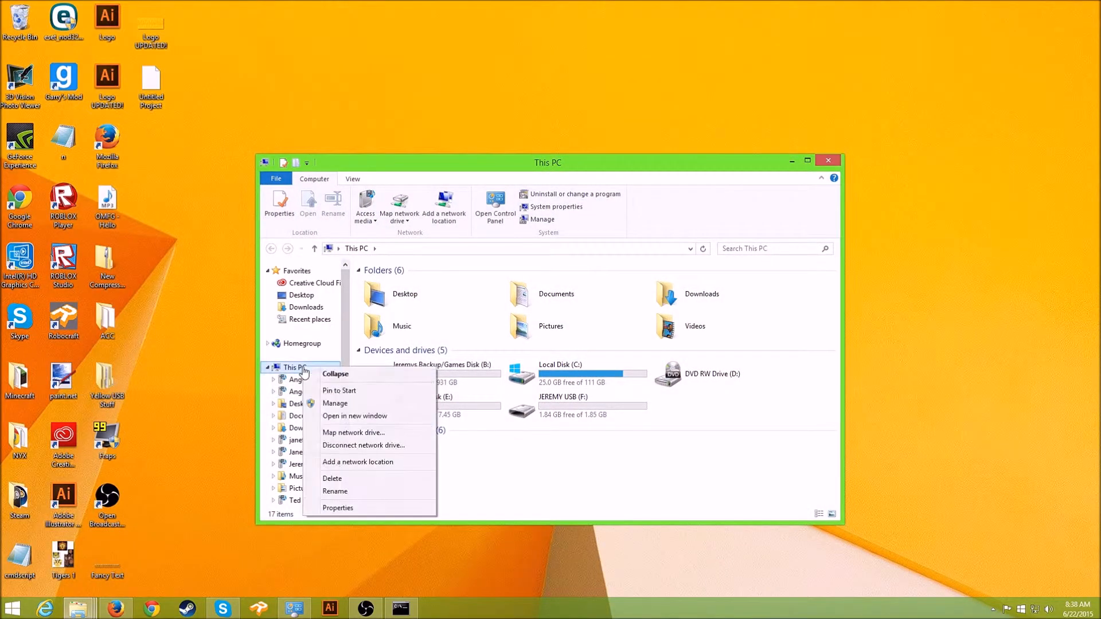
click(349, 509)
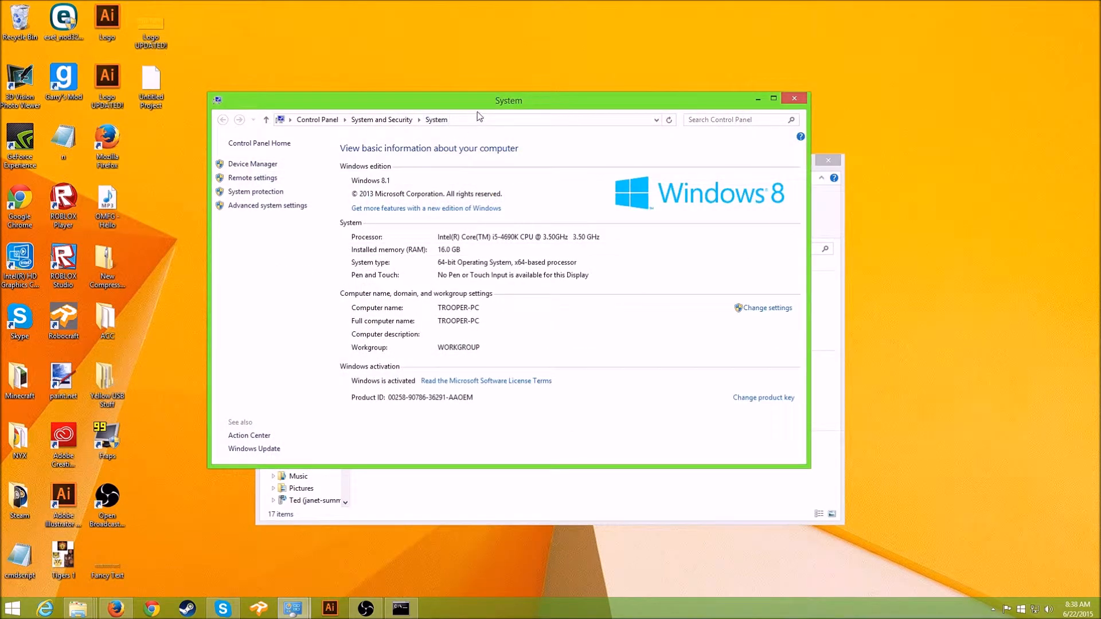
drag(376, 102, 404, 161)
- Delete the user Path variable in Environment Variables and begin creating a new user variable
click(283, 268)
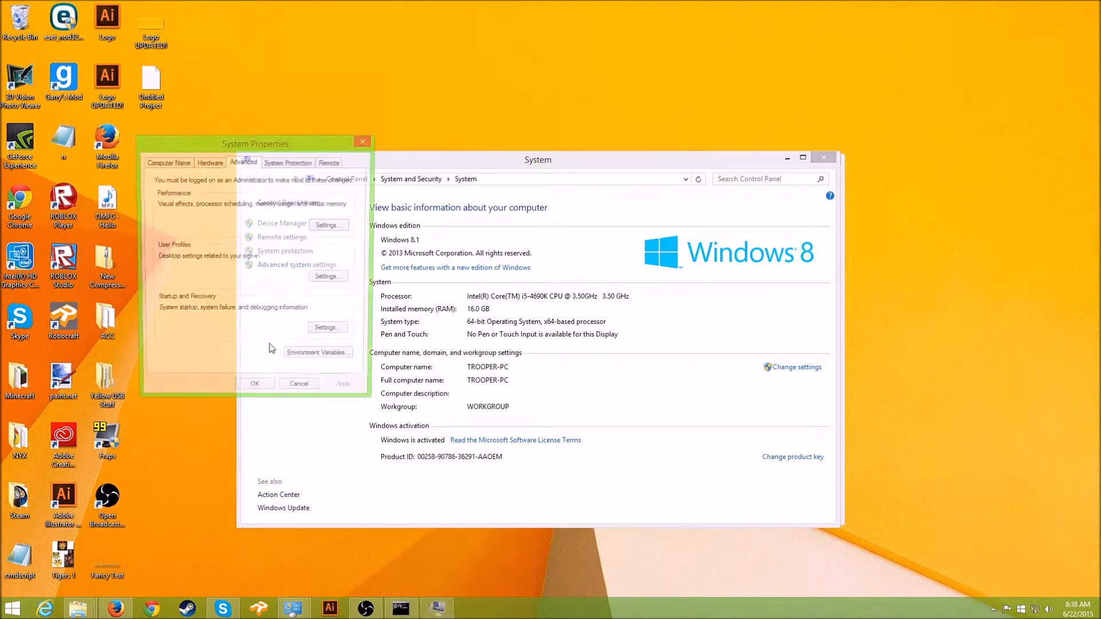
click(322, 360)
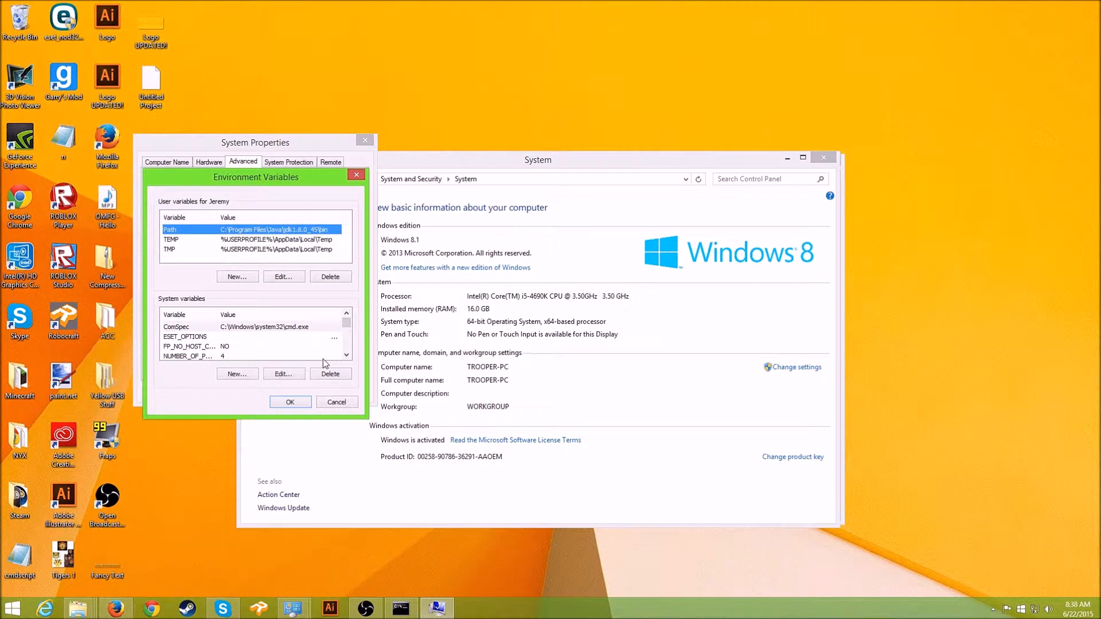
click(337, 283)
click(172, 240)
click(177, 255)
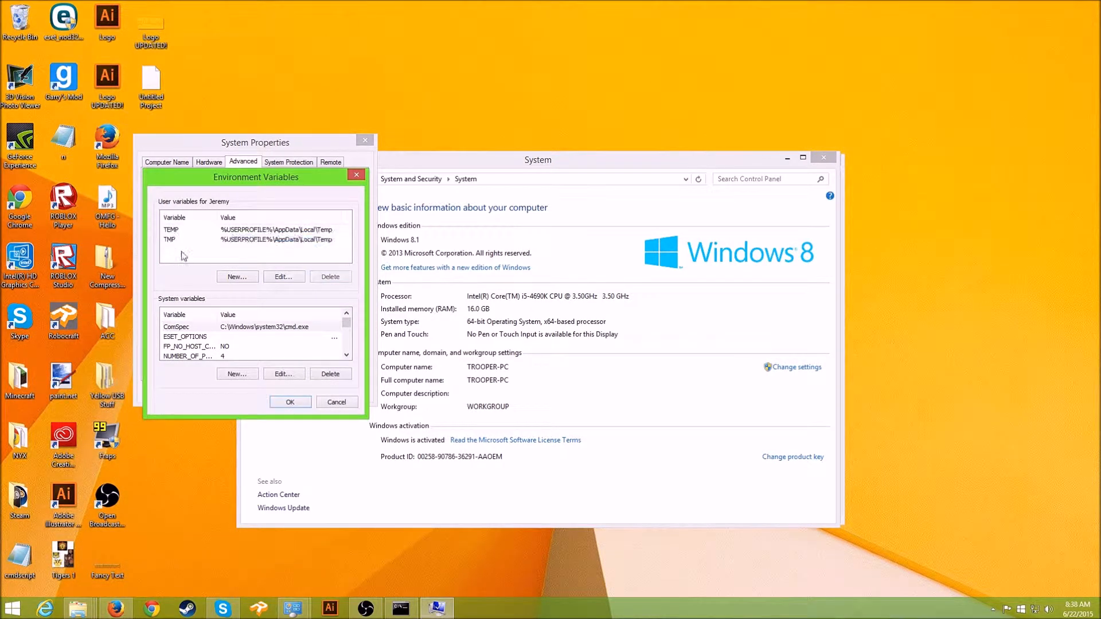
click(236, 279)
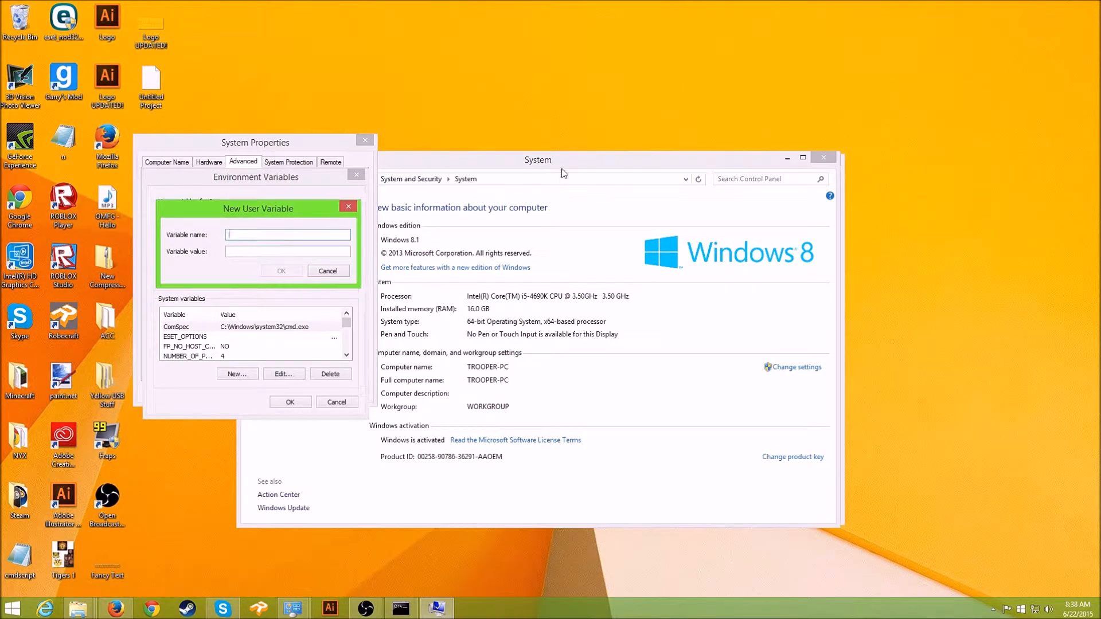
- Bring the FORGE ECLIPSE folder window forward and go to the Start screen
click(77, 607)
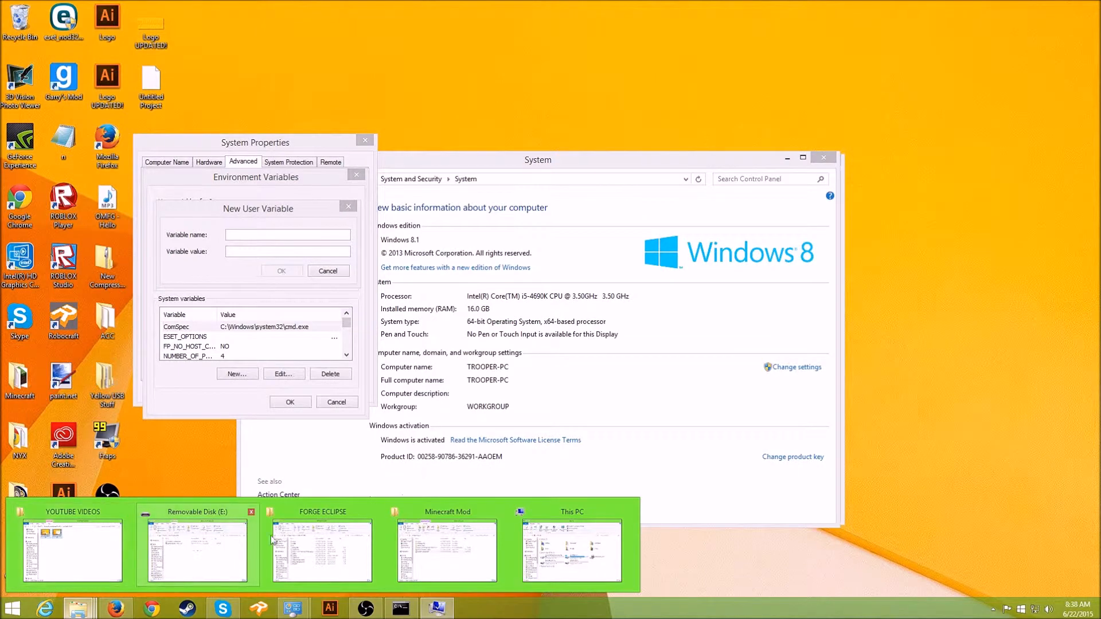
click(323, 535)
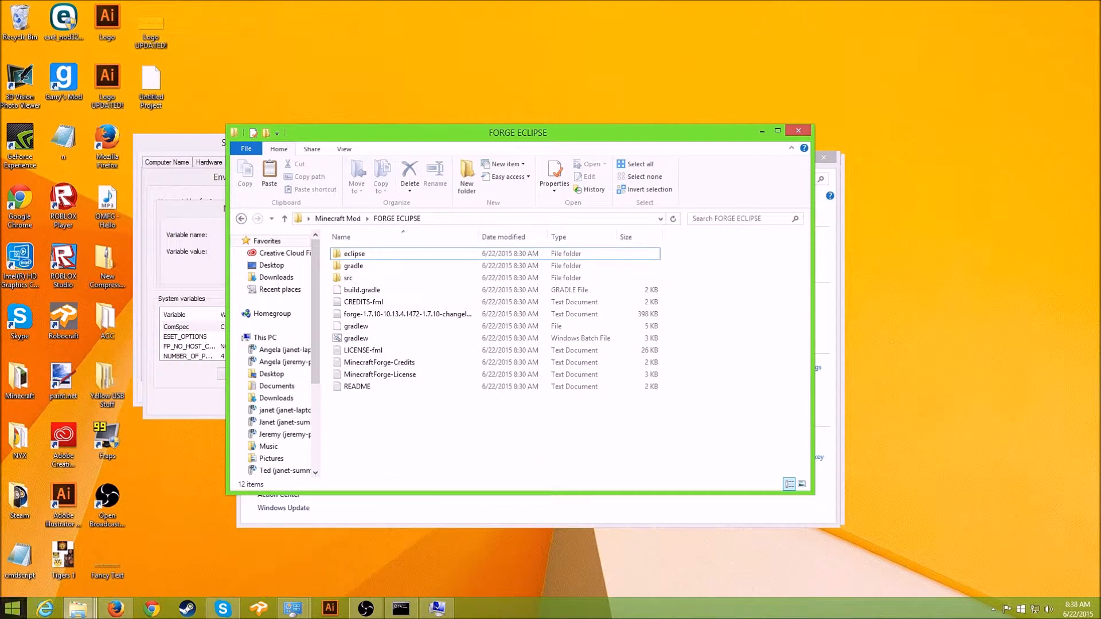
click(24, 614)
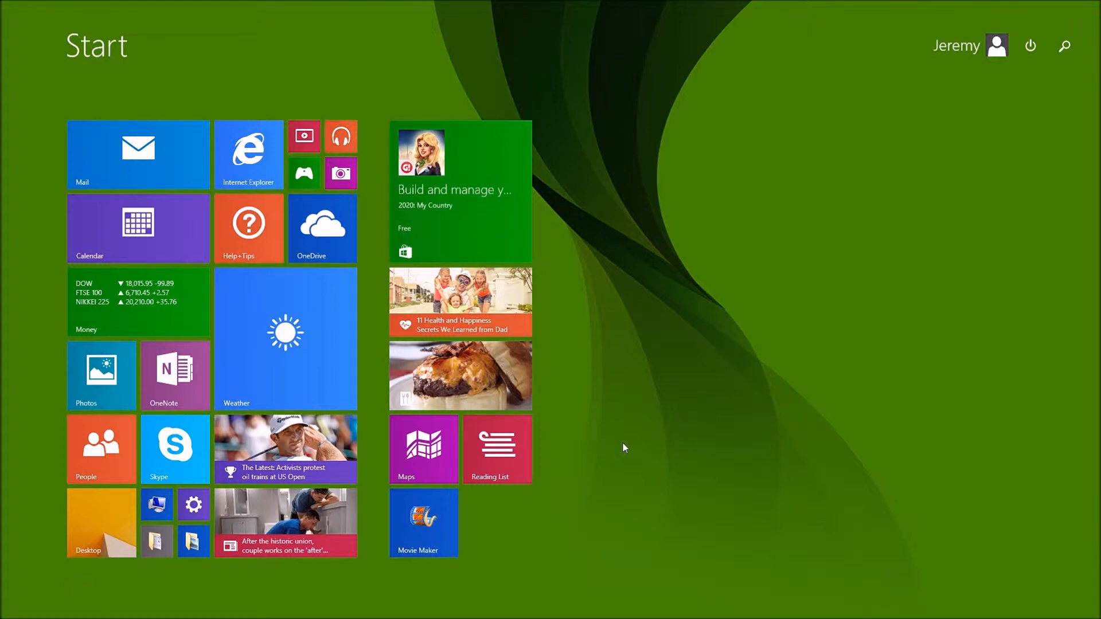
- Browse from This PC to C:\Program Files\Java\jdk1.8.0_45\bin
text(task Manager)
click(150, 519)
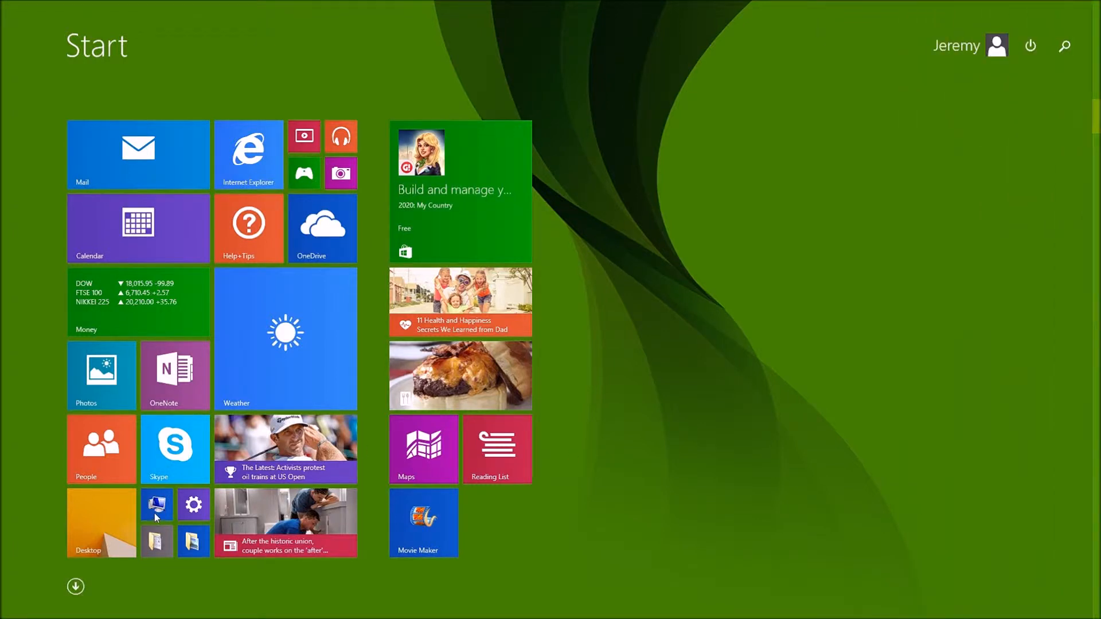
click(147, 503)
double_click(522, 385)
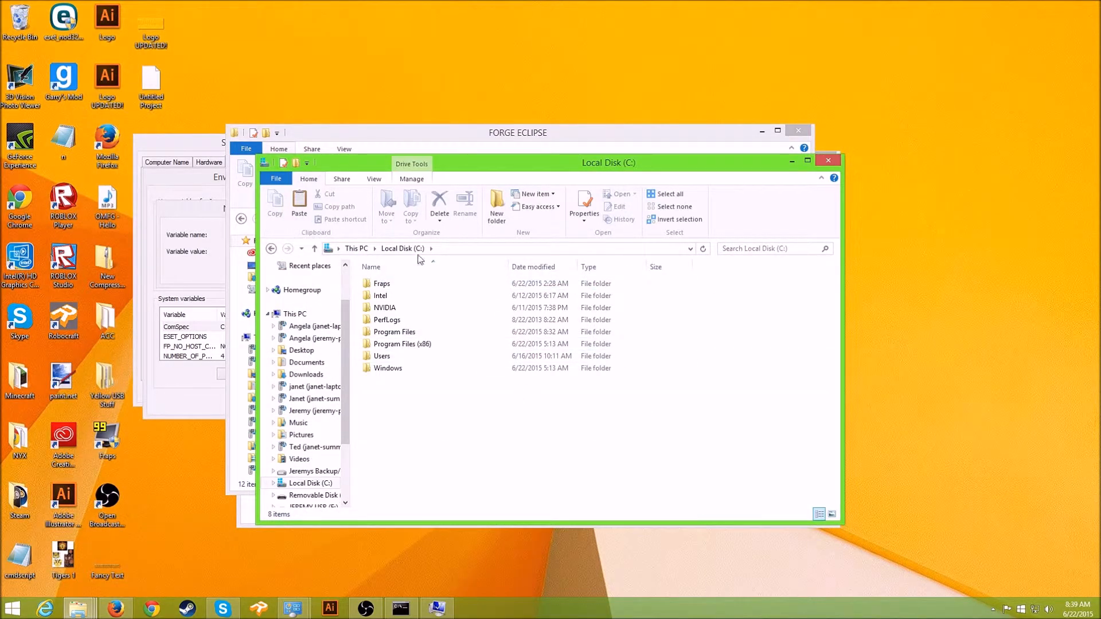
click(420, 334)
double_click(420, 333)
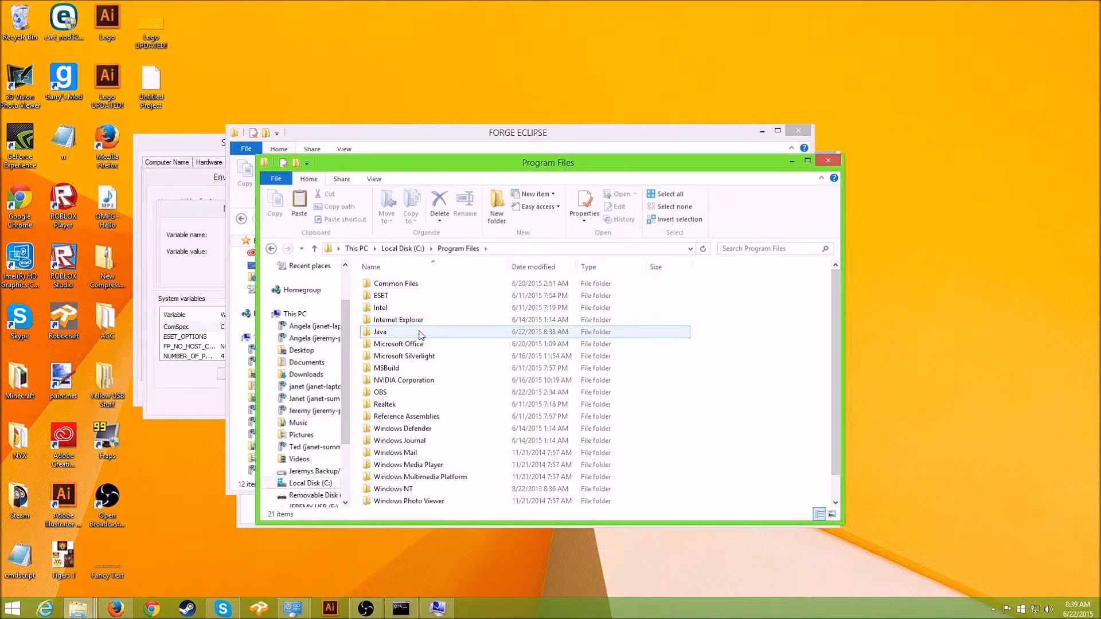
double_click(420, 332)
click(394, 286)
double_click(395, 286)
click(395, 286)
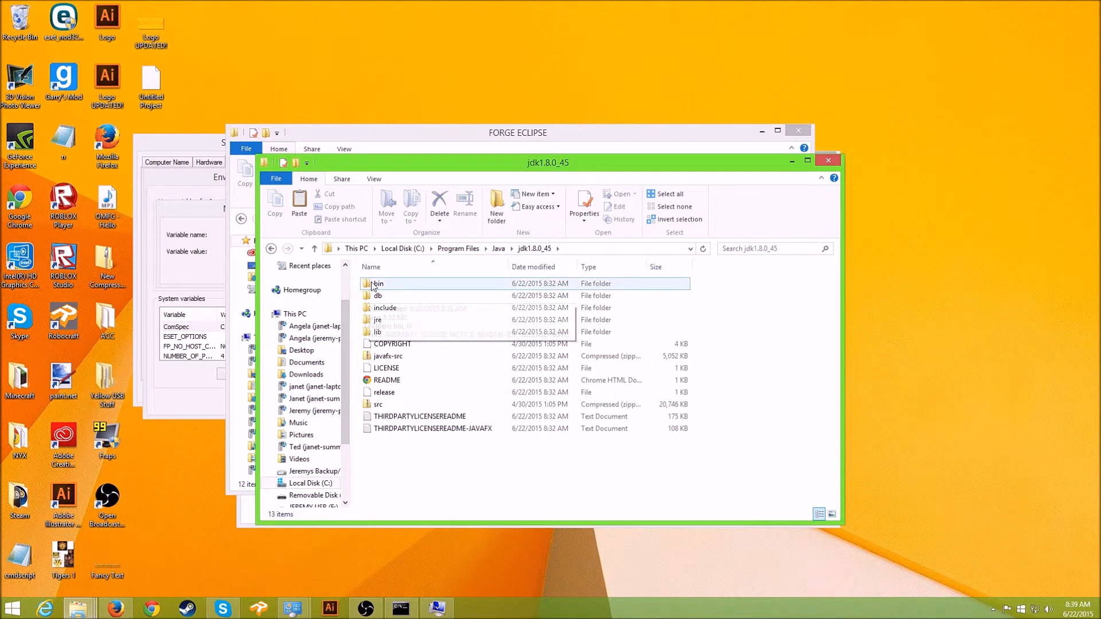
double_click(394, 287)
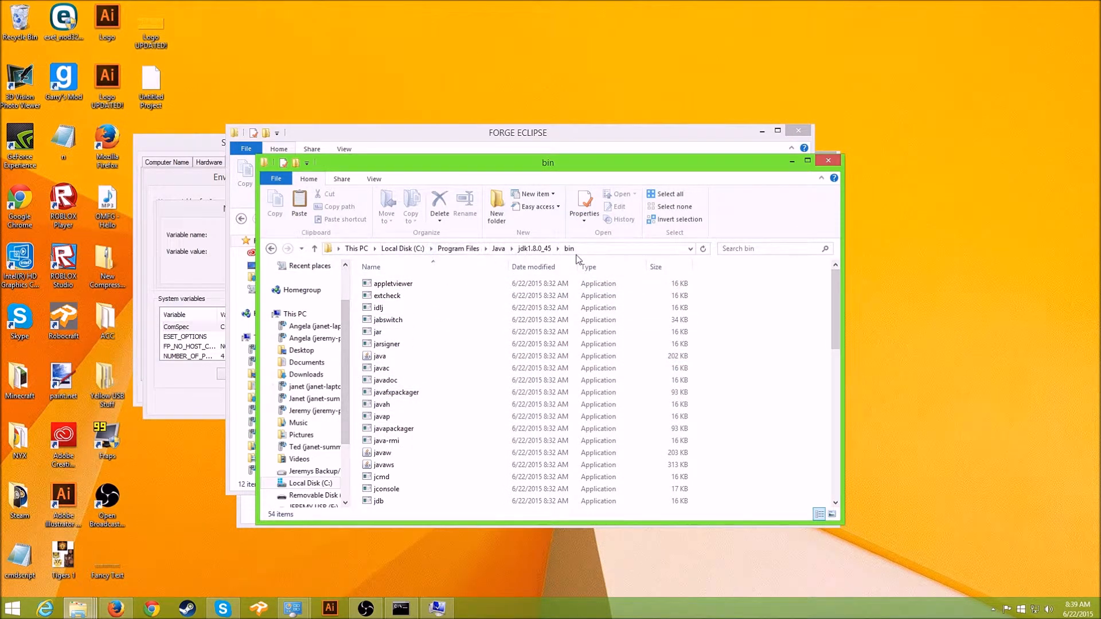
- Copy the bin folder's full path from the address bar
click(628, 251)
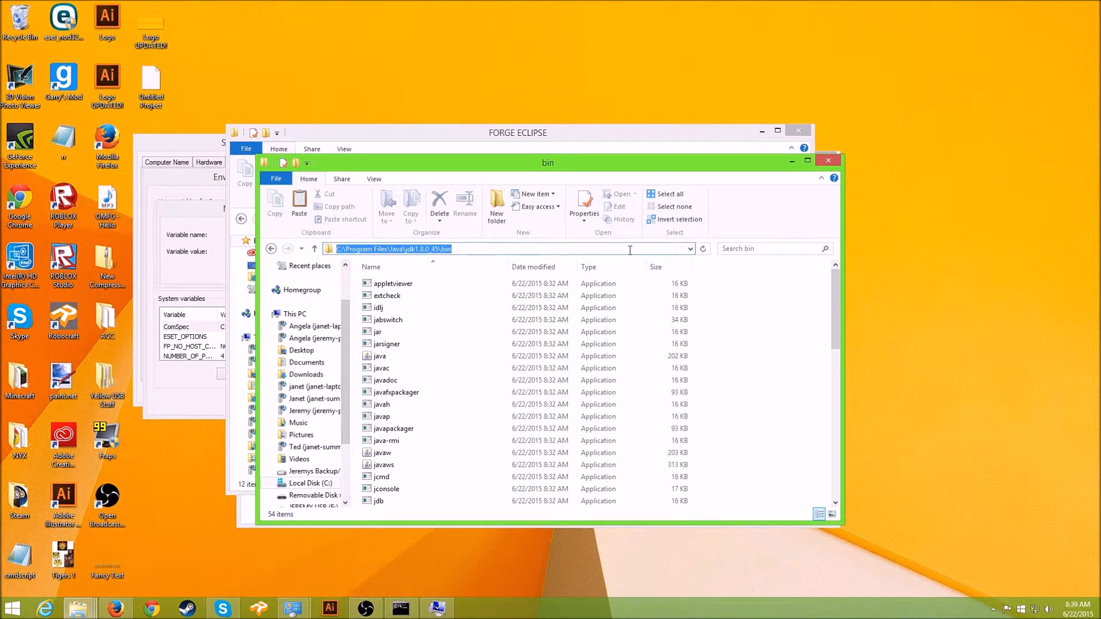
key(ctrl+c)
click(457, 136)
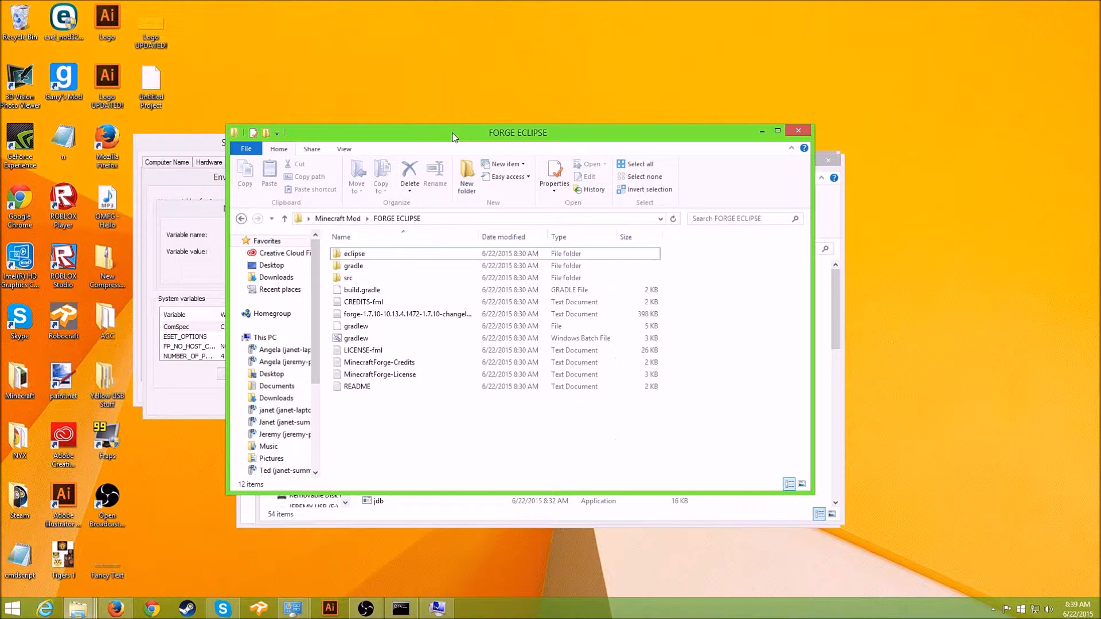
- Paste C:\Program Files\Java\jdk1.8.0_45\bin as the new Path value and confirm every dialog
click(215, 225)
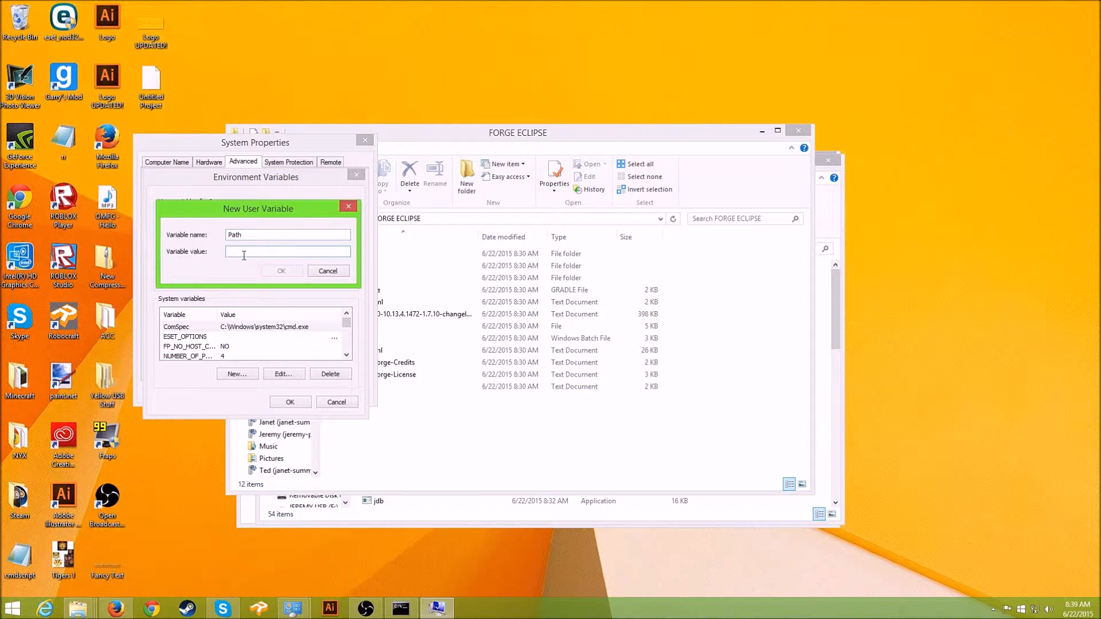
key(ctrl+v)
click(279, 271)
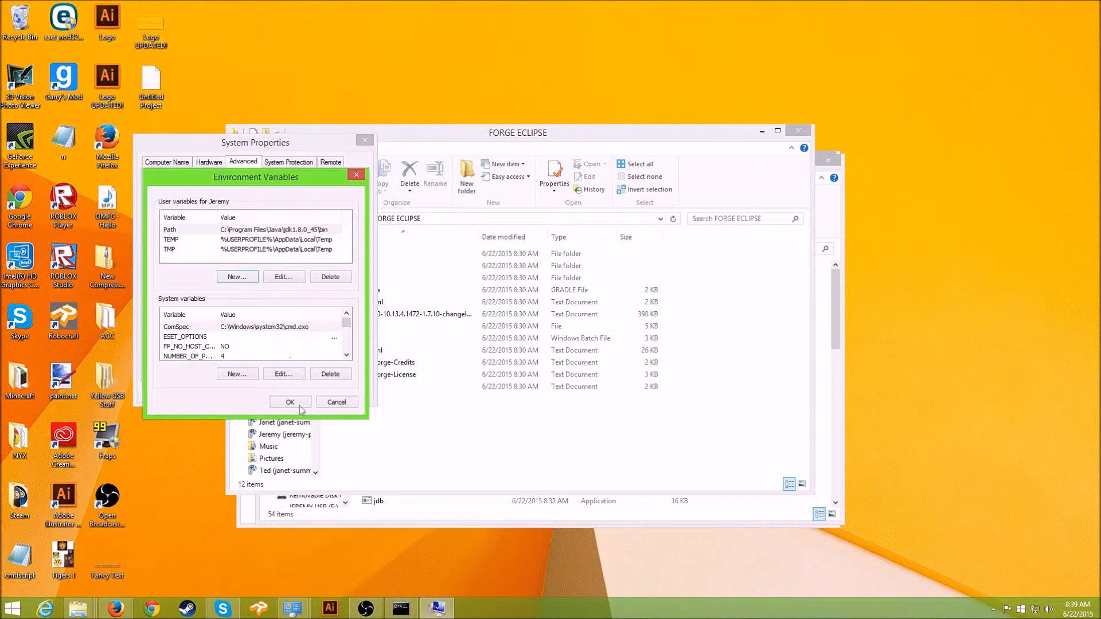
click(295, 404)
click(254, 390)
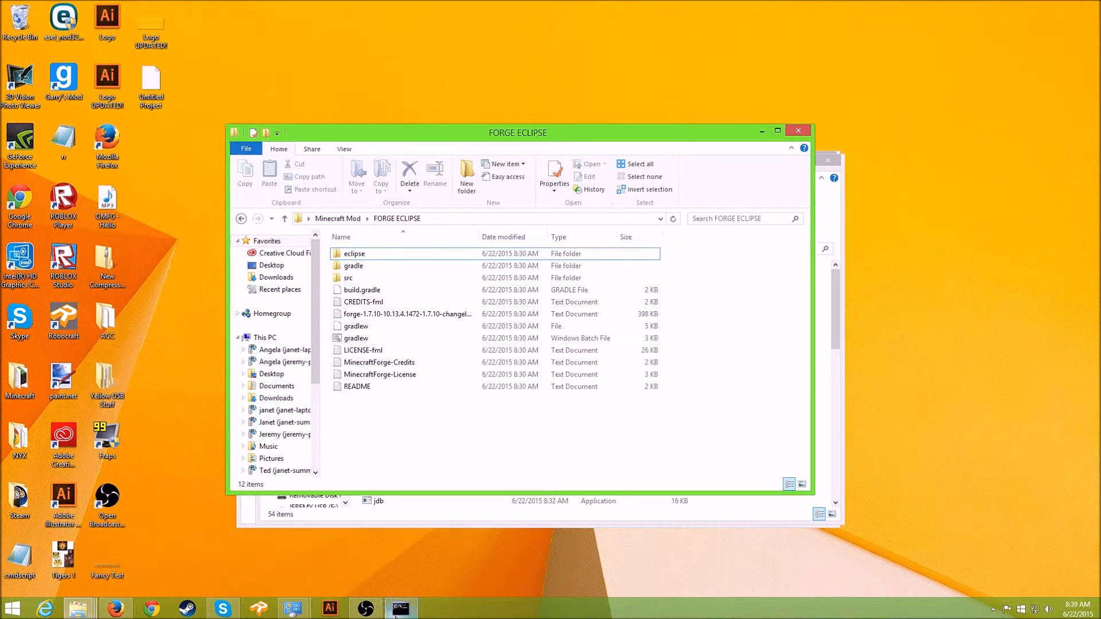
click(400, 609)
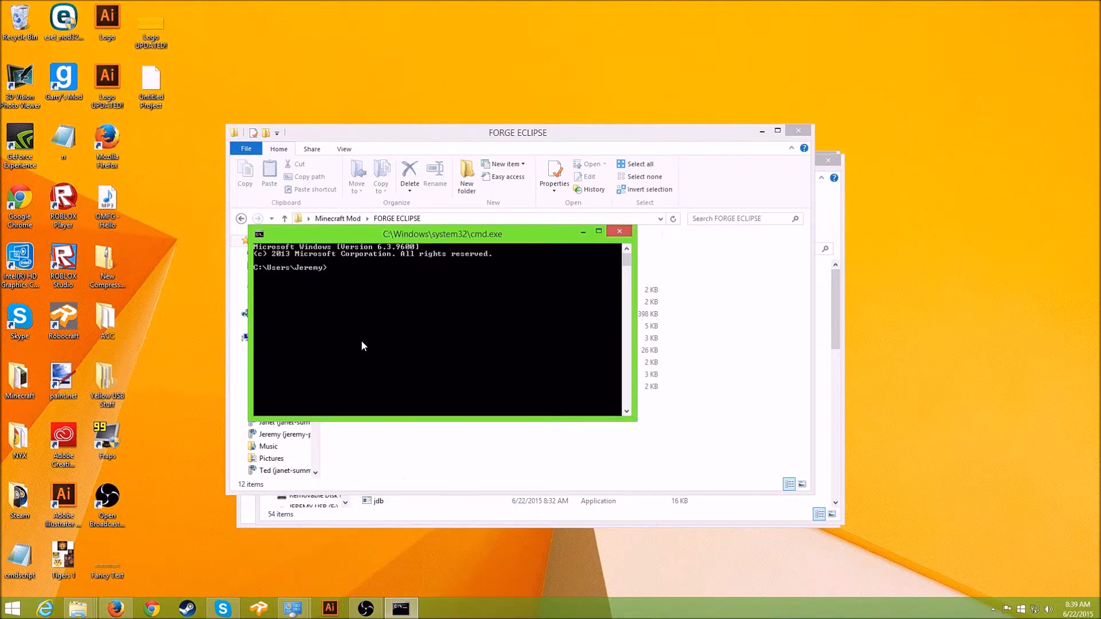
drag(476, 242, 563, 194)
text(javac)
key(Return)
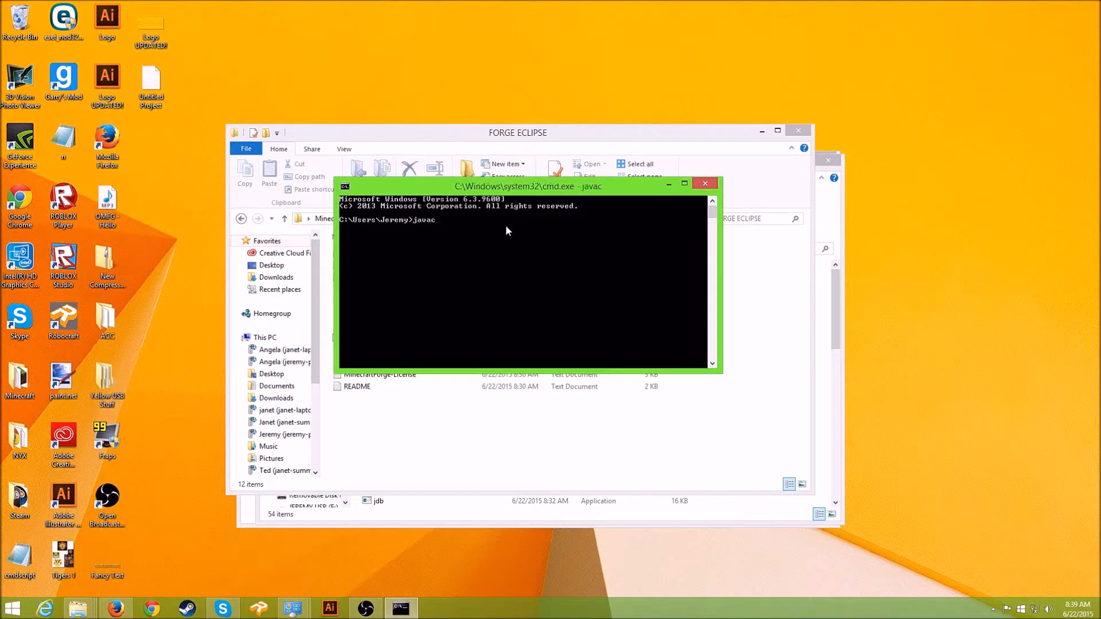
scroll(566, 282, up, 9)
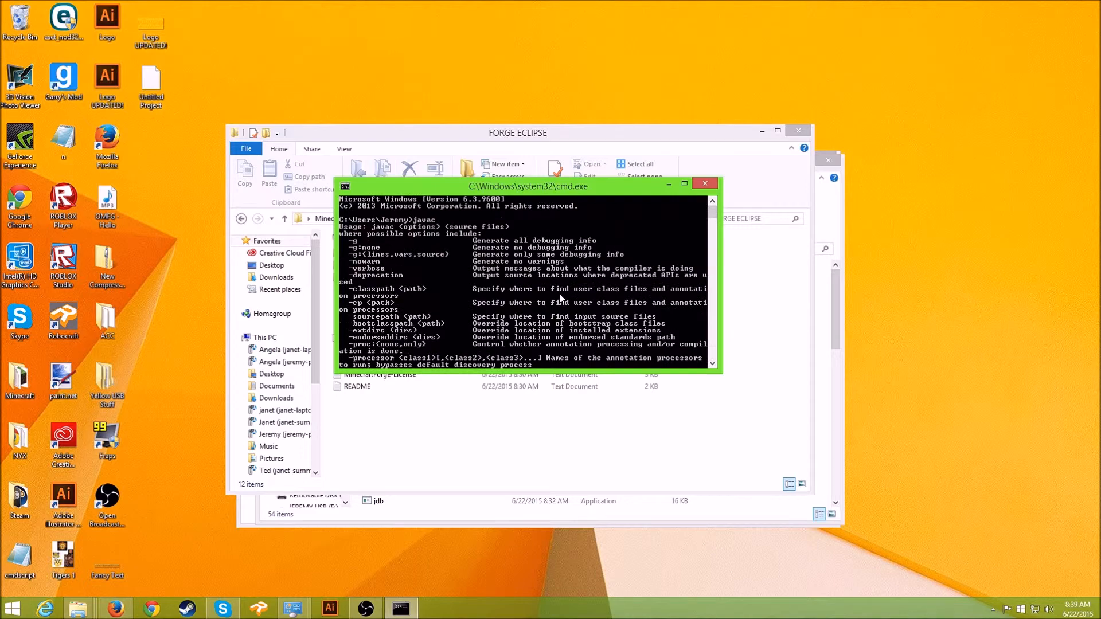
scroll(563, 296, down, 8)
scroll(487, 275, down, 4)
scroll(488, 278, up, 3)
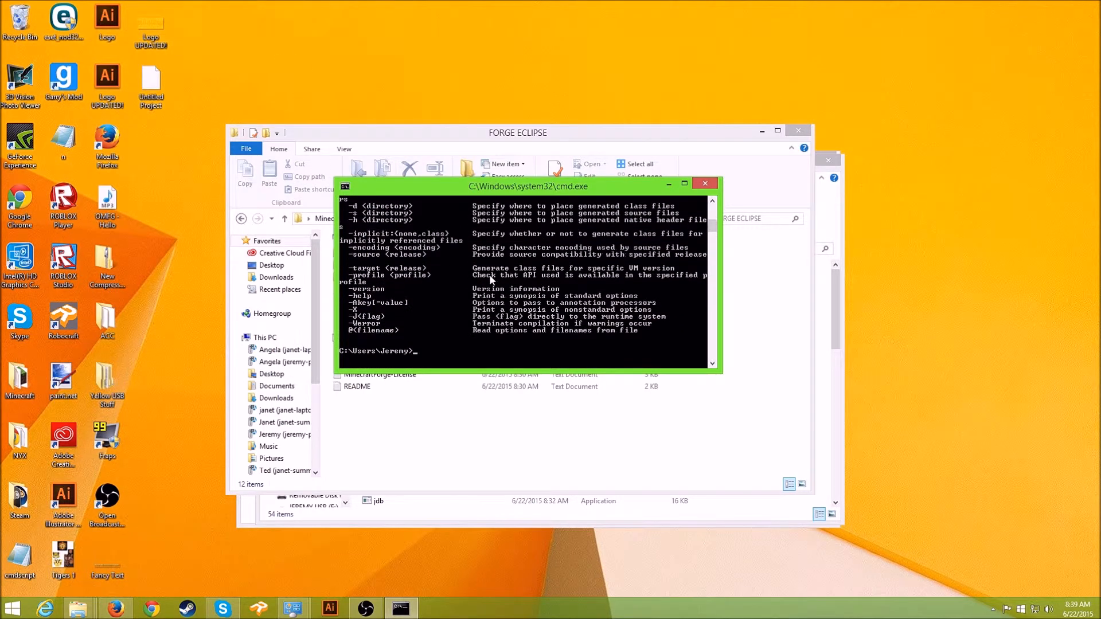
scroll(490, 280, up, 1)
scroll(491, 279, down, 1)
scroll(492, 279, up, 9)
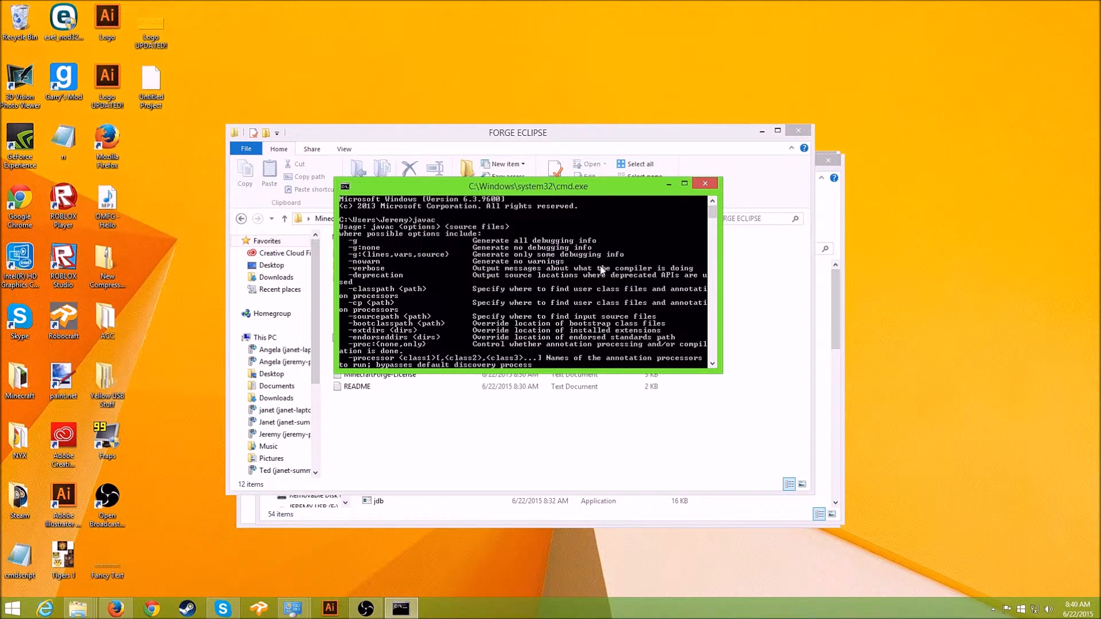
scroll(602, 269, down, 4)
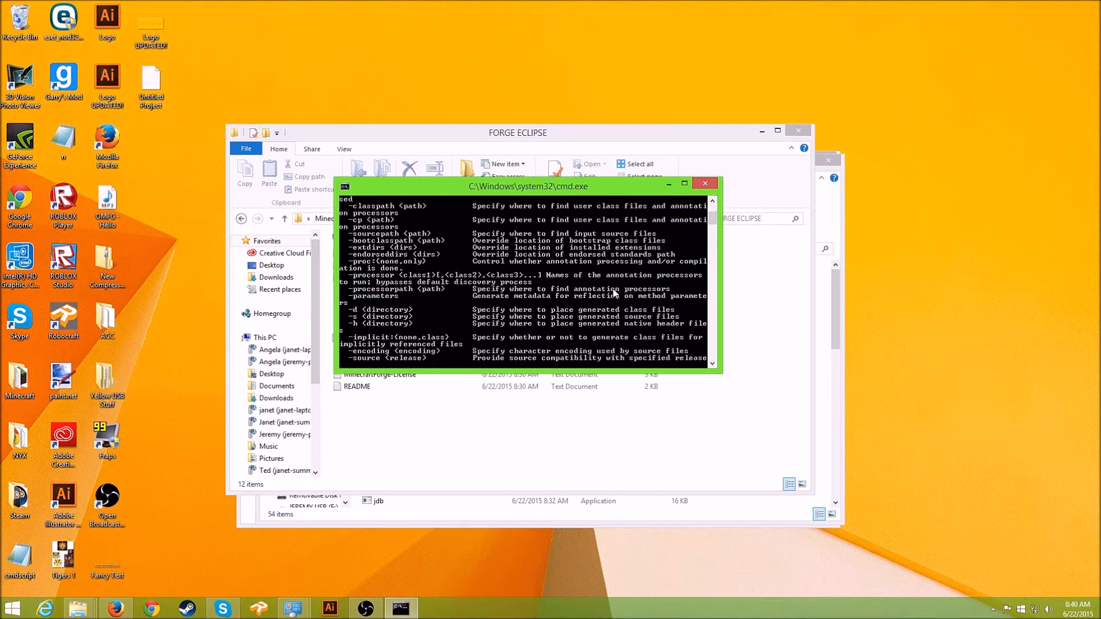
scroll(614, 292, down, 2)
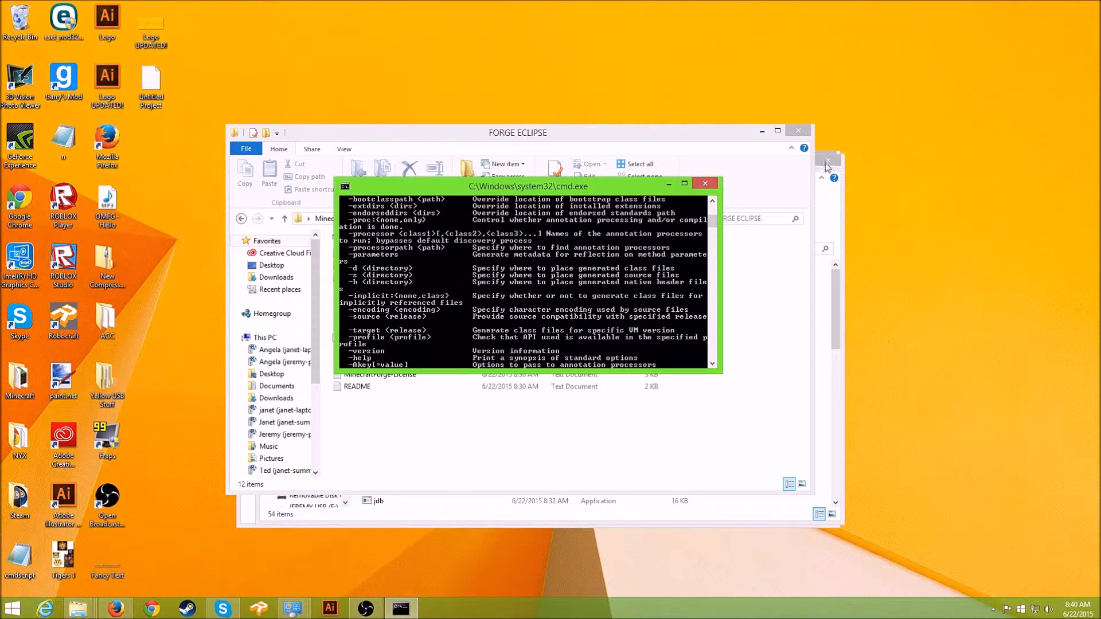
click(705, 184)
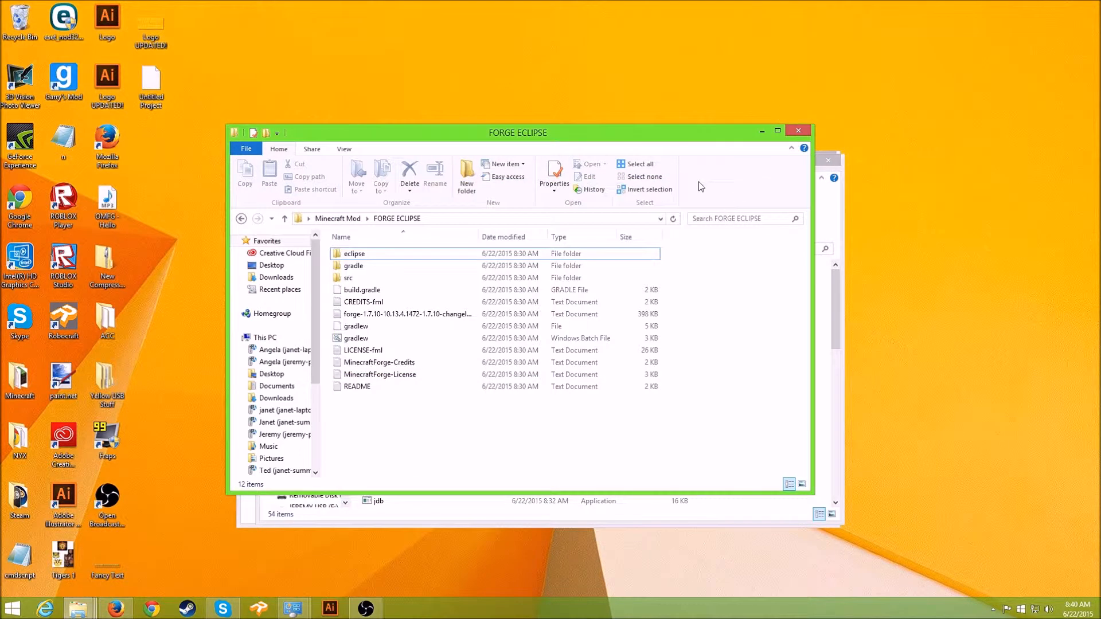
- Select and then deselect the twelve FORGE ECLIPSE files, minimising OBS out of the way
drag(539, 408, 383, 251)
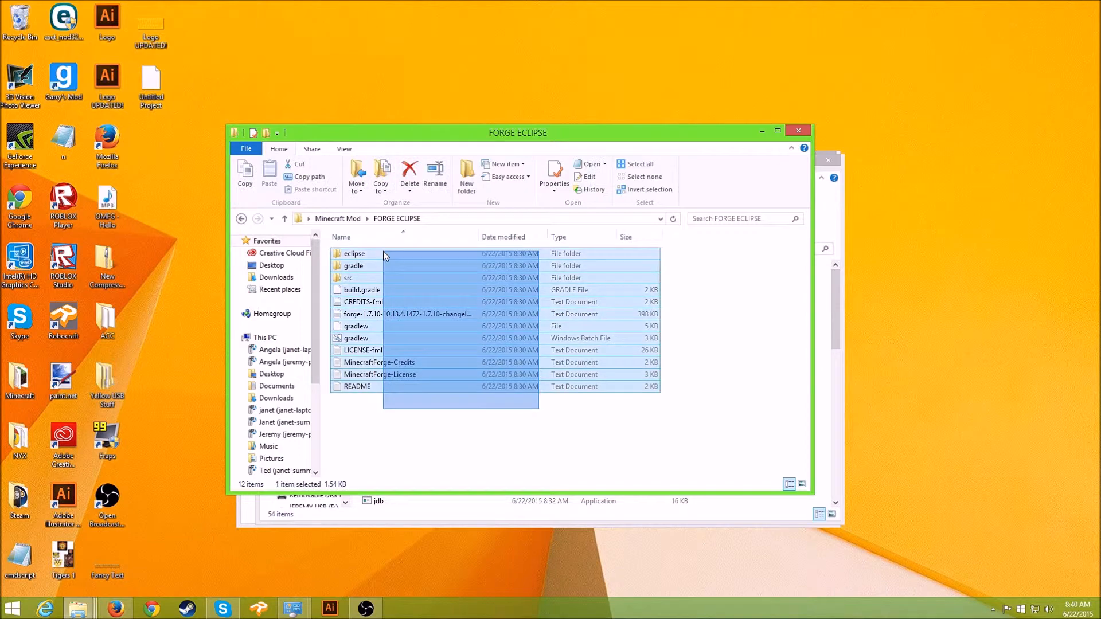
click(532, 424)
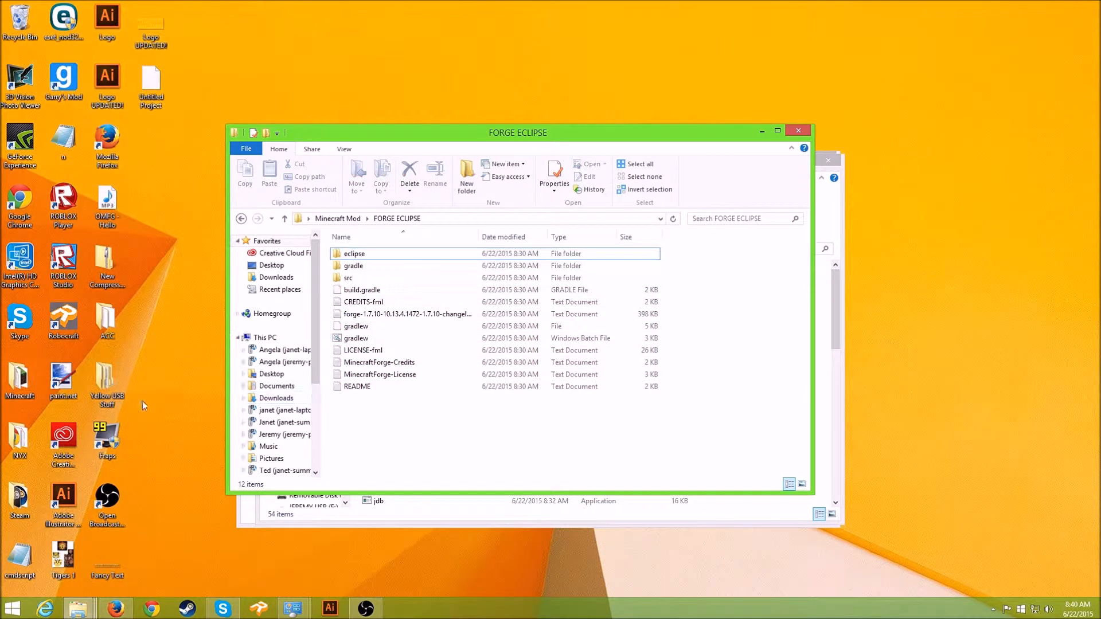
click(365, 609)
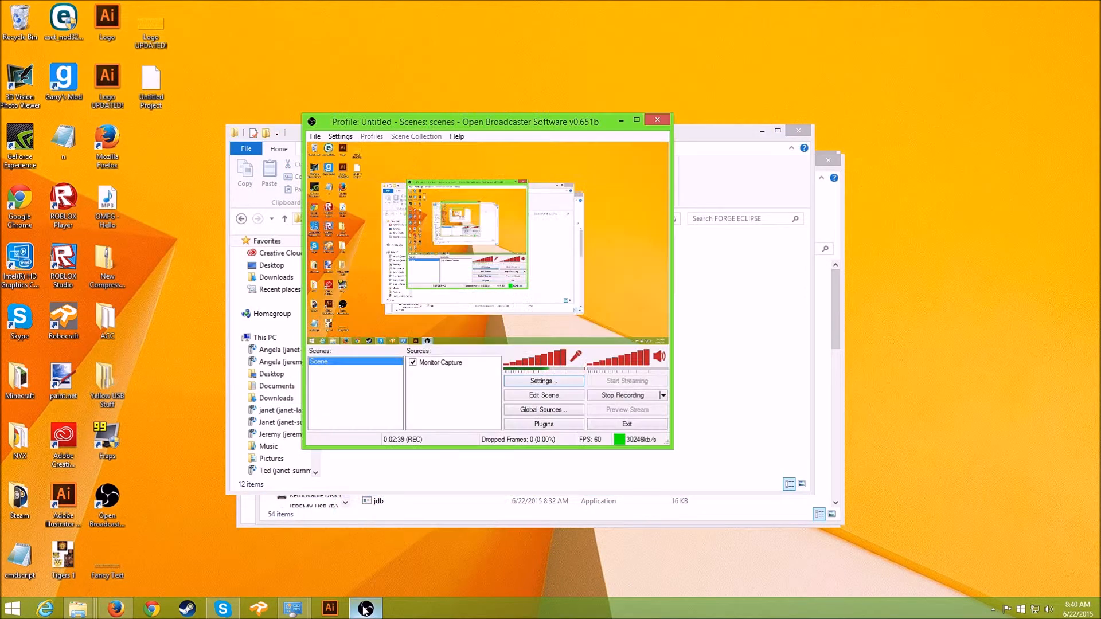
click(624, 119)
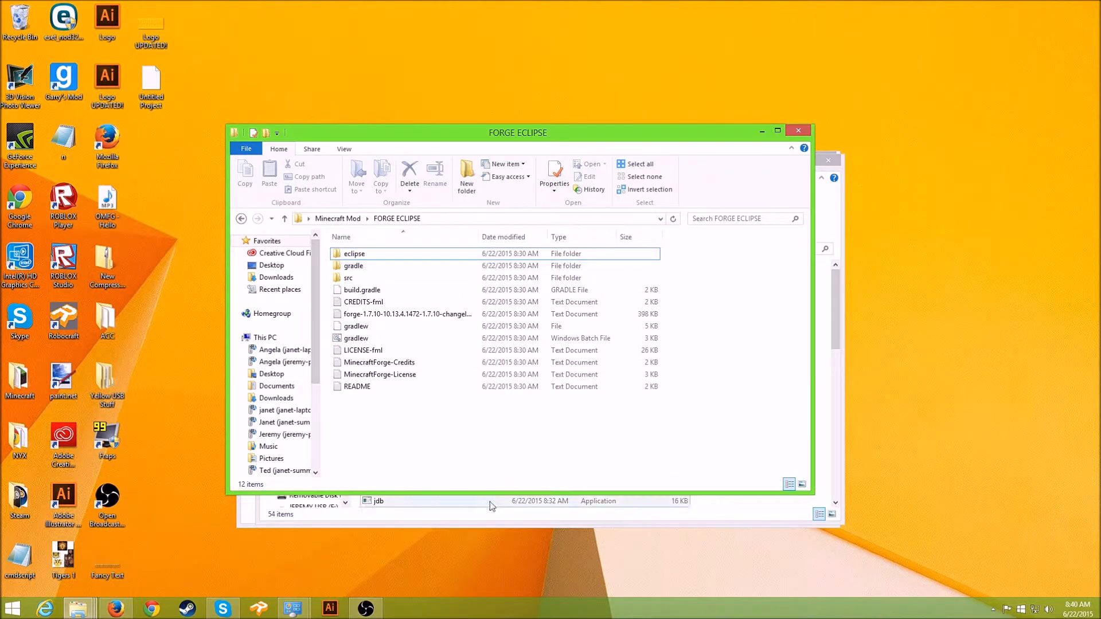
drag(533, 411, 333, 248)
click(531, 408)
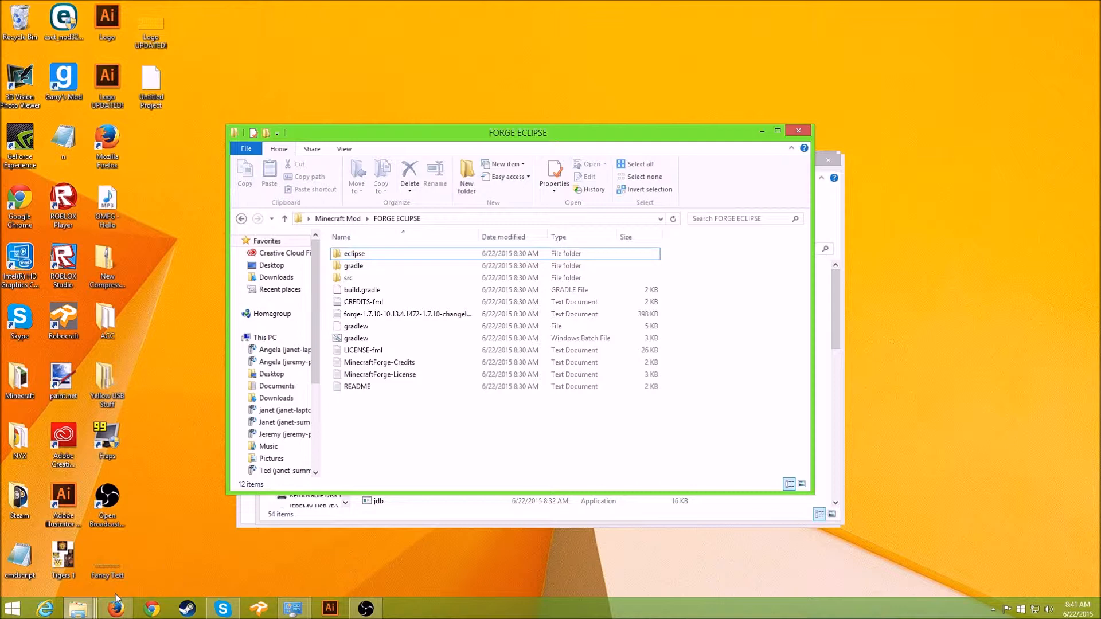
- Close the JDK bin and System windows, leaving the FORGE ECLIPSE folder in front
click(441, 521)
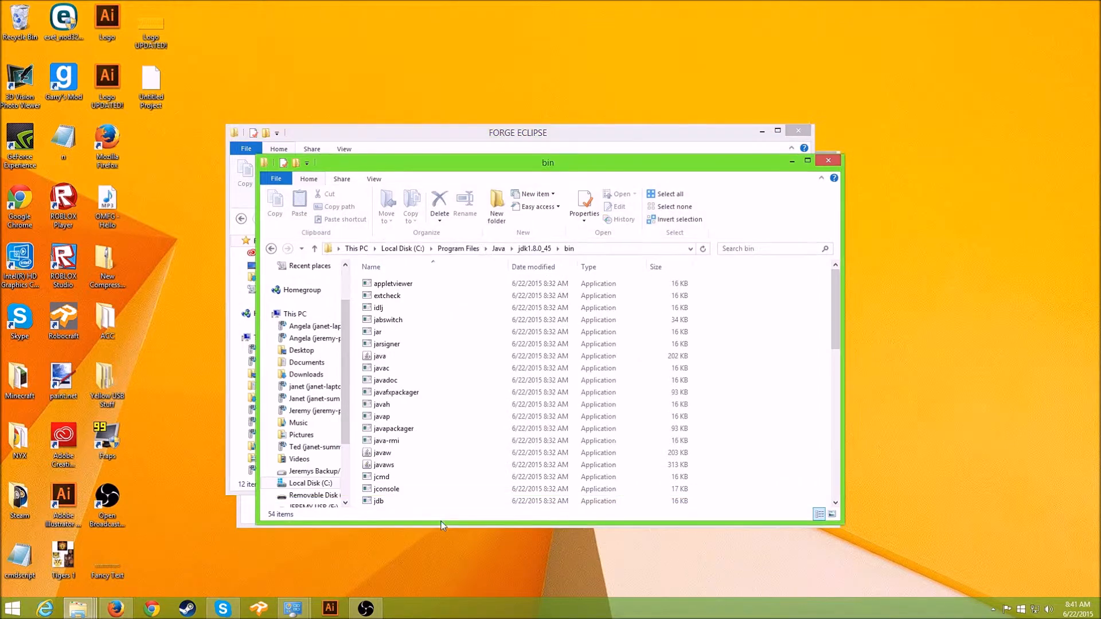
click(830, 164)
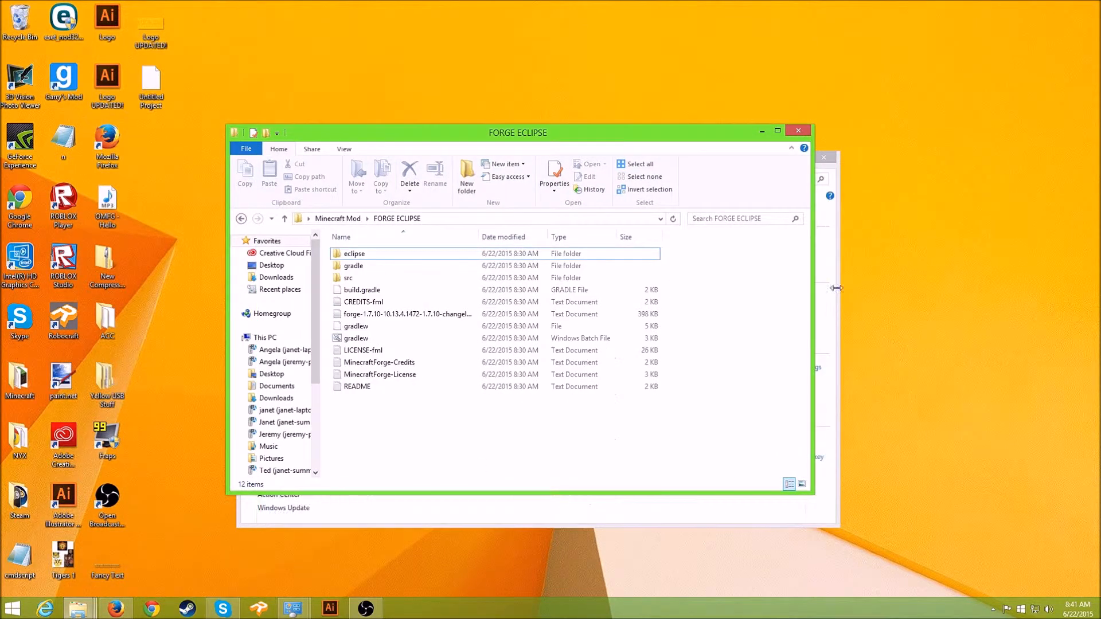
click(829, 296)
click(824, 158)
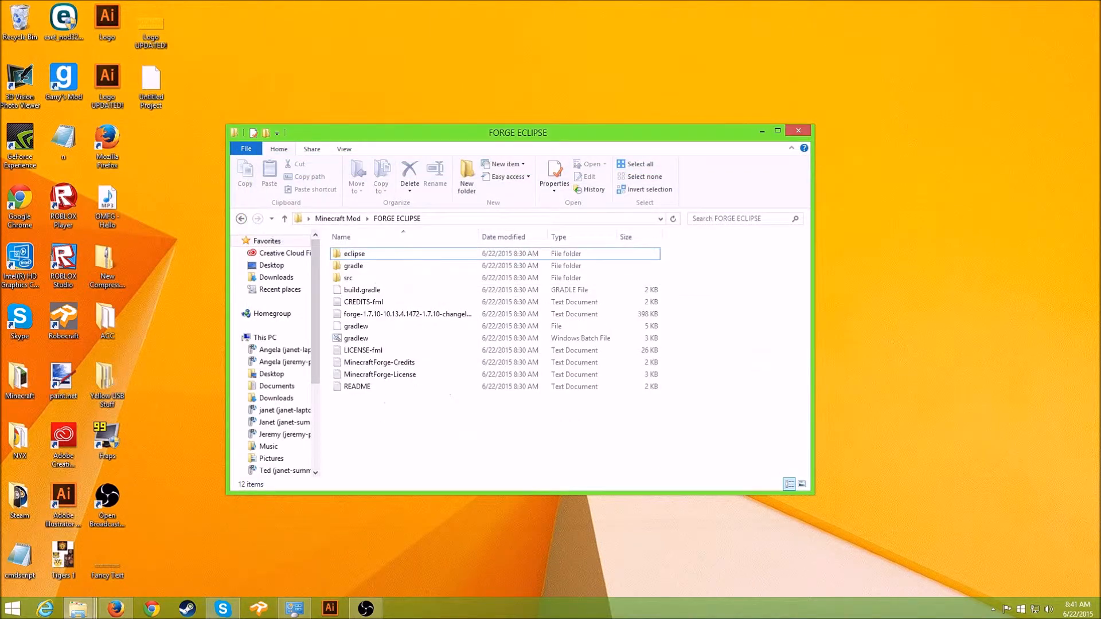
mouse_move(86, 608)
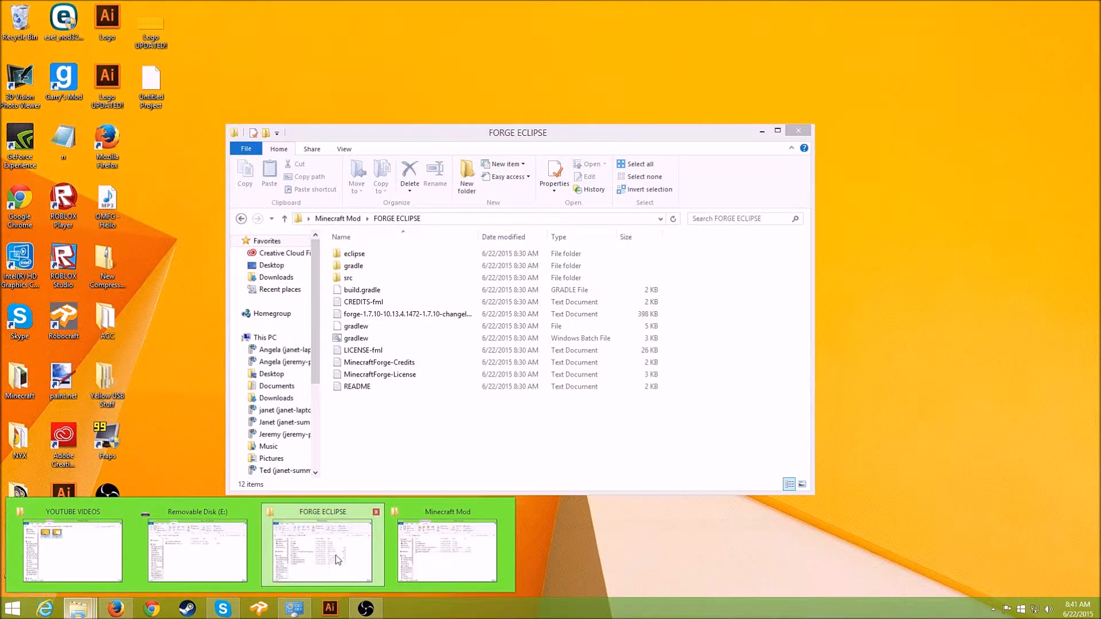
click(315, 557)
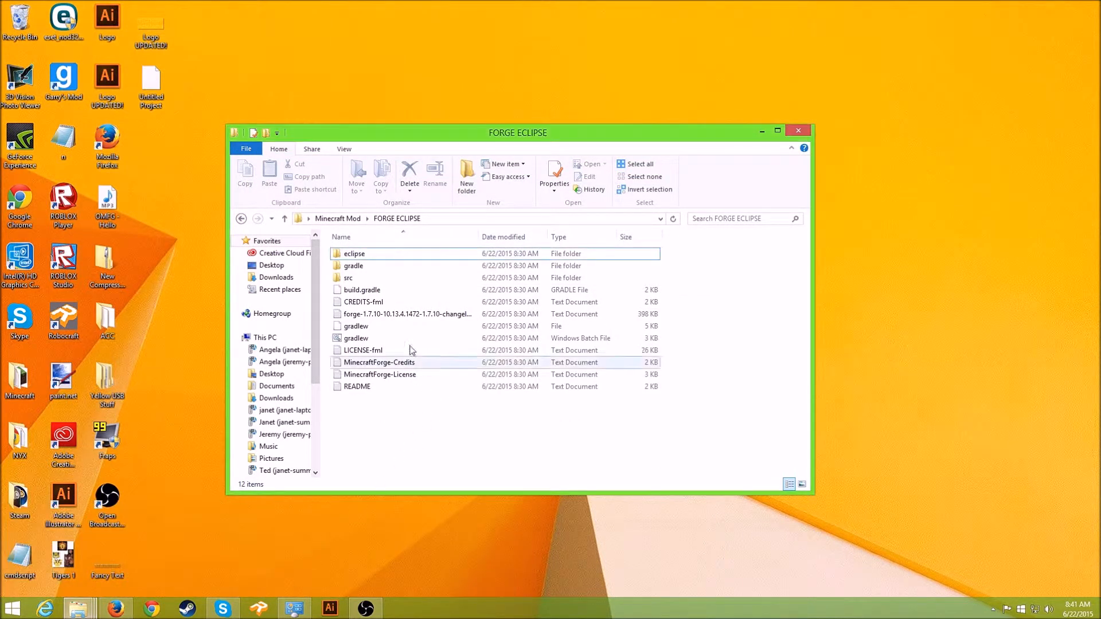
- Show the folder background's extended context menu offering 'Open command window here'
right_click(402, 413)
click(346, 419)
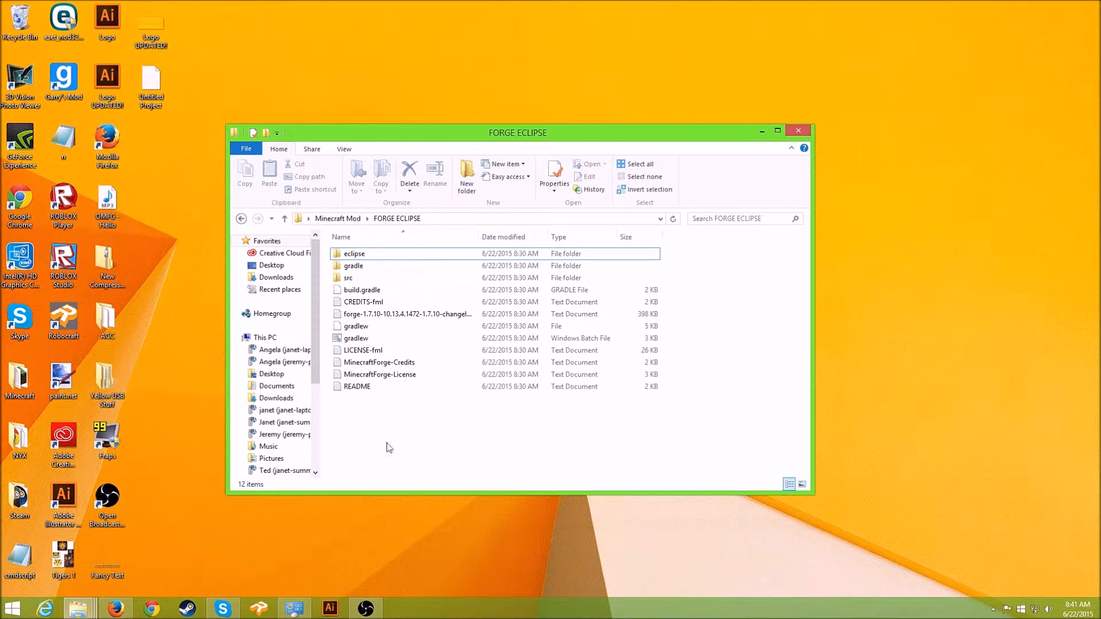
shift+right_click(401, 447)
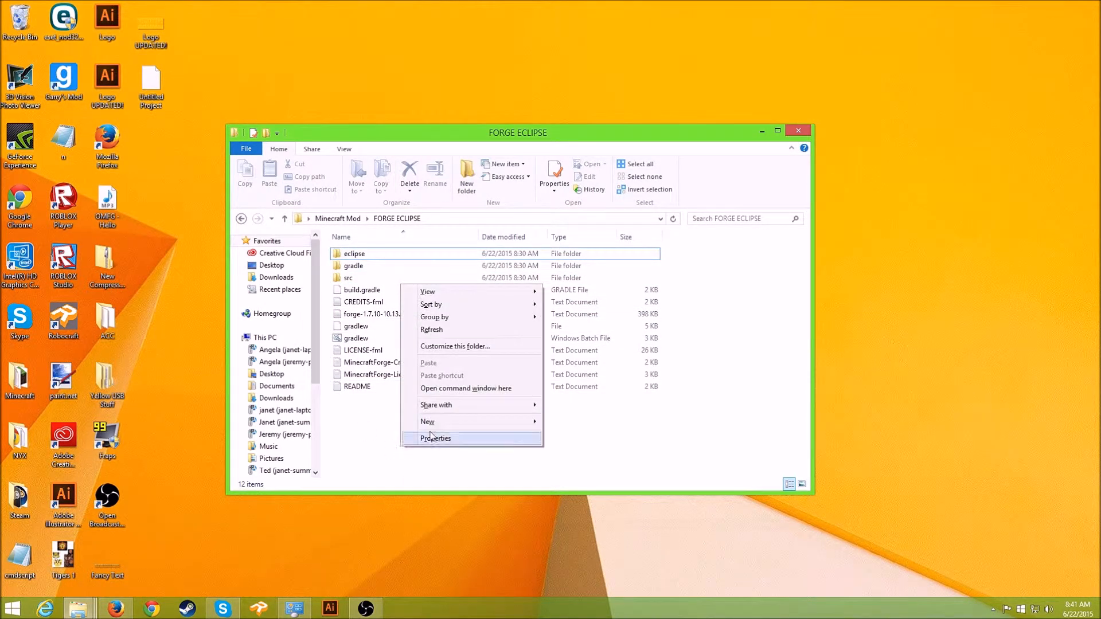
- Open a command window in FORGE ECLIPSE and run gradlew setupDecompWorkspace eclipse
click(465, 389)
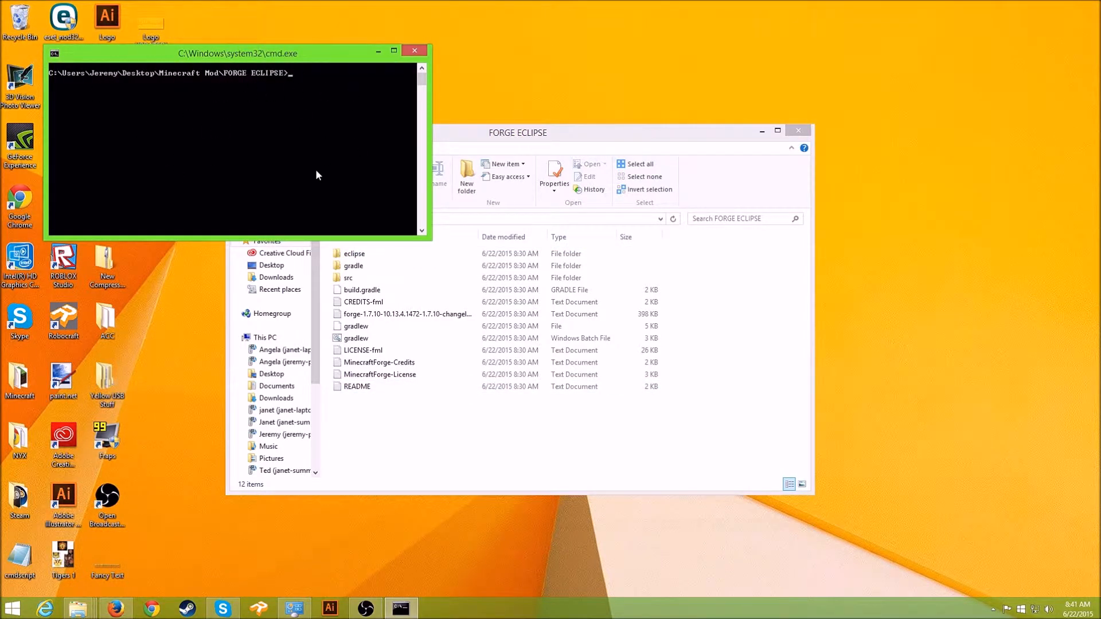
drag(309, 51, 513, 96)
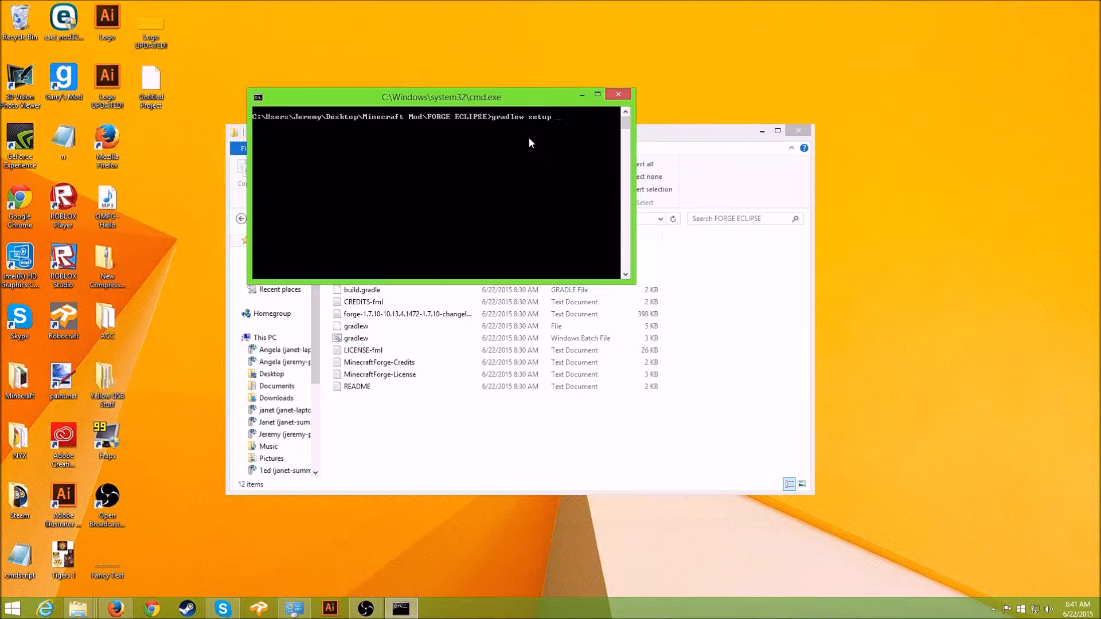
text(ompWorkspace eclipse)
key(Return)
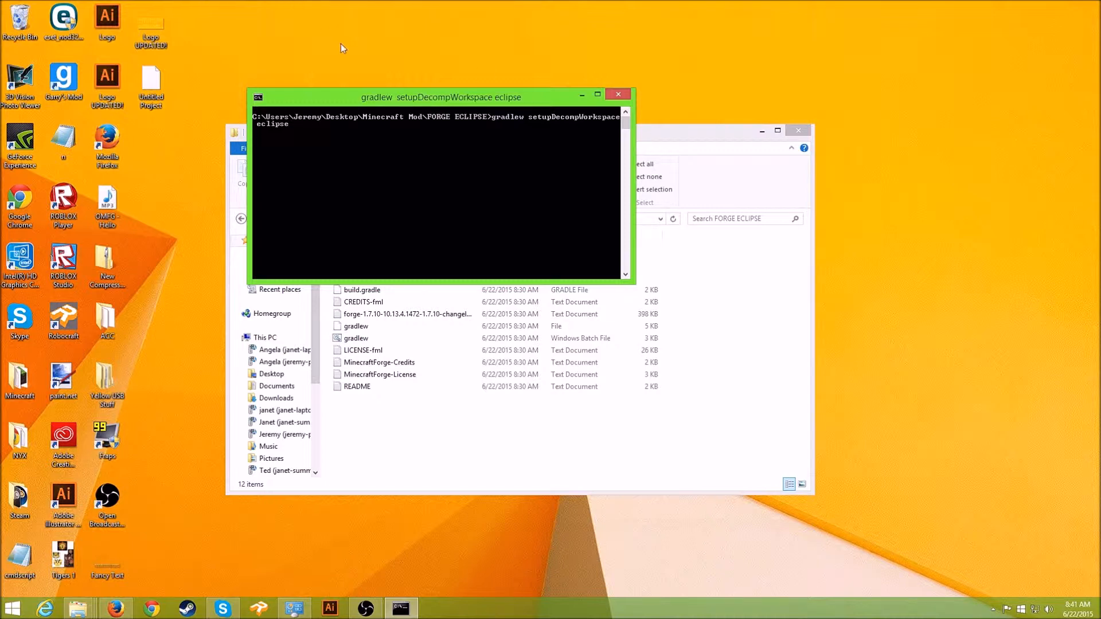
- Wait for the gradlew build to report BUILD SUCCESSFUL, then close the console and FORGE ECLIPSE folder
drag(521, 99, 465, 173)
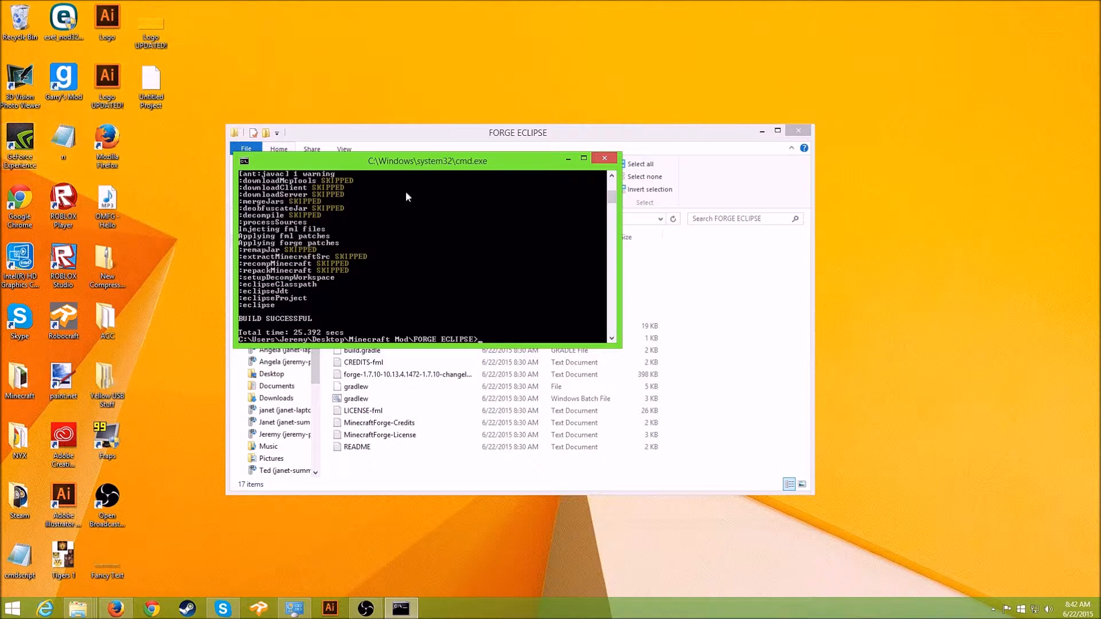
drag(427, 165, 240, 333)
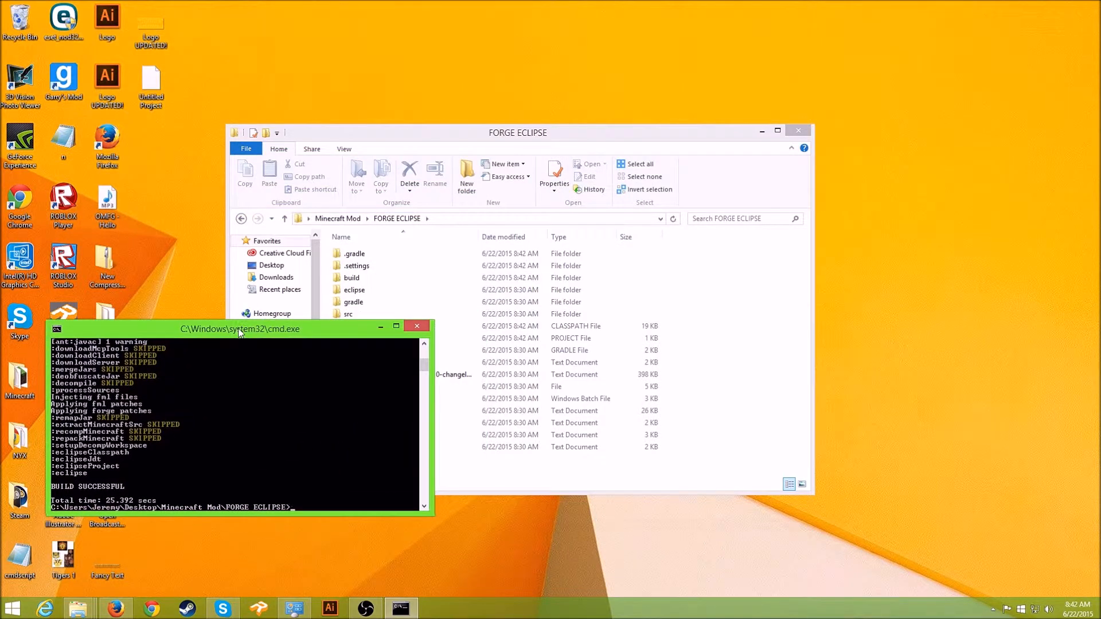
click(428, 328)
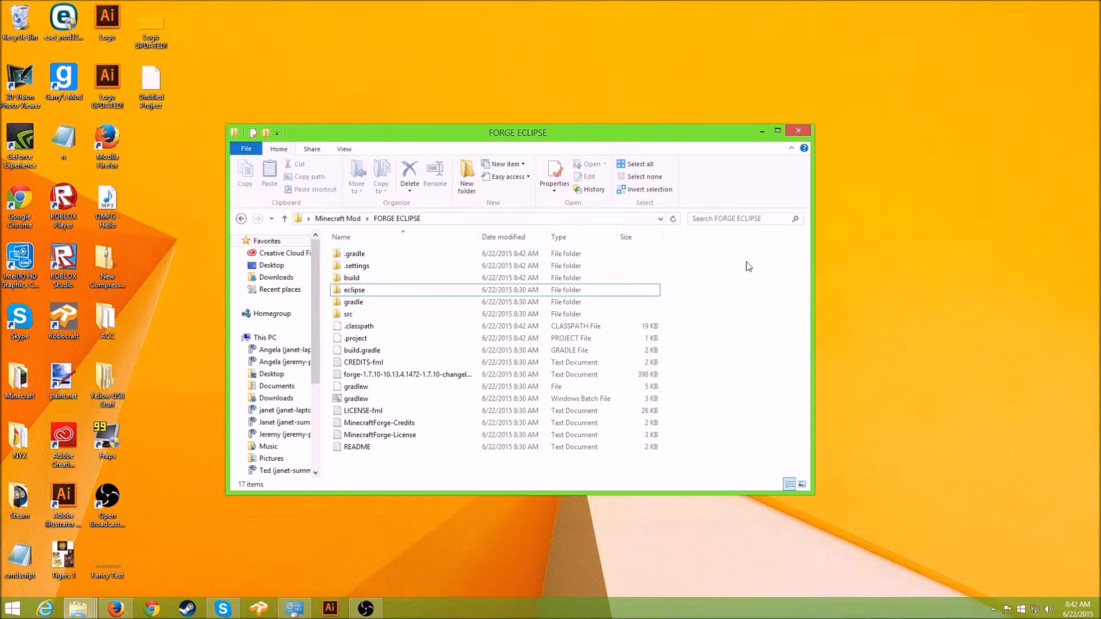
drag(594, 138, 343, 143)
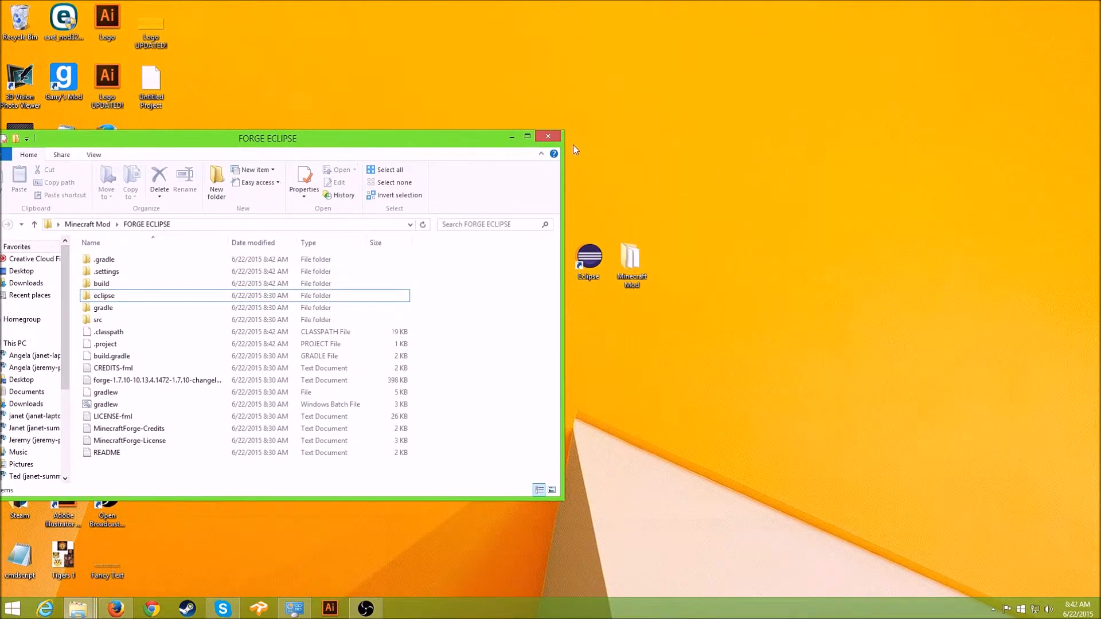
click(548, 137)
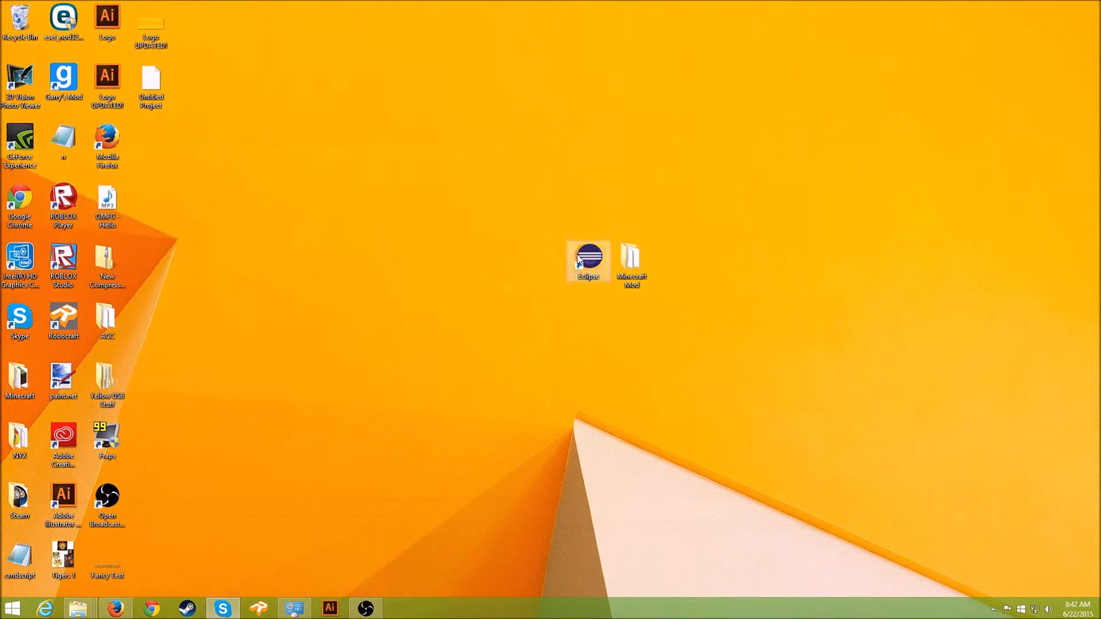
- Restore and maximise Firefox, then search the web for 'eclipse' in a new tab
click(114, 607)
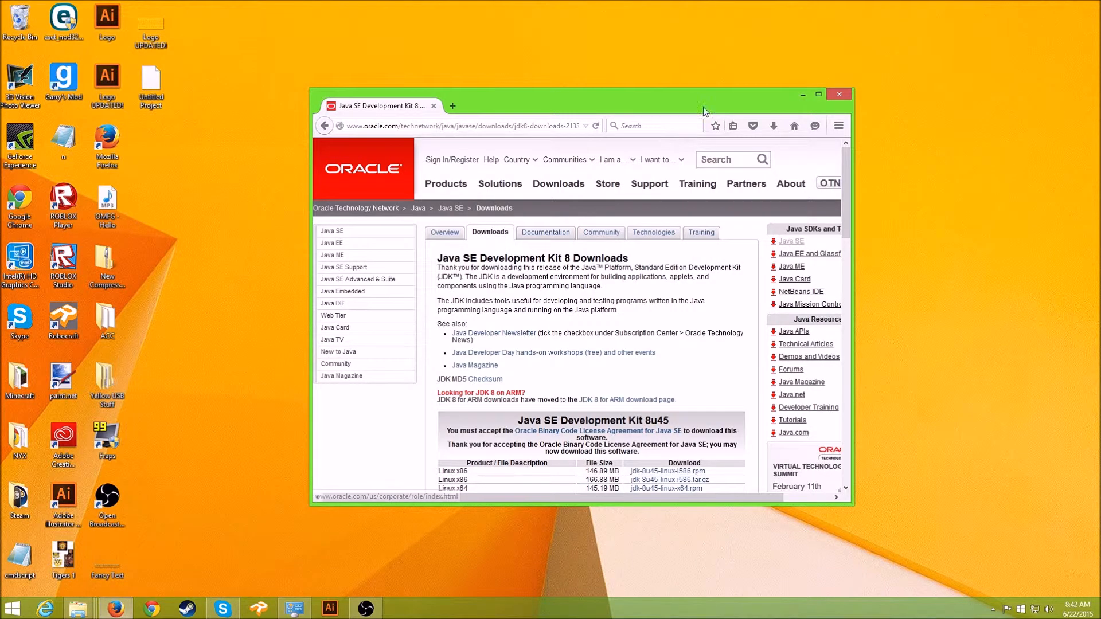
drag(703, 107, 577, 10)
click(138, 8)
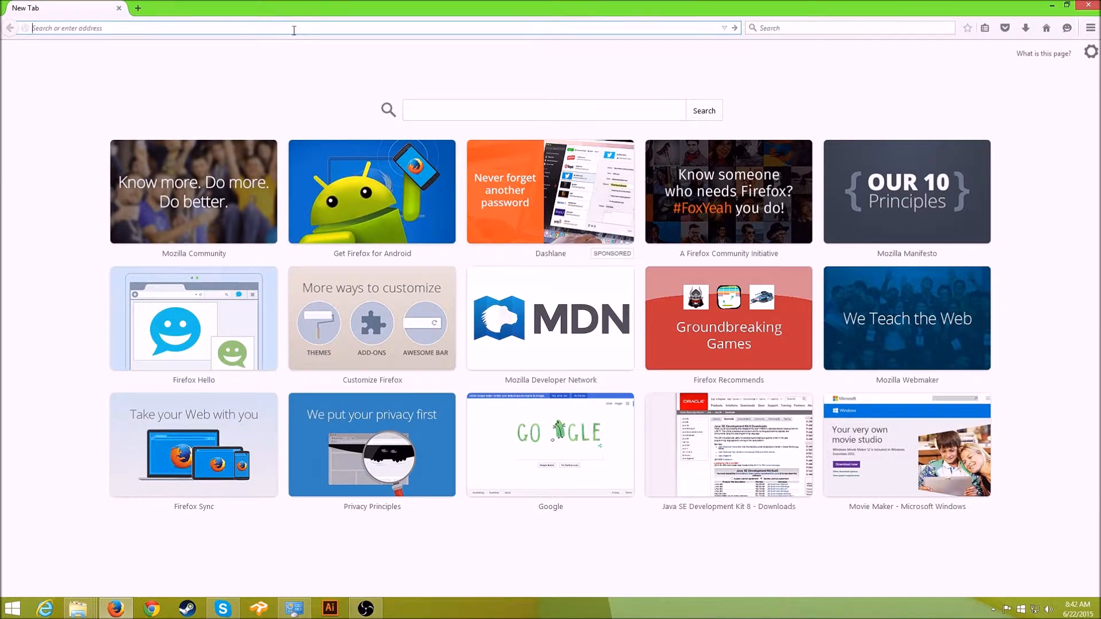
text(eclipse)
key(Return)
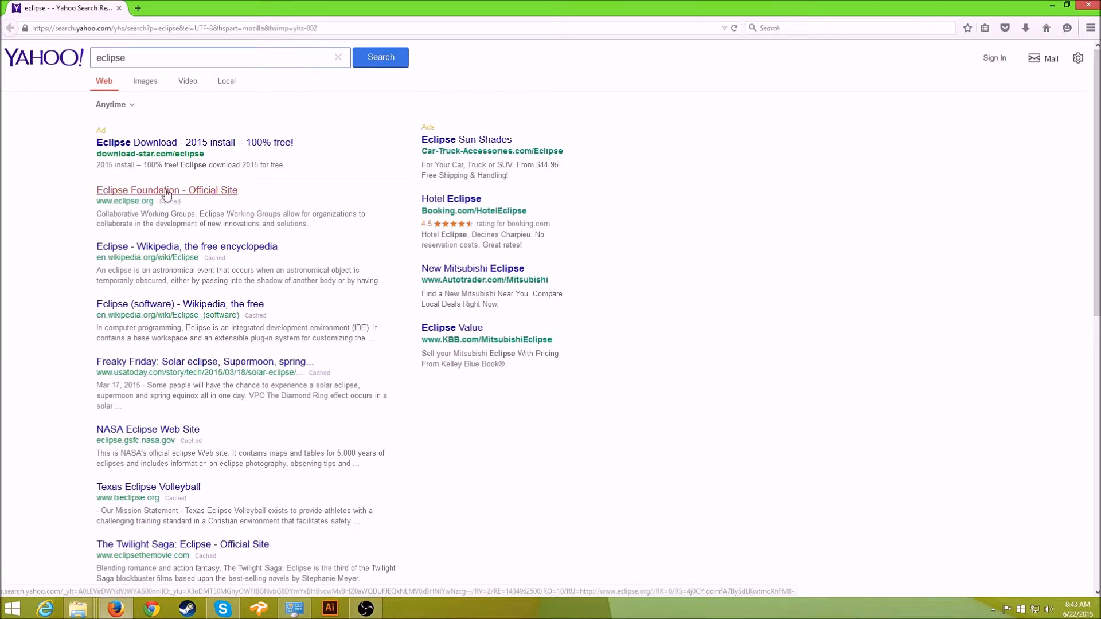
- Open the Eclipse Foundation site's Downloads page listing the Luna SR2 packages
click(160, 195)
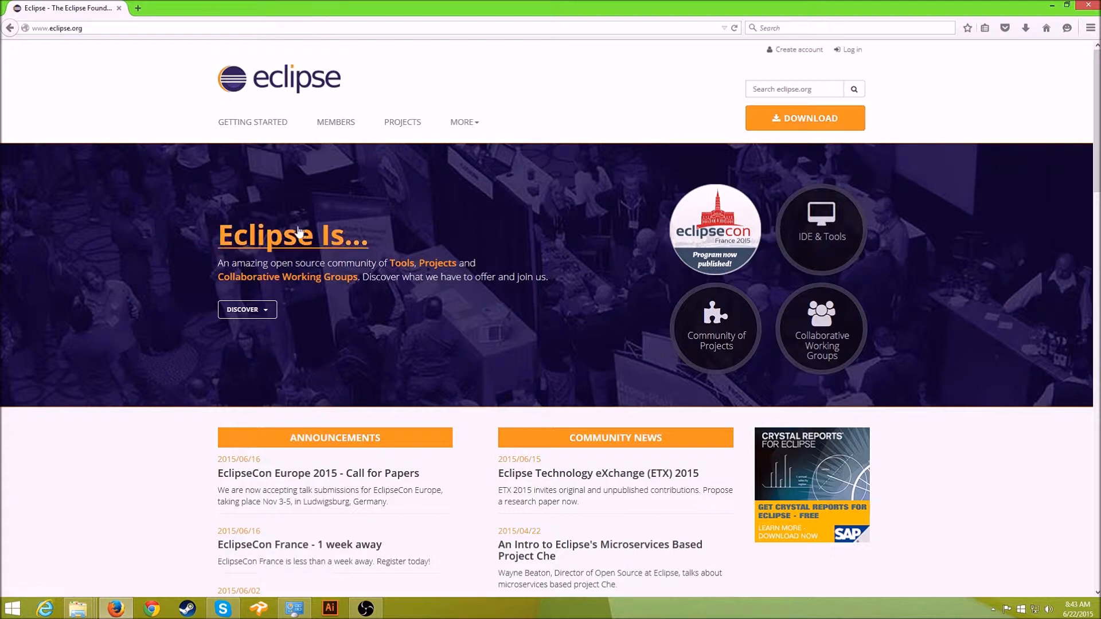
click(841, 122)
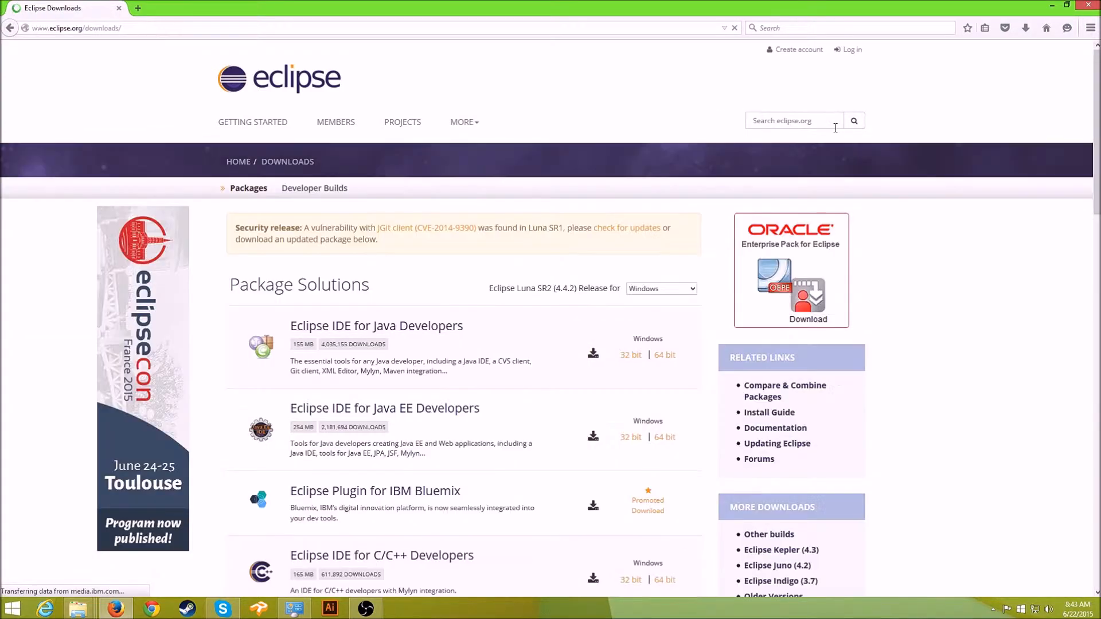
scroll(560, 476, down, 5)
scroll(561, 476, down, 9)
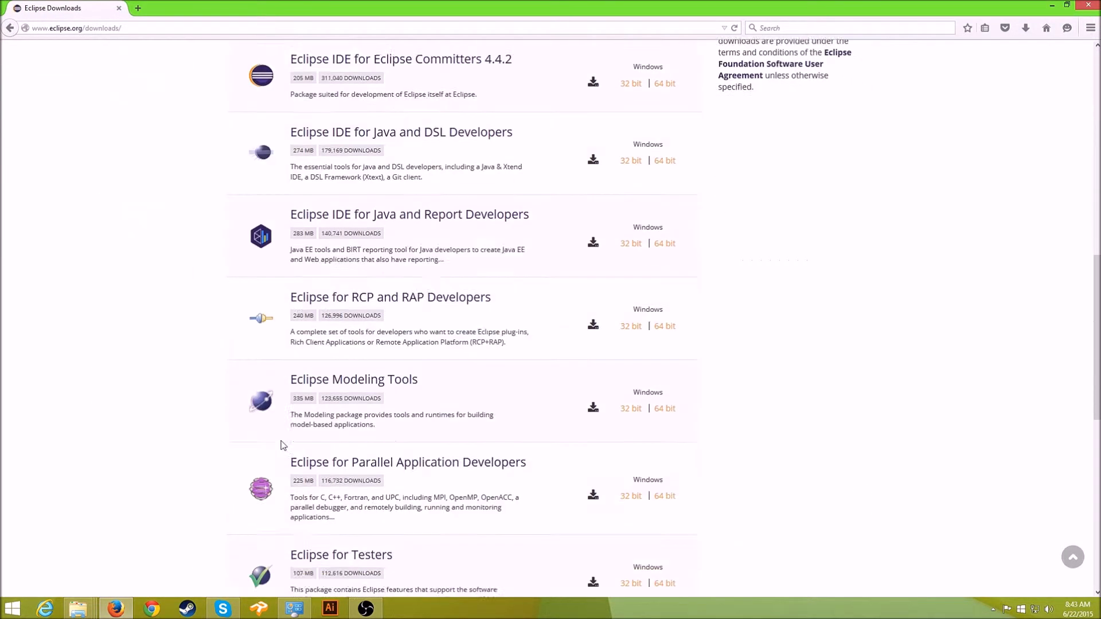
scroll(317, 526, up, 14)
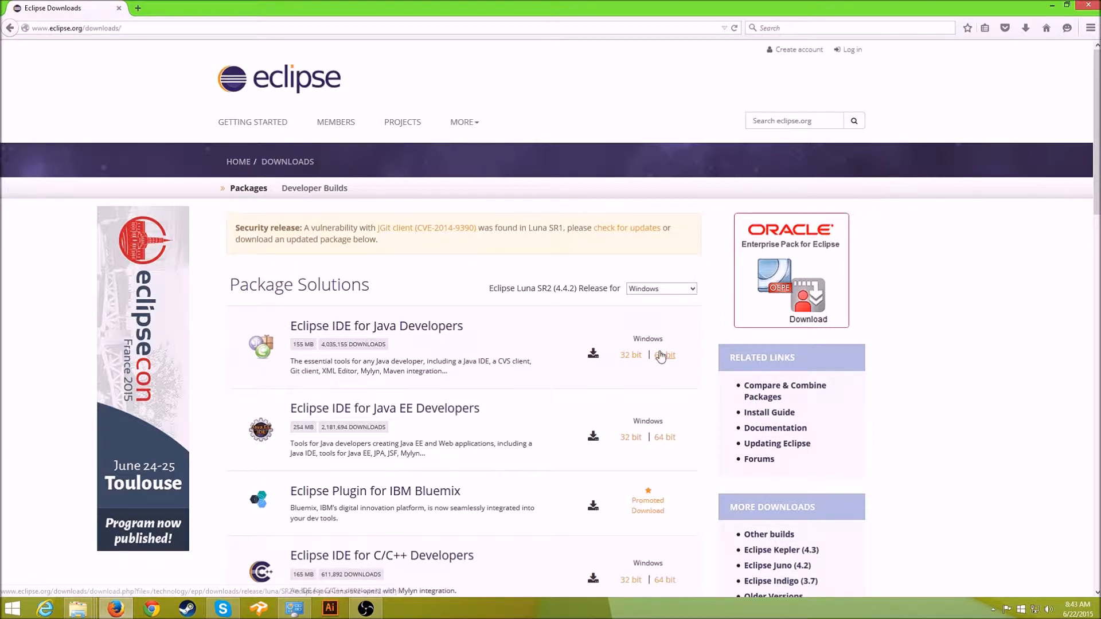
drag(568, 7, 831, 183)
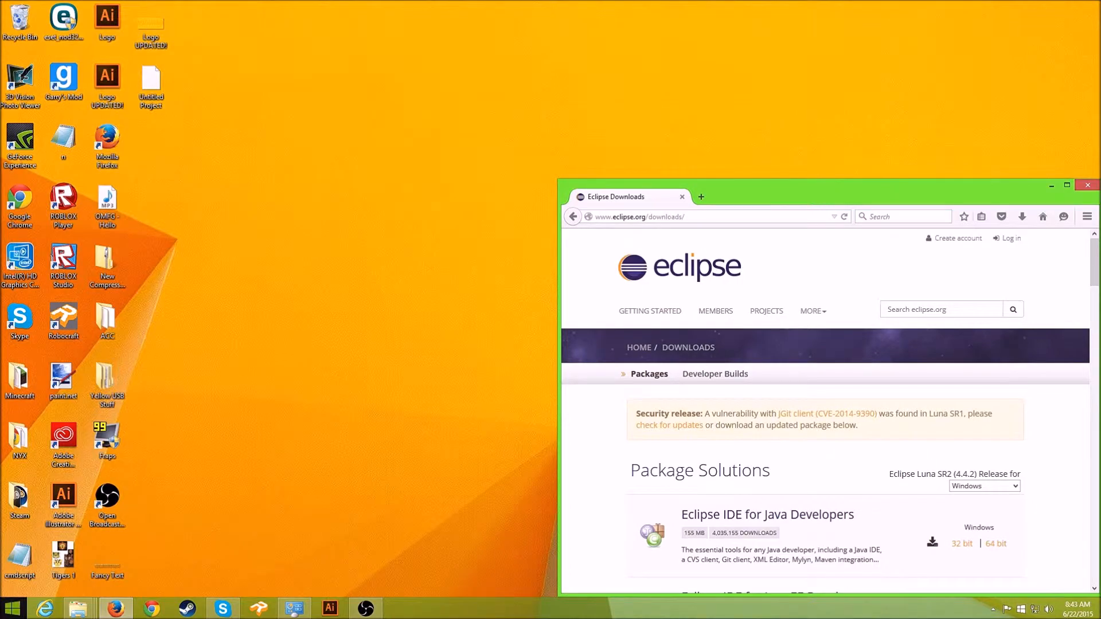
- Confirm via This PC > Properties that Windows is 64-bit, then close it and maximise Firefox
click(13, 608)
click(173, 509)
right_click(16, 343)
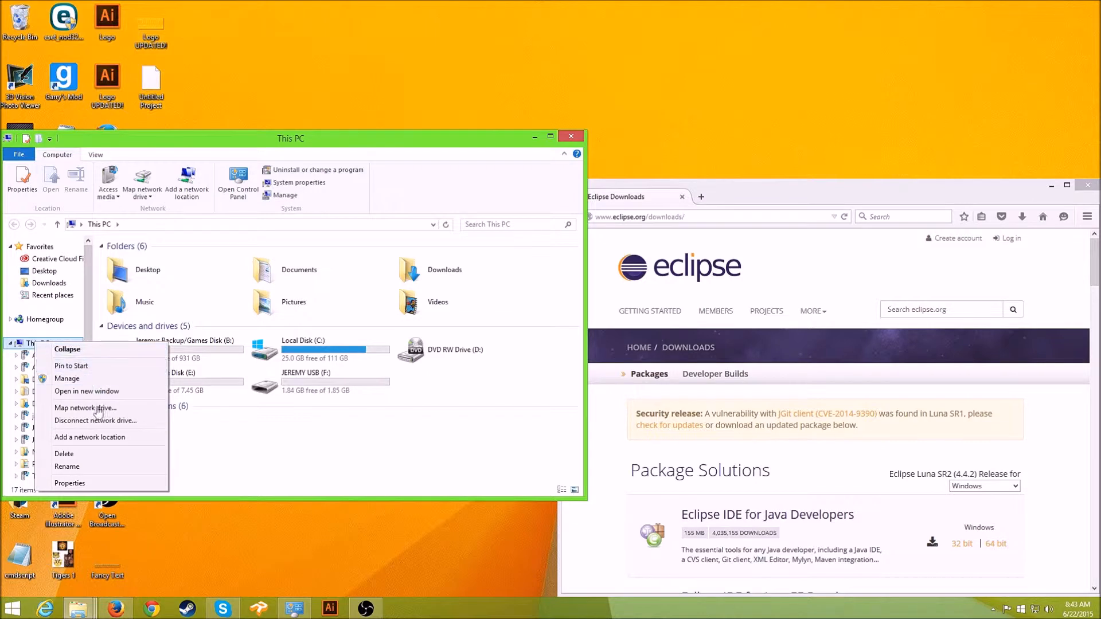
click(79, 484)
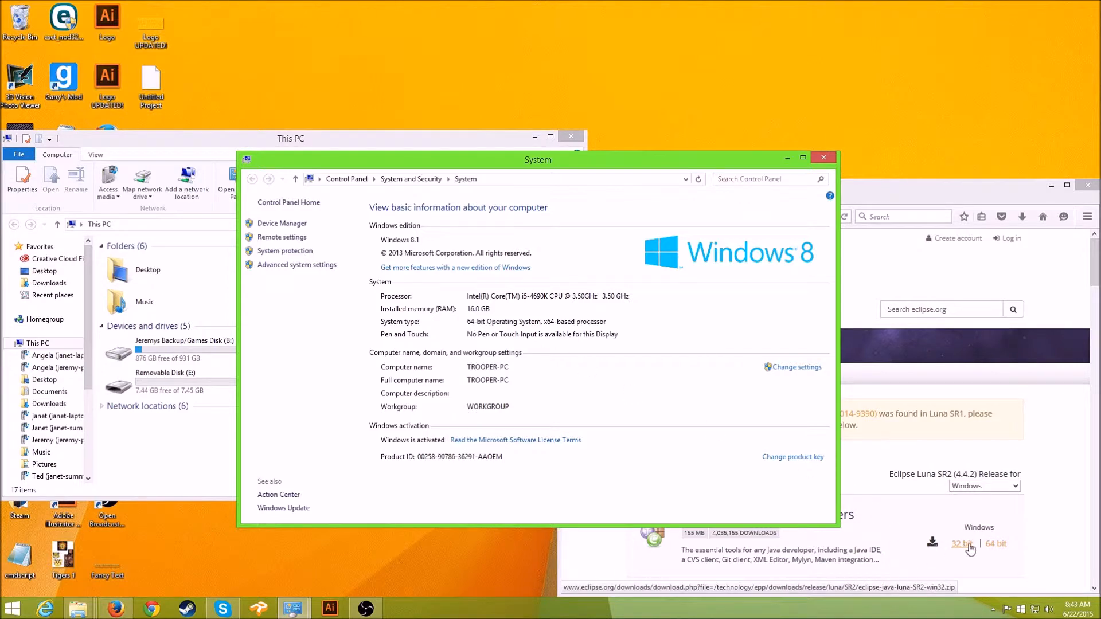
click(821, 159)
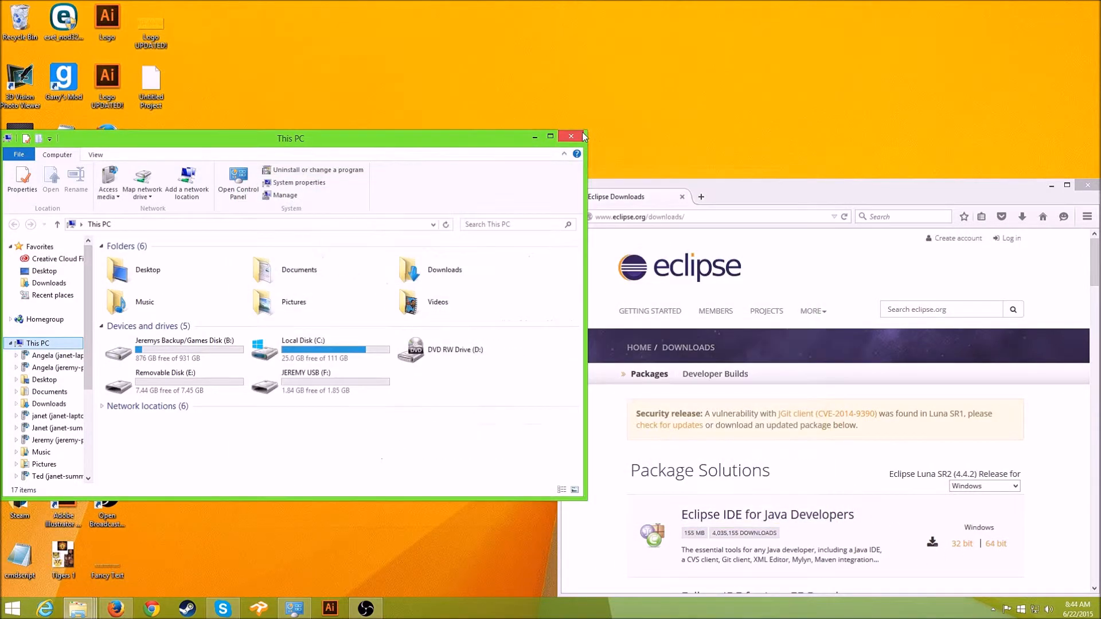
click(571, 136)
drag(901, 197, 871, 188)
double_click(872, 188)
- Start the 64-bit Eclipse IDE for Java Developers download from the suggested mirror
click(665, 357)
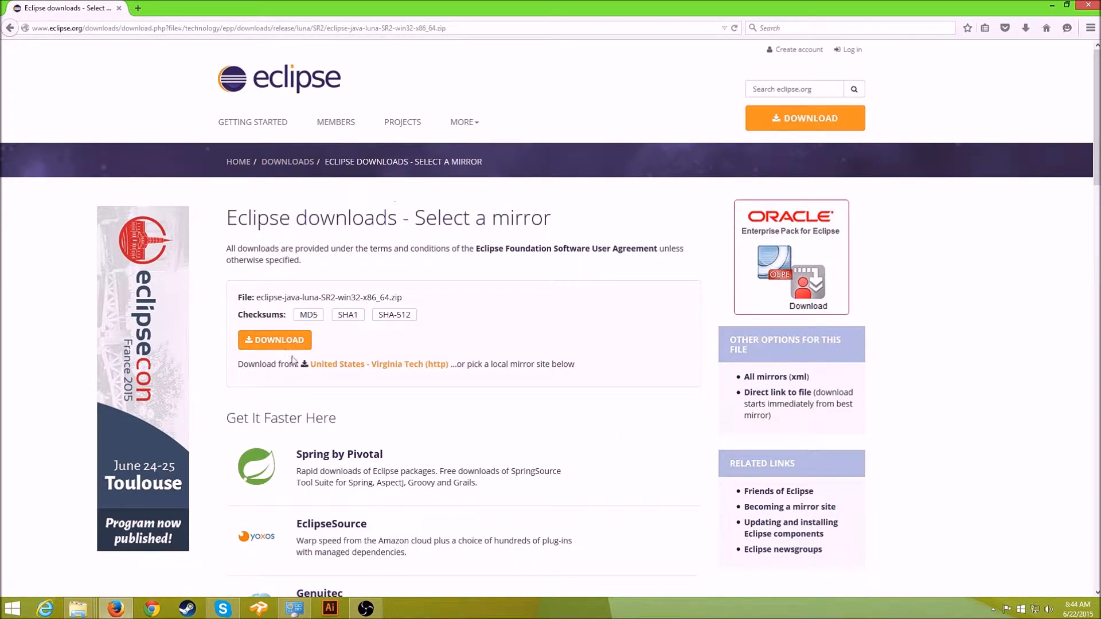
click(300, 343)
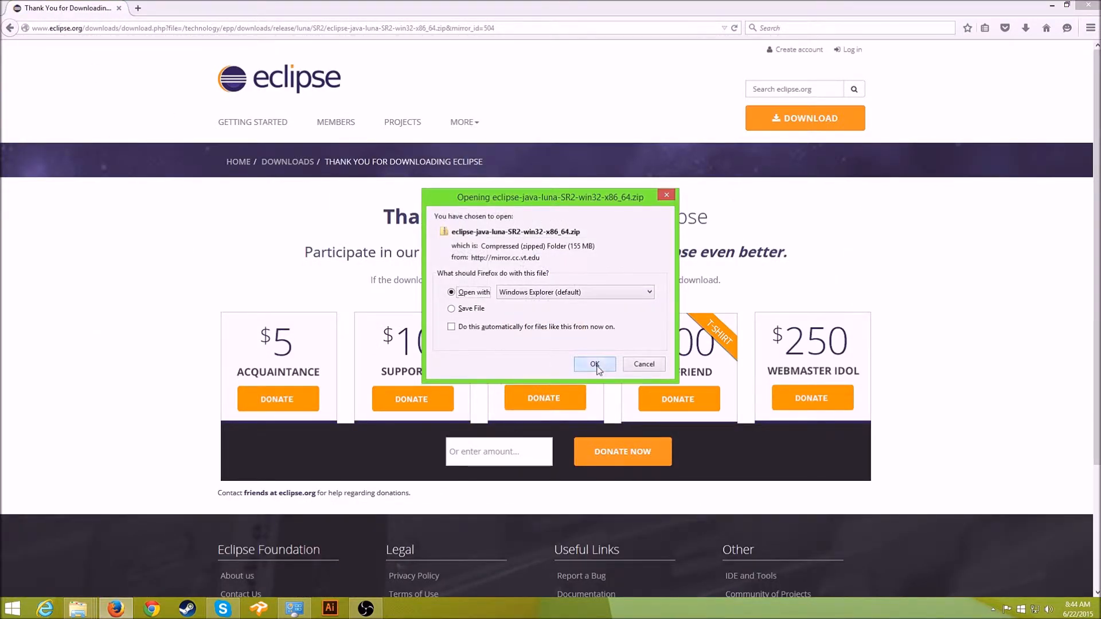
click(597, 367)
- Cancel the eclipse-java-luna-SR2-win32-x86_64.zip download and minimise Firefox
drag(932, 3, 735, 184)
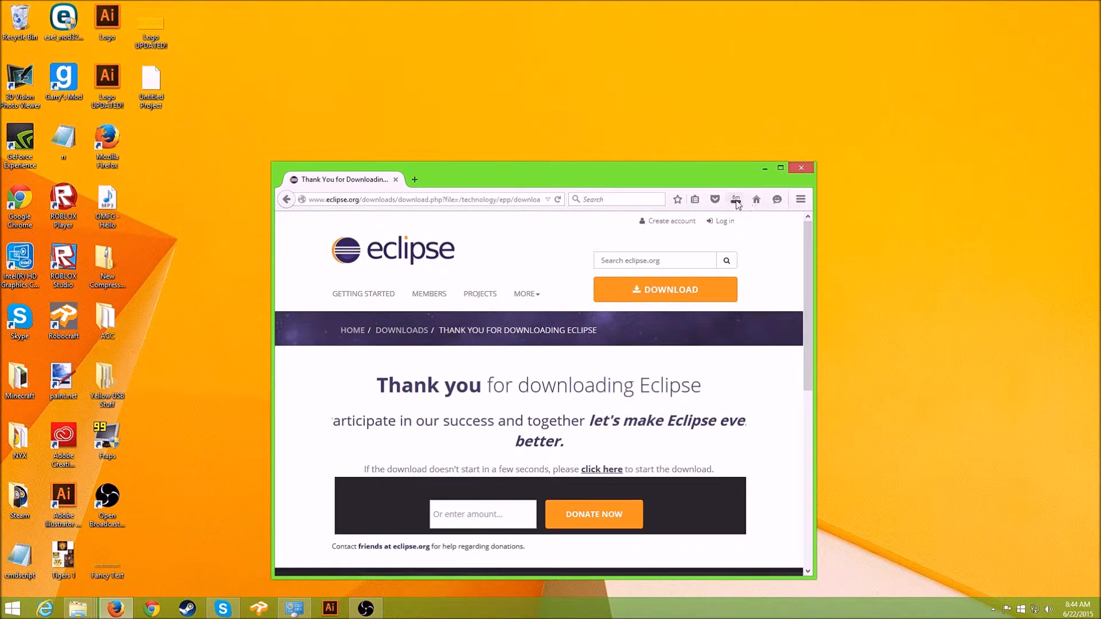
click(737, 200)
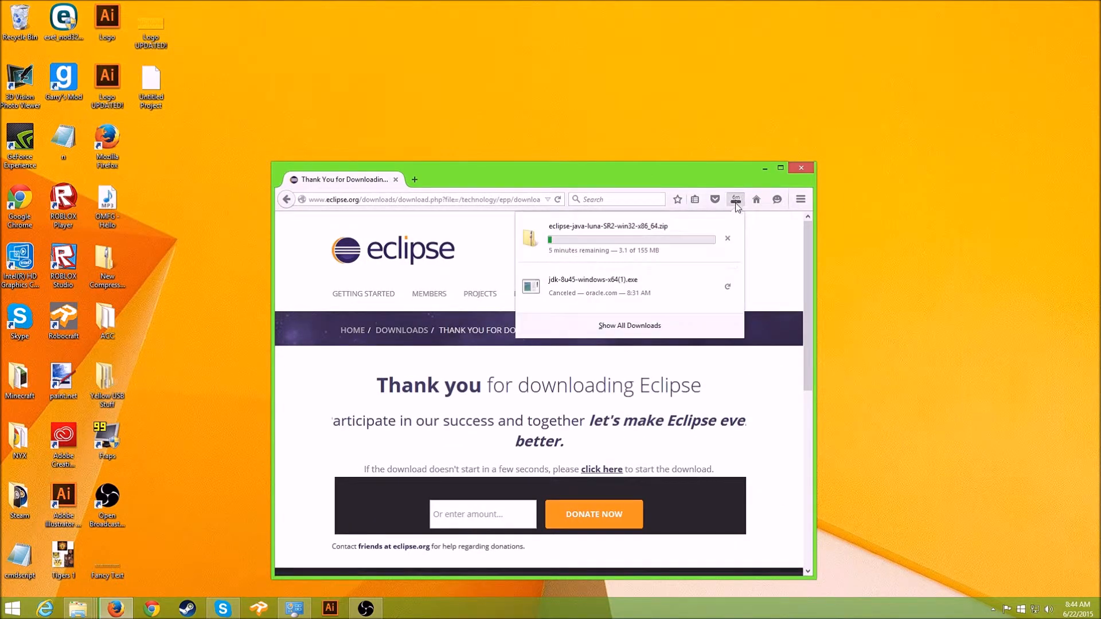
click(727, 240)
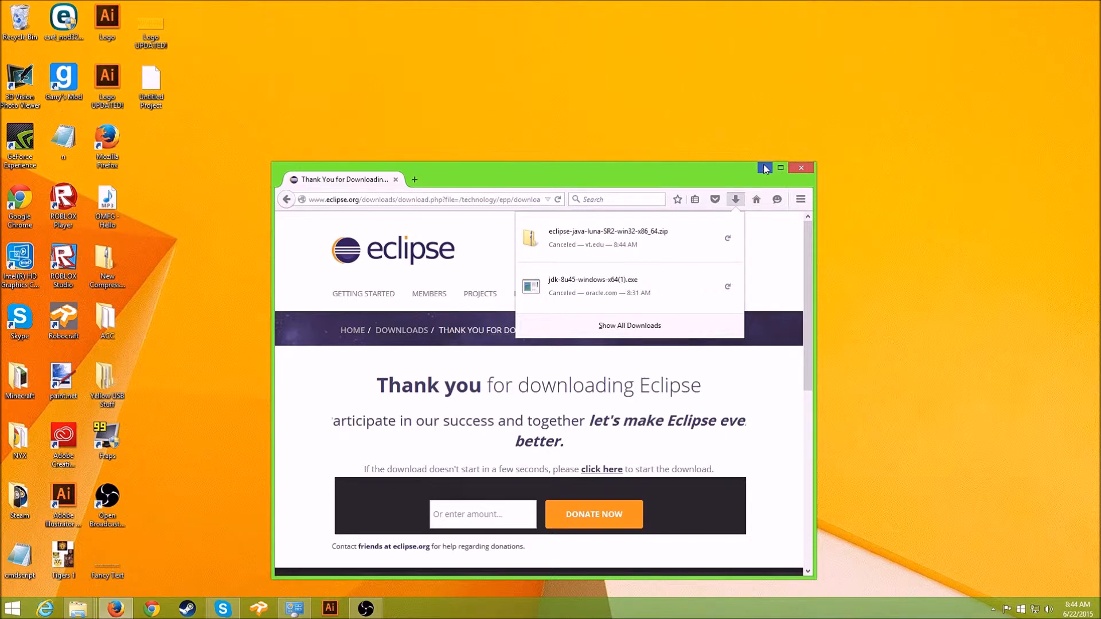
click(765, 170)
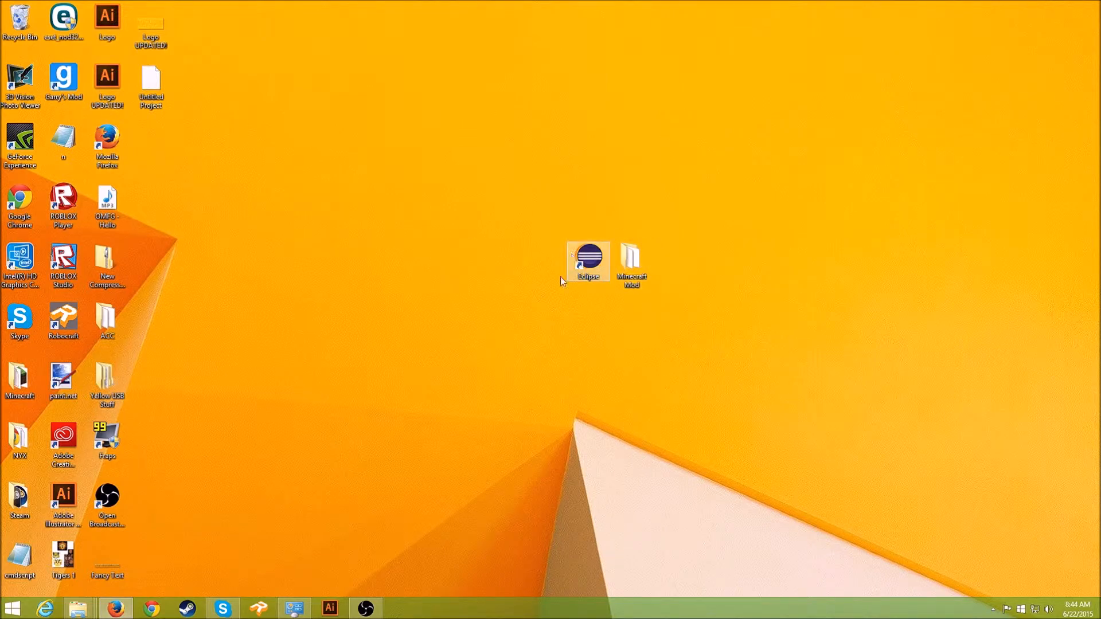
- Open the eclipse folder inside the Minecraft Mod folder
double_click(631, 261)
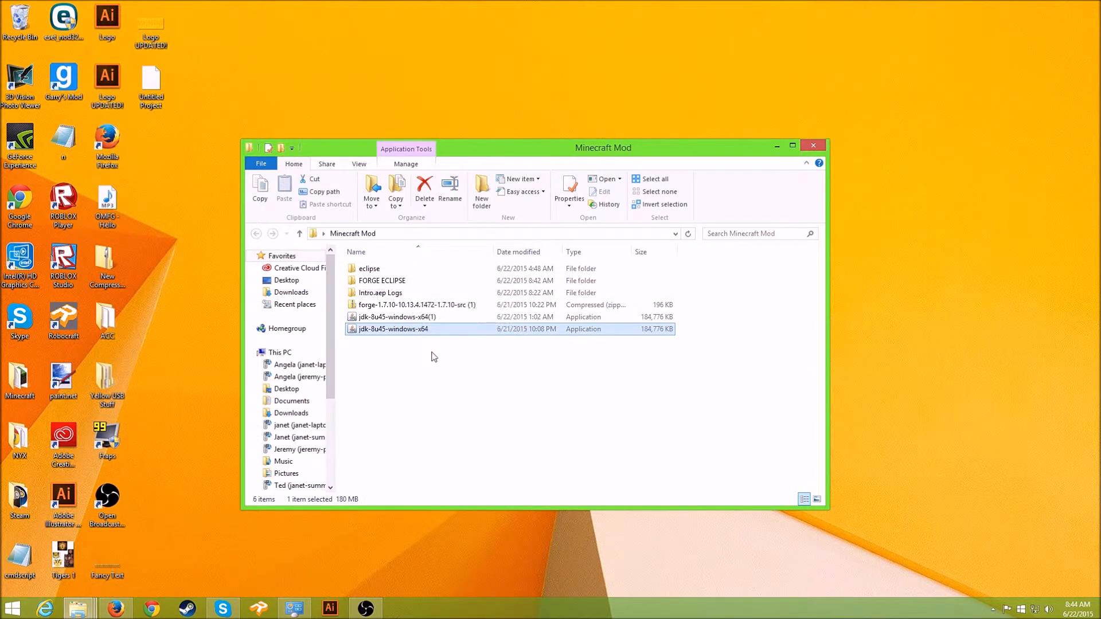
double_click(397, 269)
key(BackSpace)
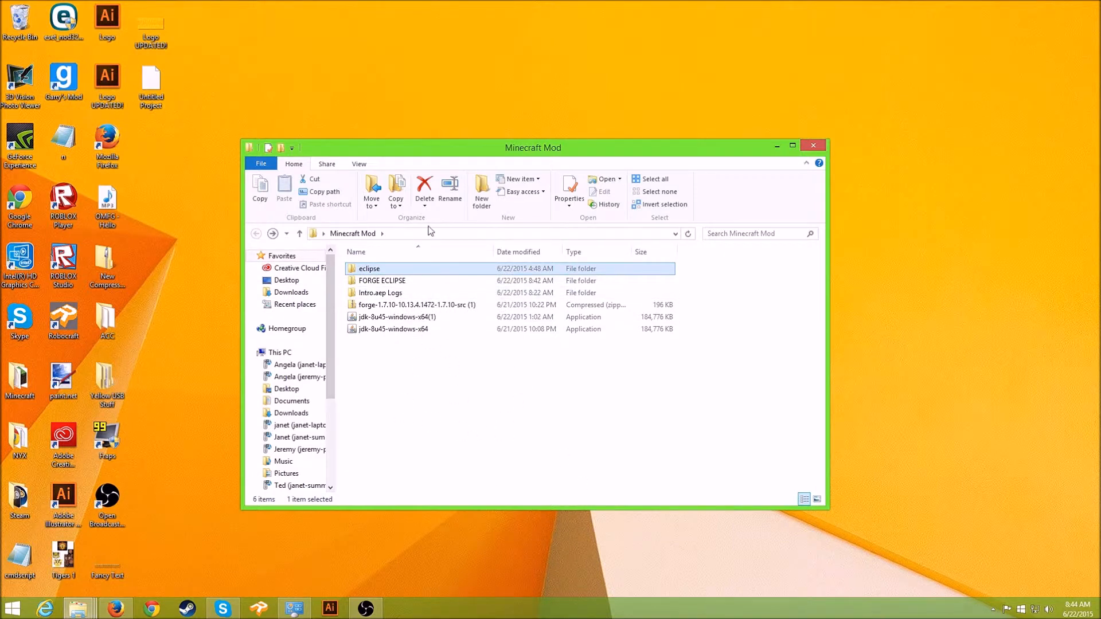
drag(497, 153, 574, 264)
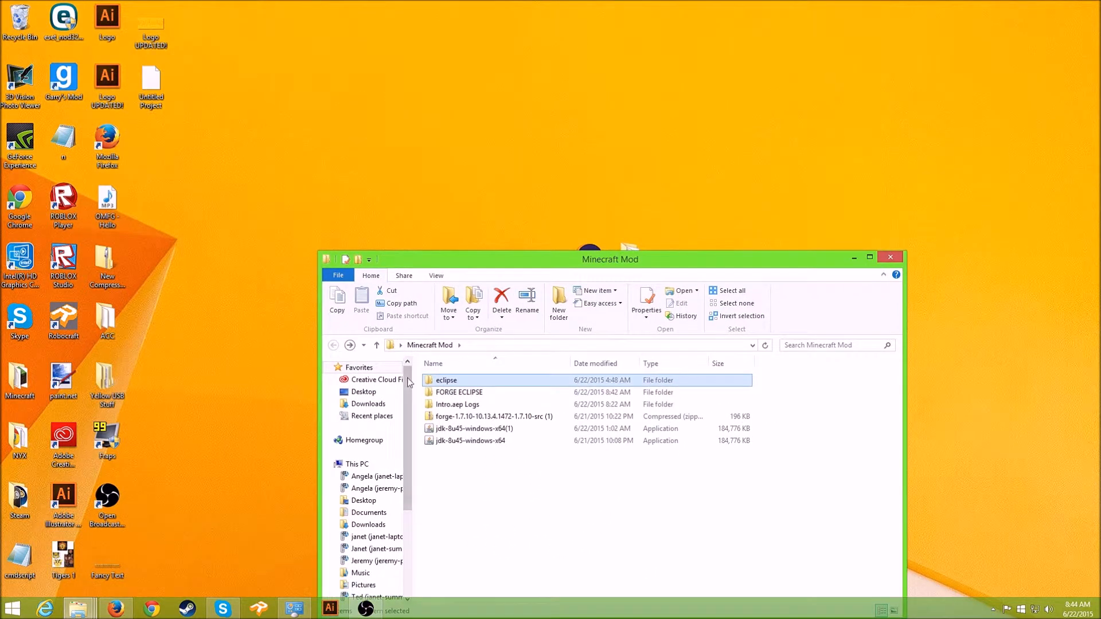
double_click(449, 378)
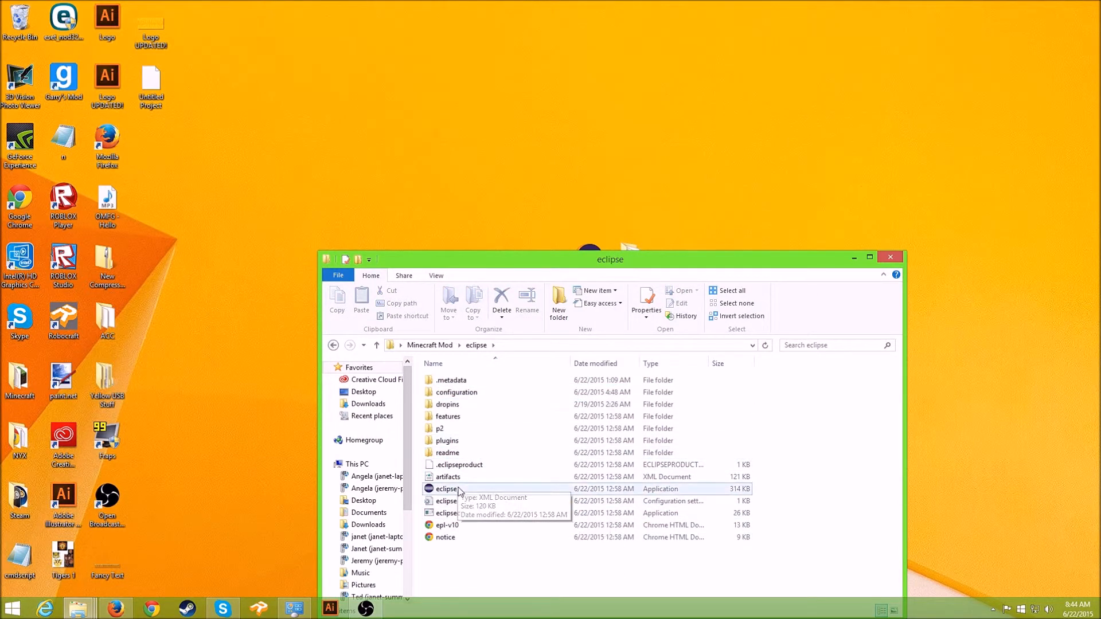
drag(602, 265, 653, 233)
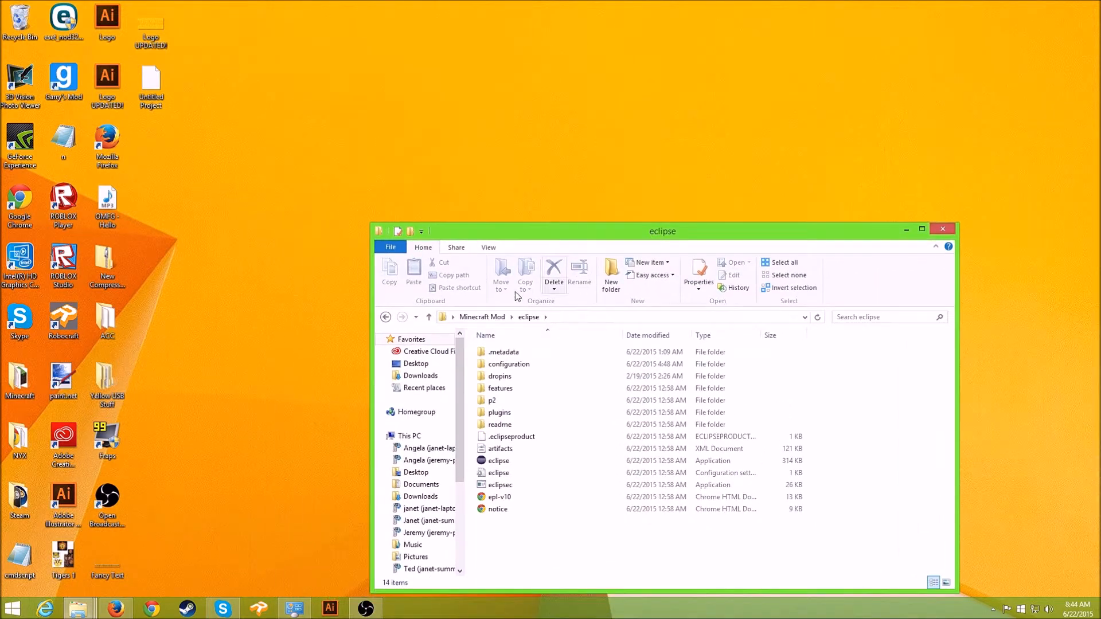
- Look at the eclipse.ini file's properties
right_click(535, 459)
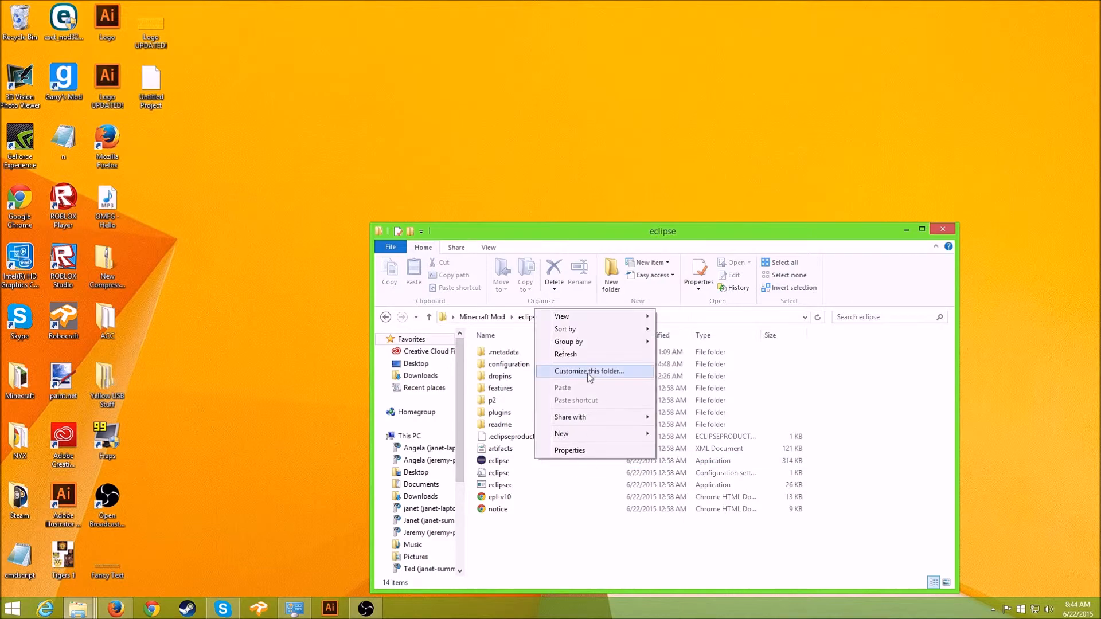
right_click(496, 471)
click(527, 454)
key(Escape)
- Create a shortcut to eclipse.exe and move it onto the desktop
right_click(488, 460)
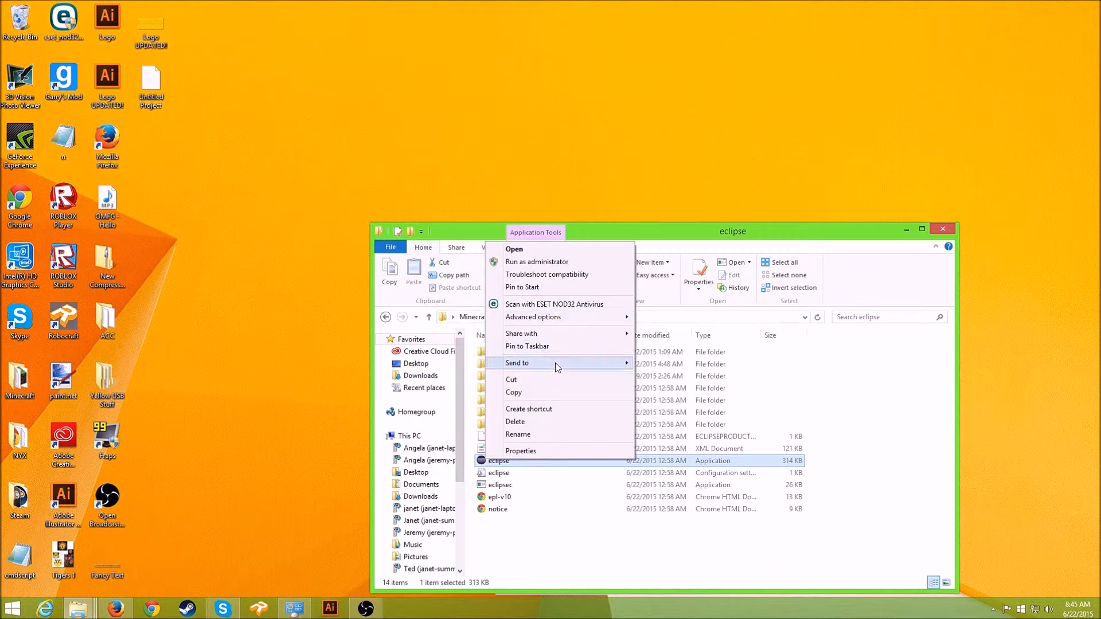
click(534, 409)
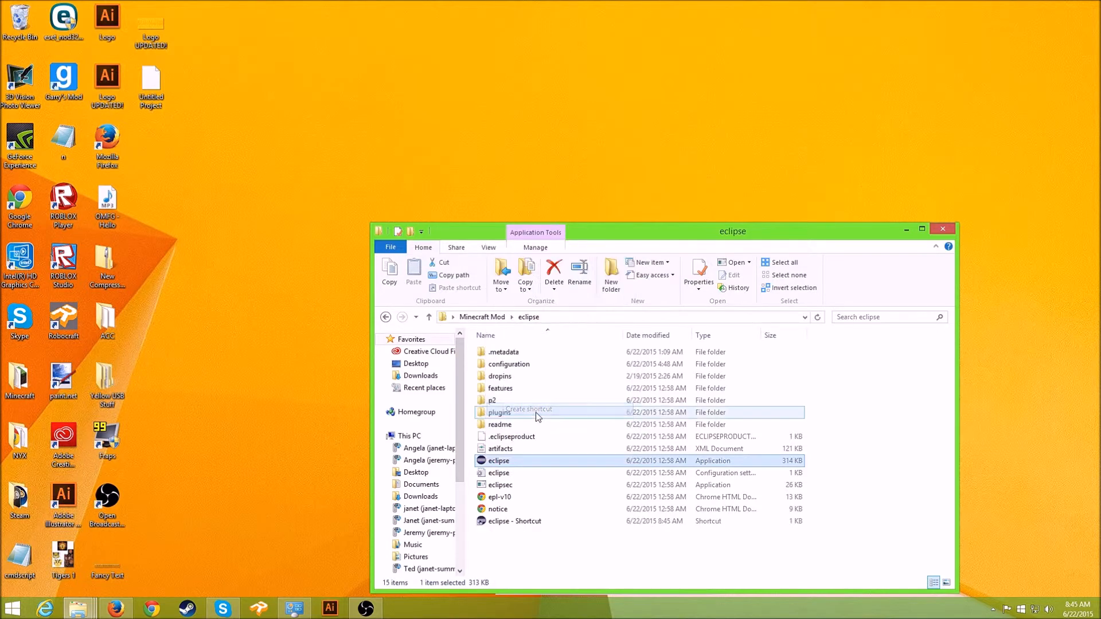
drag(530, 524, 494, 522)
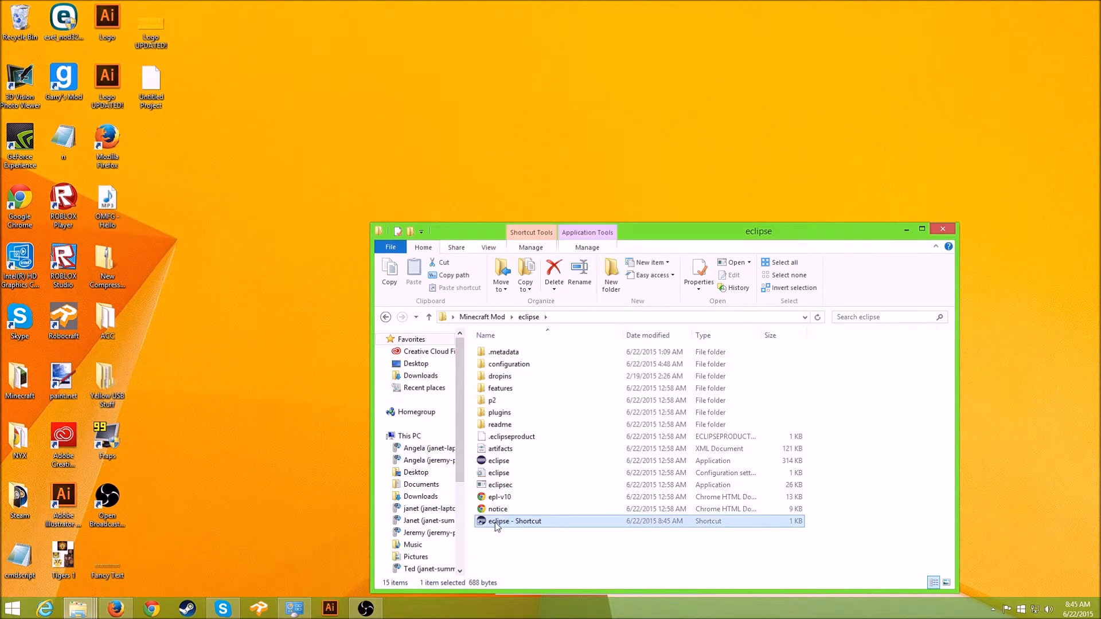
key(Delete)
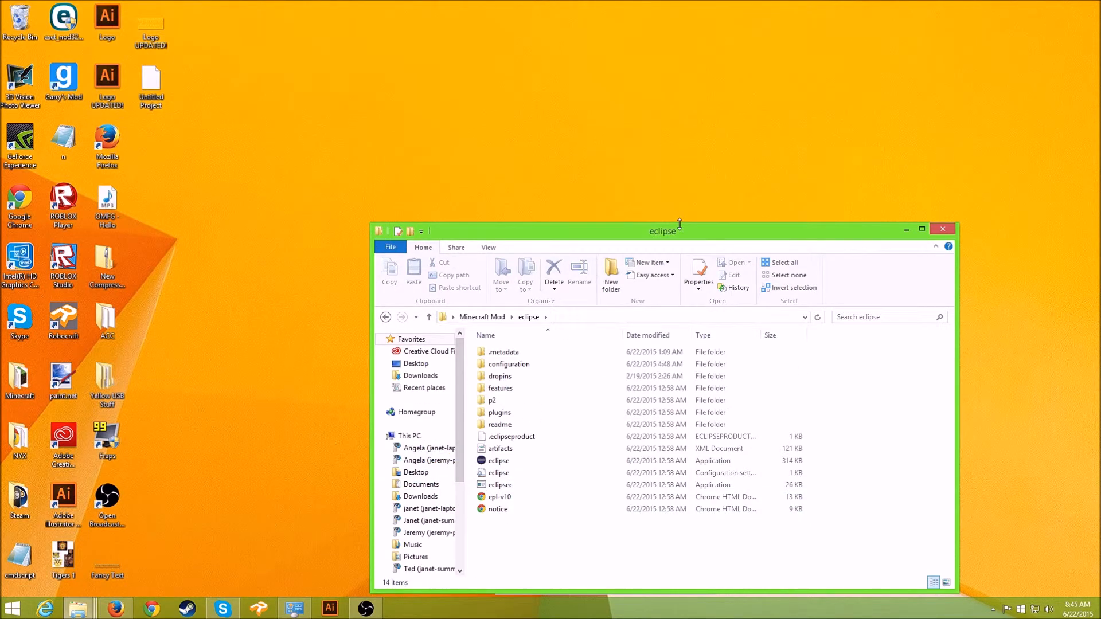
drag(672, 240, 256, 237)
click(700, 306)
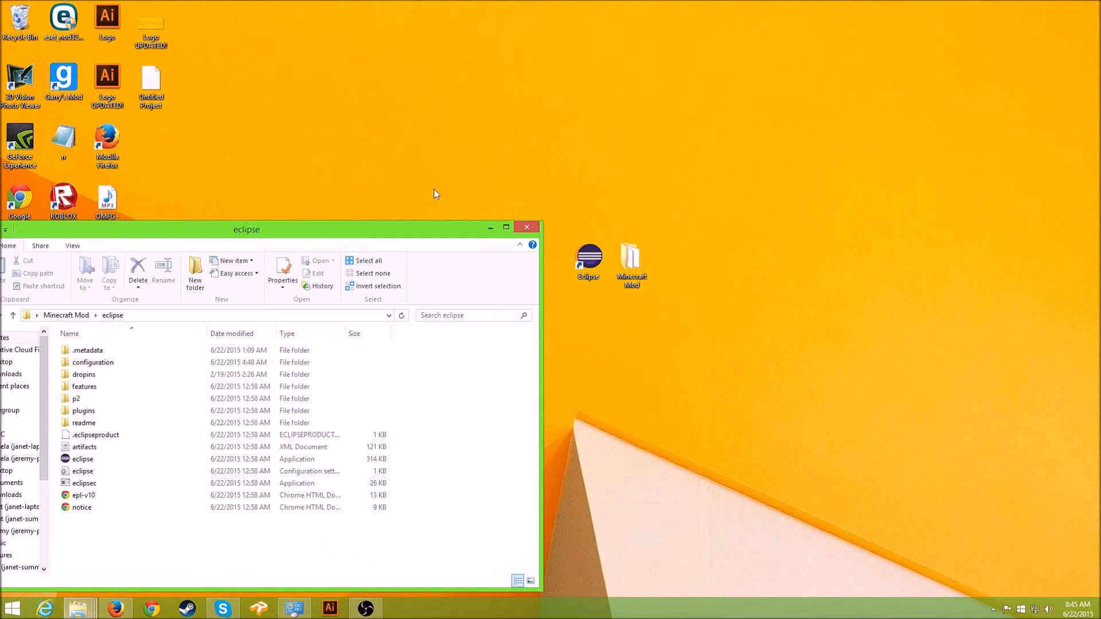
drag(424, 235, 766, 197)
- Launch eclipse.exe and browse the workspace folder tree to the Minecraft Mod folder
double_click(442, 424)
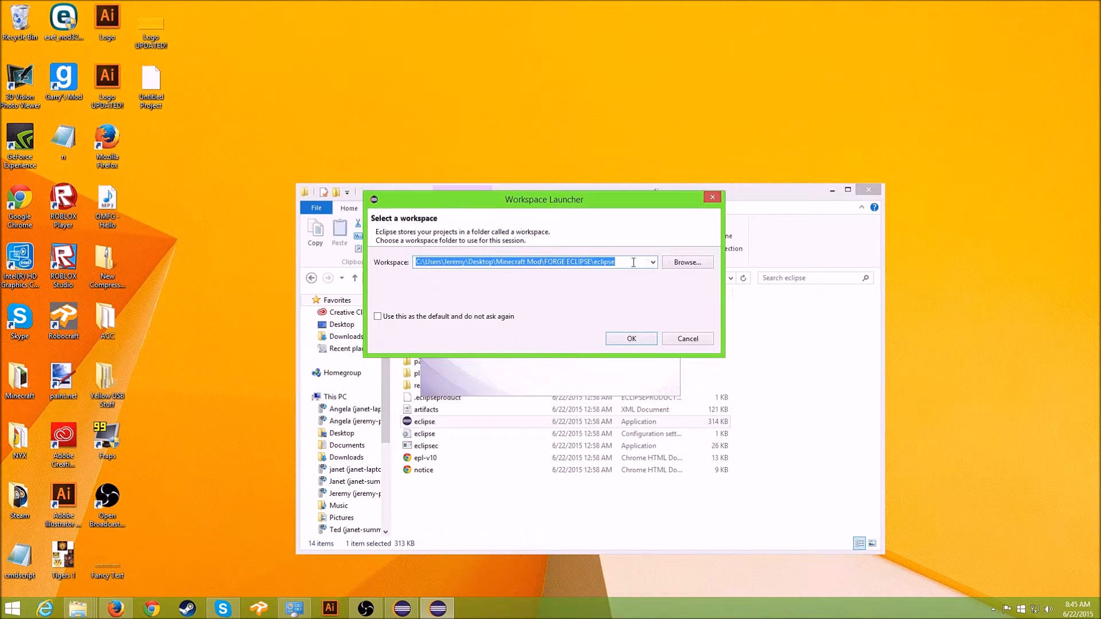
click(679, 265)
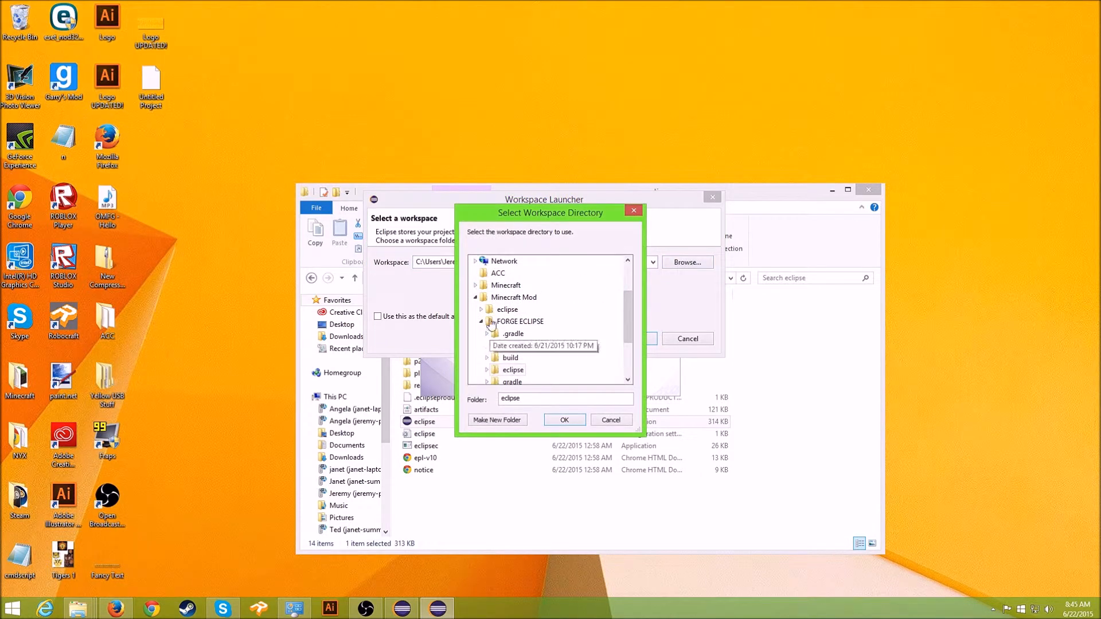
click(475, 297)
click(511, 333)
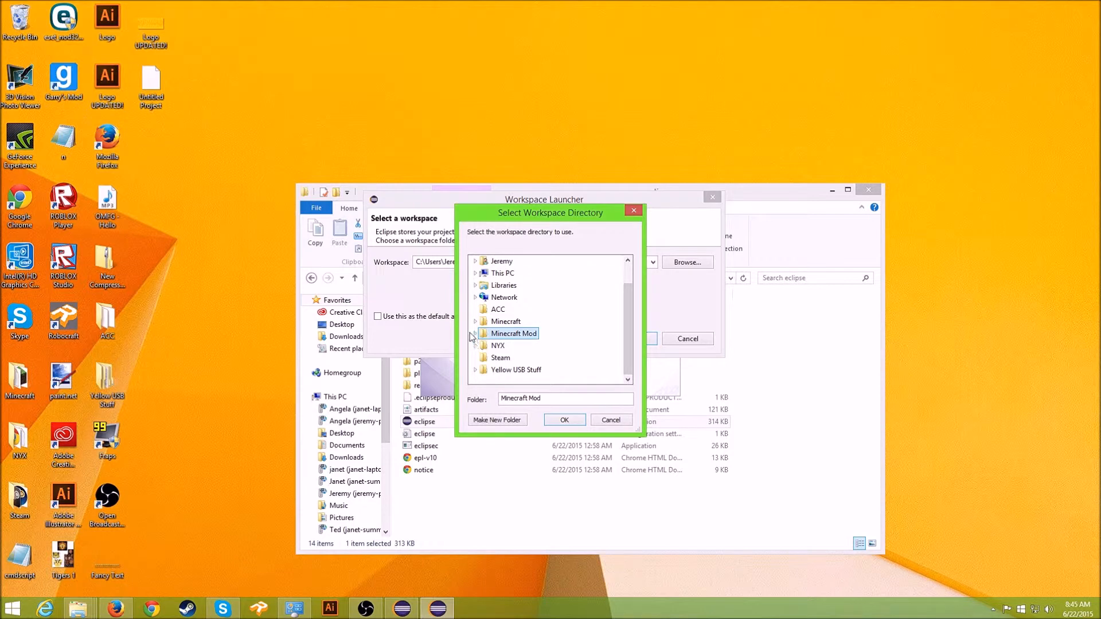
click(475, 333)
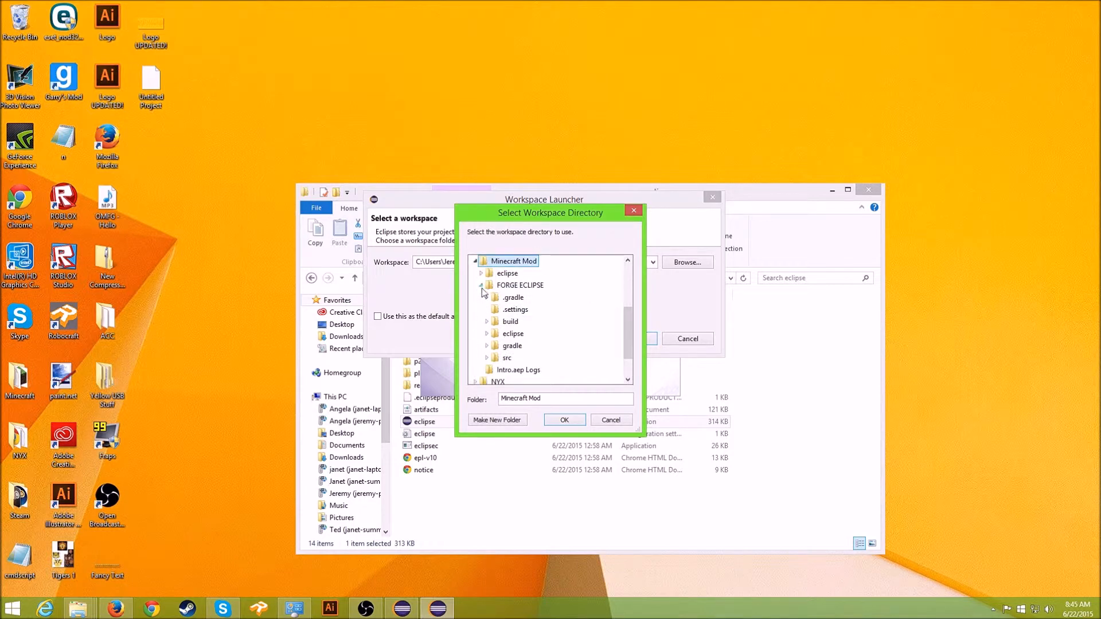
- Choose FORGE ECLIPSE\eclipse as the workspace and start Eclipse with it
scroll(483, 288, up, 1)
click(481, 321)
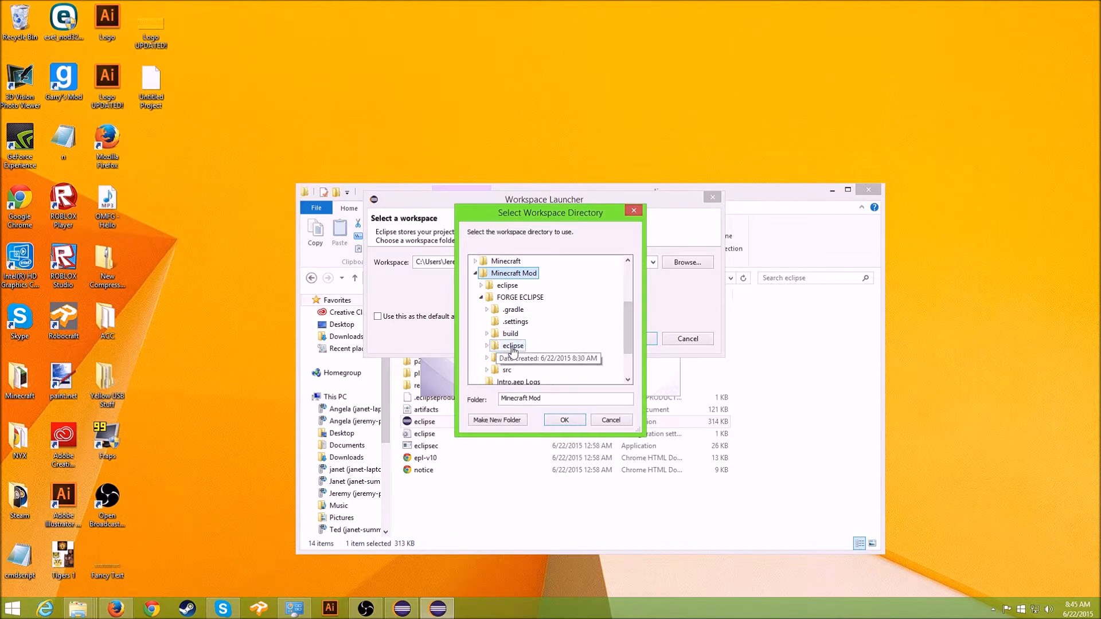
click(512, 349)
scroll(520, 360, down, 2)
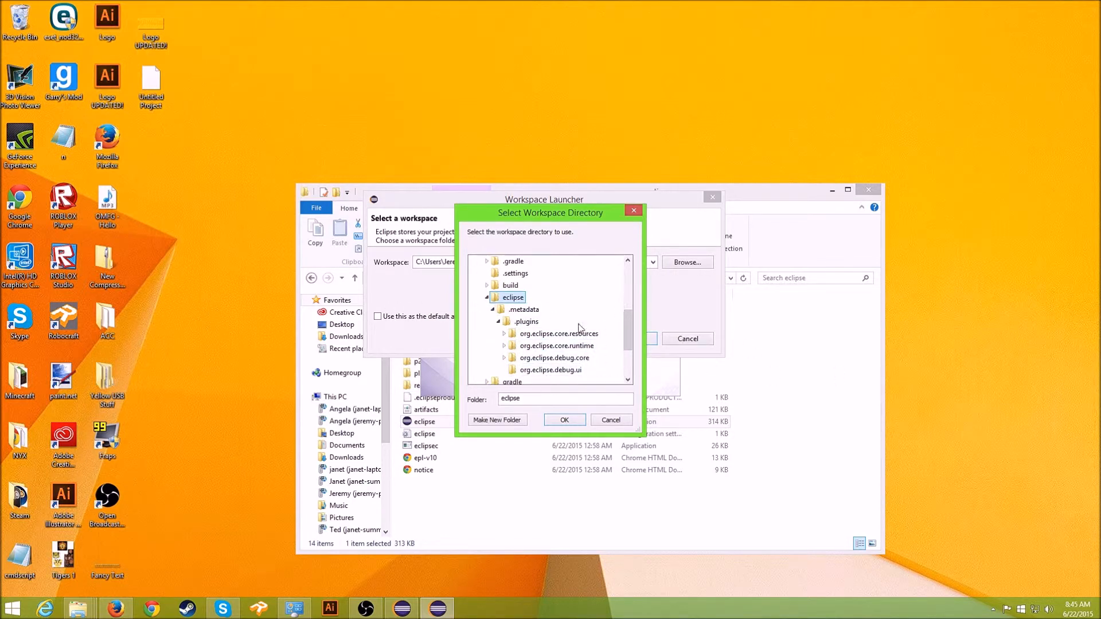
scroll(602, 340, up, 1)
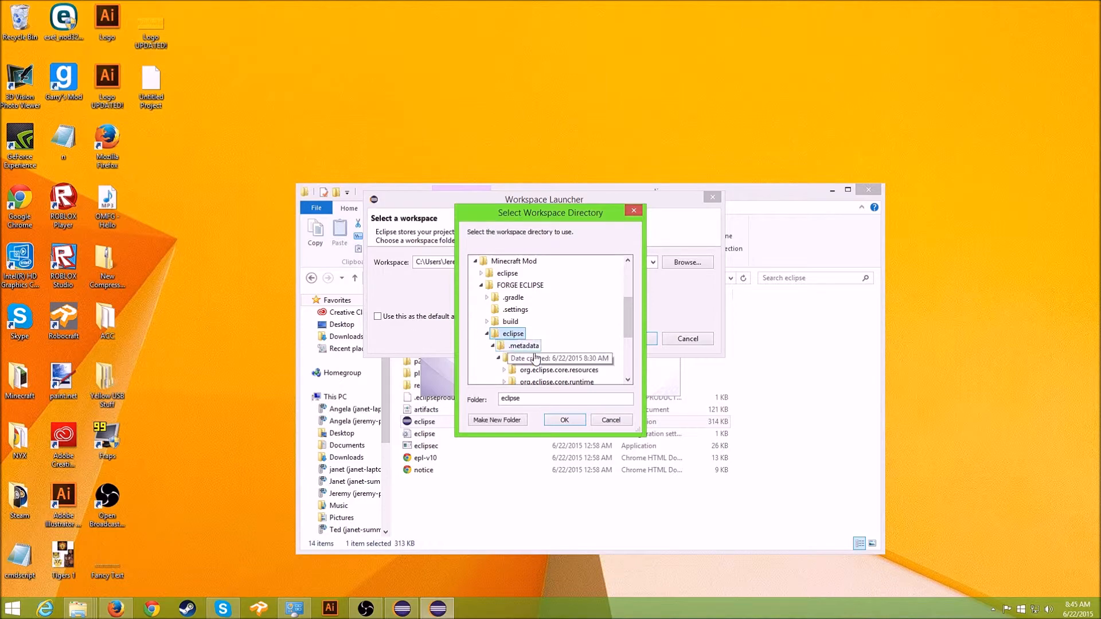
click(565, 420)
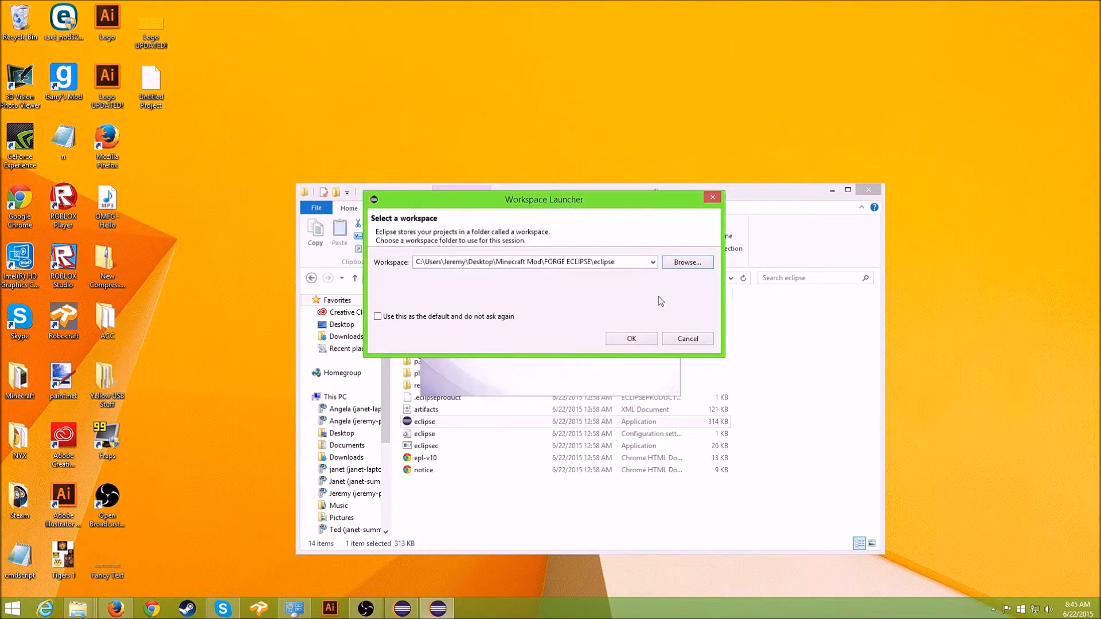
click(632, 339)
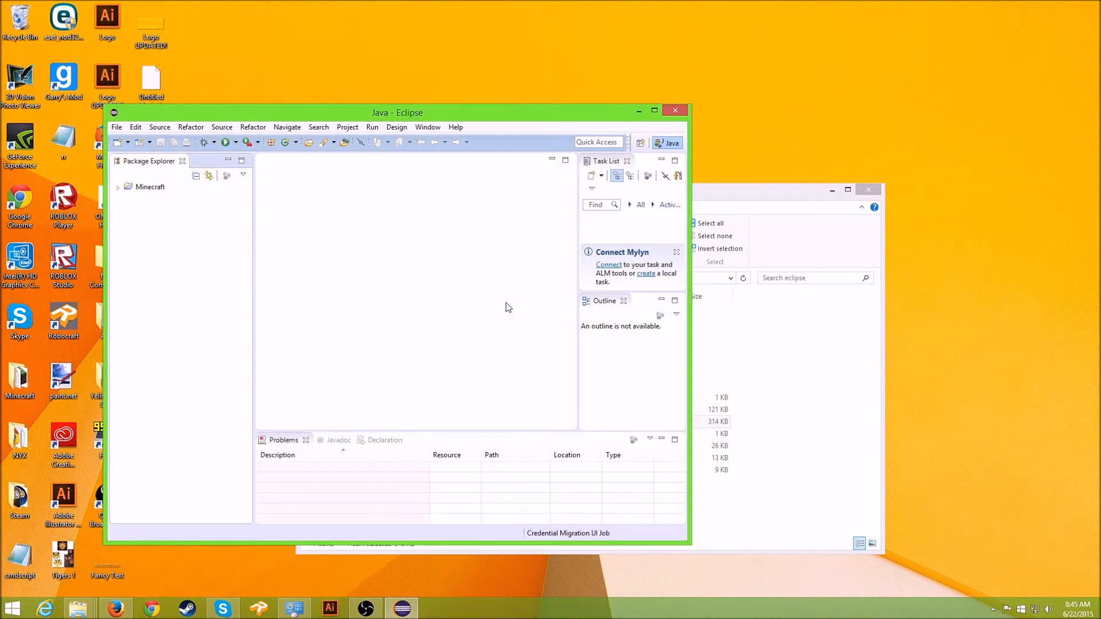
- Run the Minecraft project's Forge 1.7.10 client and go to its Multiplayer screen
click(116, 187)
click(117, 188)
click(226, 143)
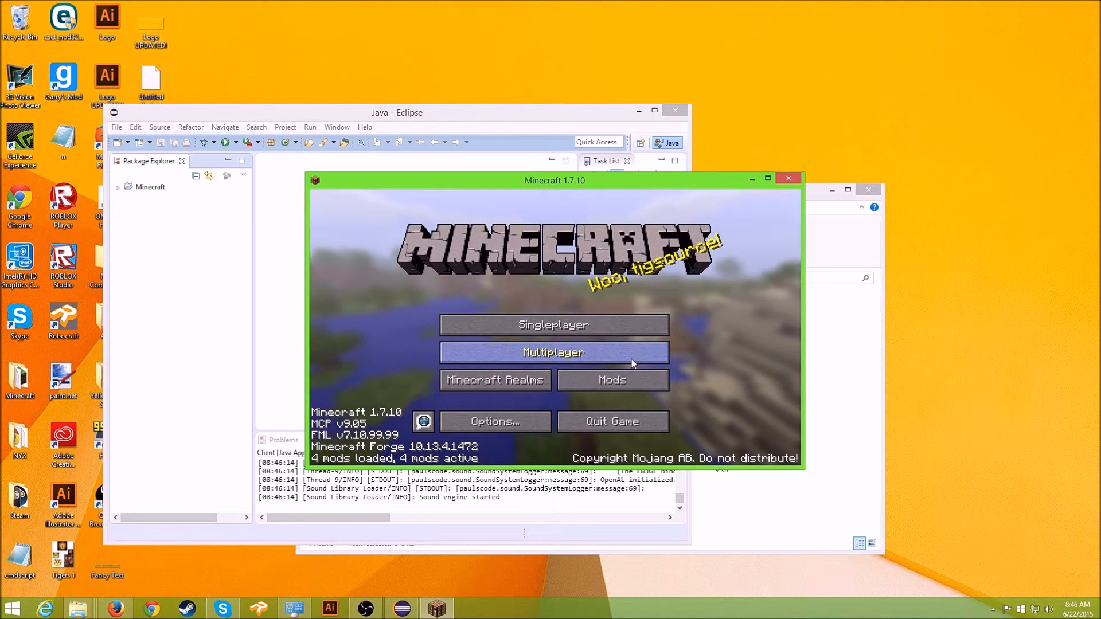
click(634, 355)
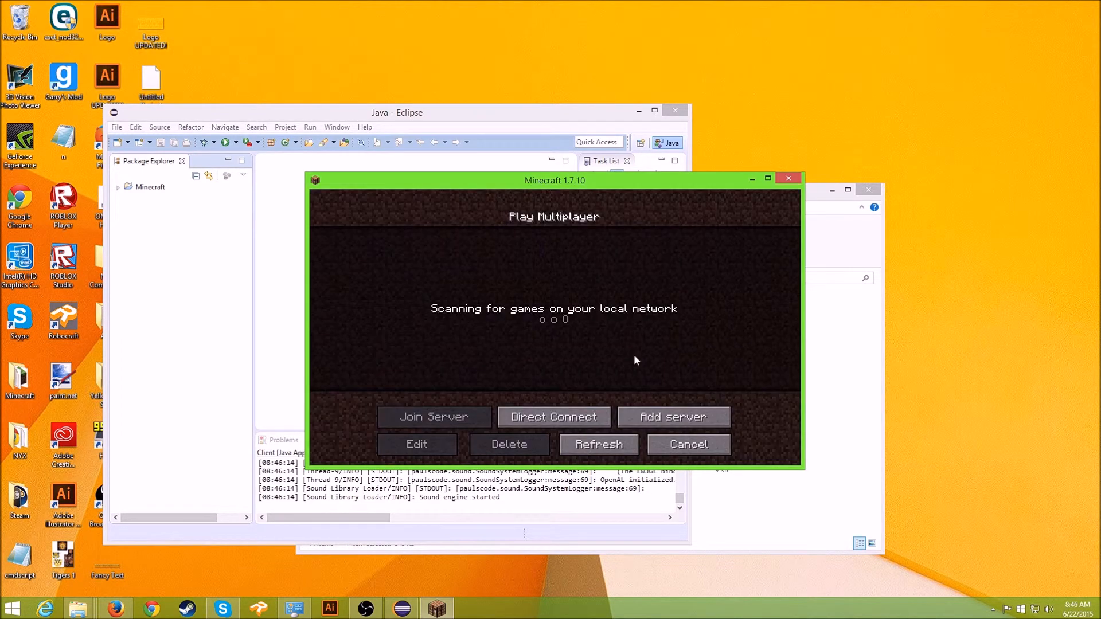
- Back out of Multiplayer and Singleplayer, quit Minecraft, and centre the Eclipse window
click(680, 438)
click(596, 321)
click(657, 445)
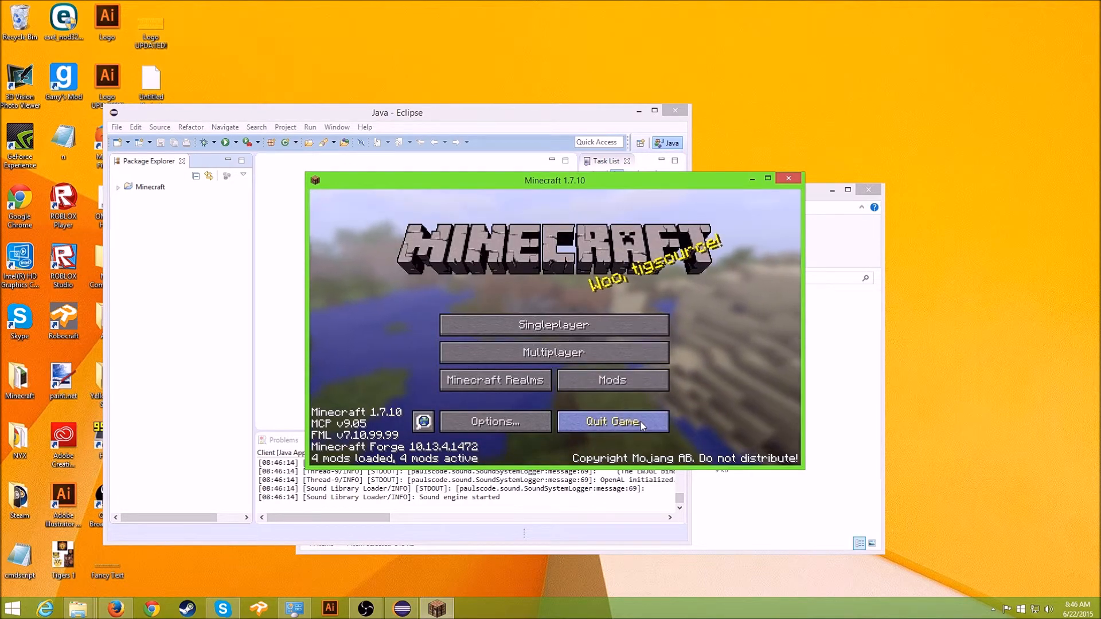
click(643, 425)
drag(608, 115, 669, 167)
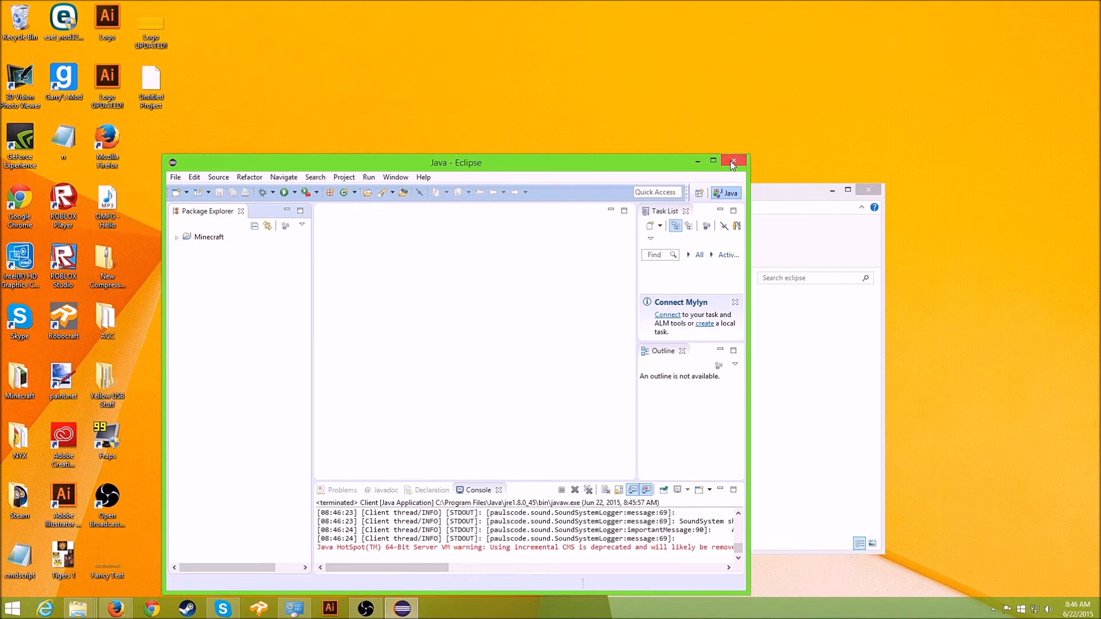
- Exit Eclipse, confirming the exit prompt, then close the eclipse folder window
drag(612, 169, 449, 170)
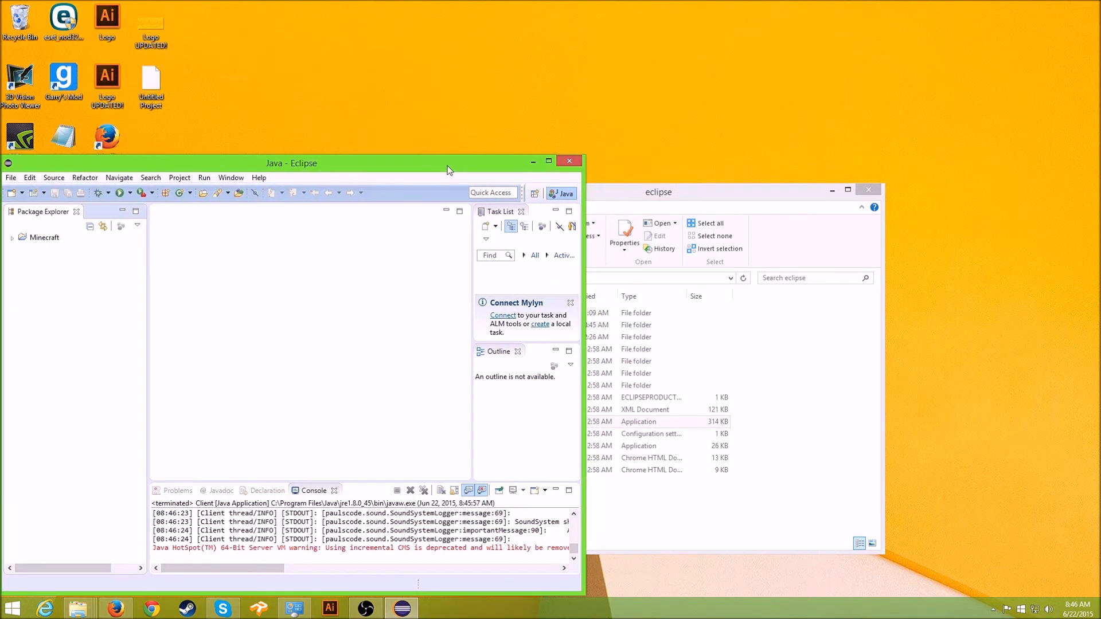
click(565, 162)
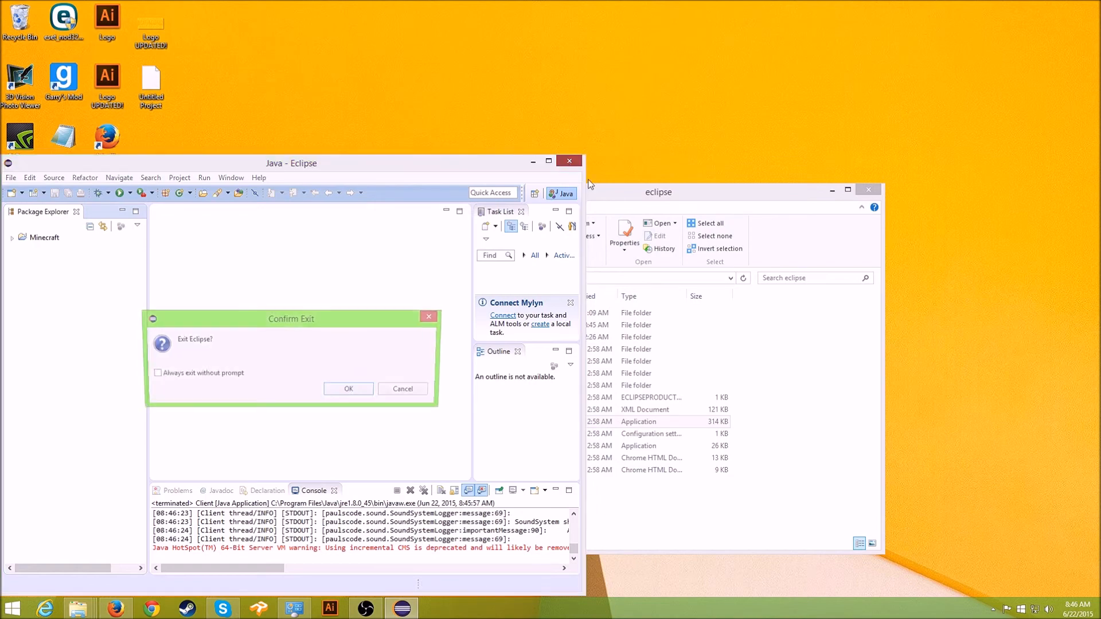
click(375, 391)
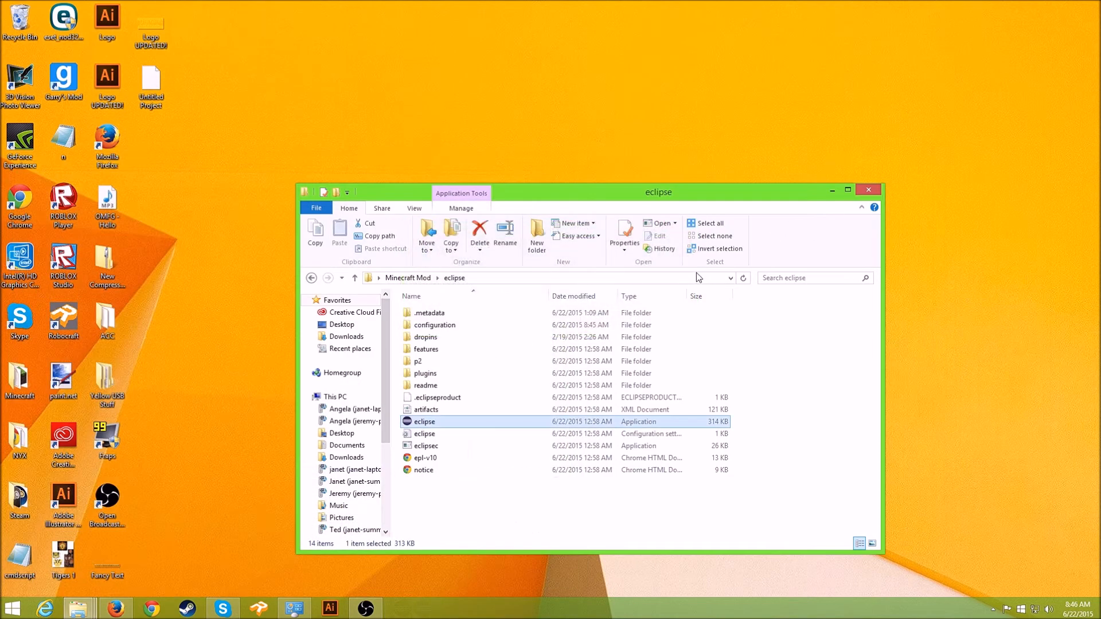
click(870, 191)
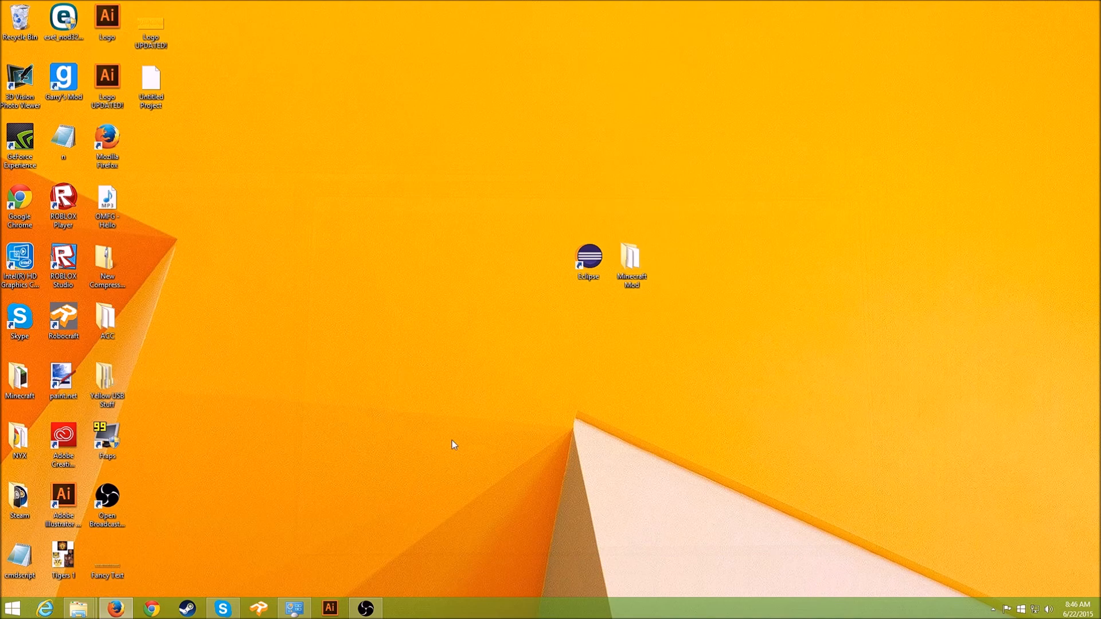